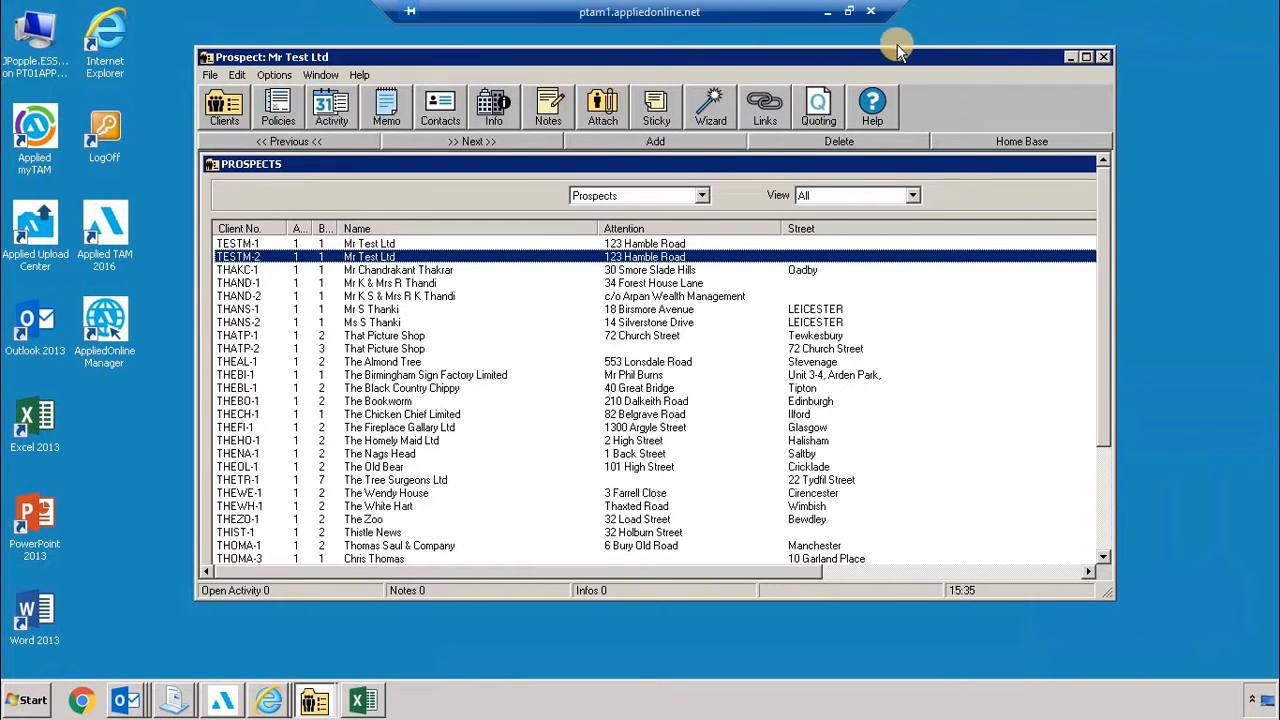
# - Move the highlighted Mr Test Ltd prospect to the customer file with all its records, without assigning a new customer number
pyautogui.click(804, 52)
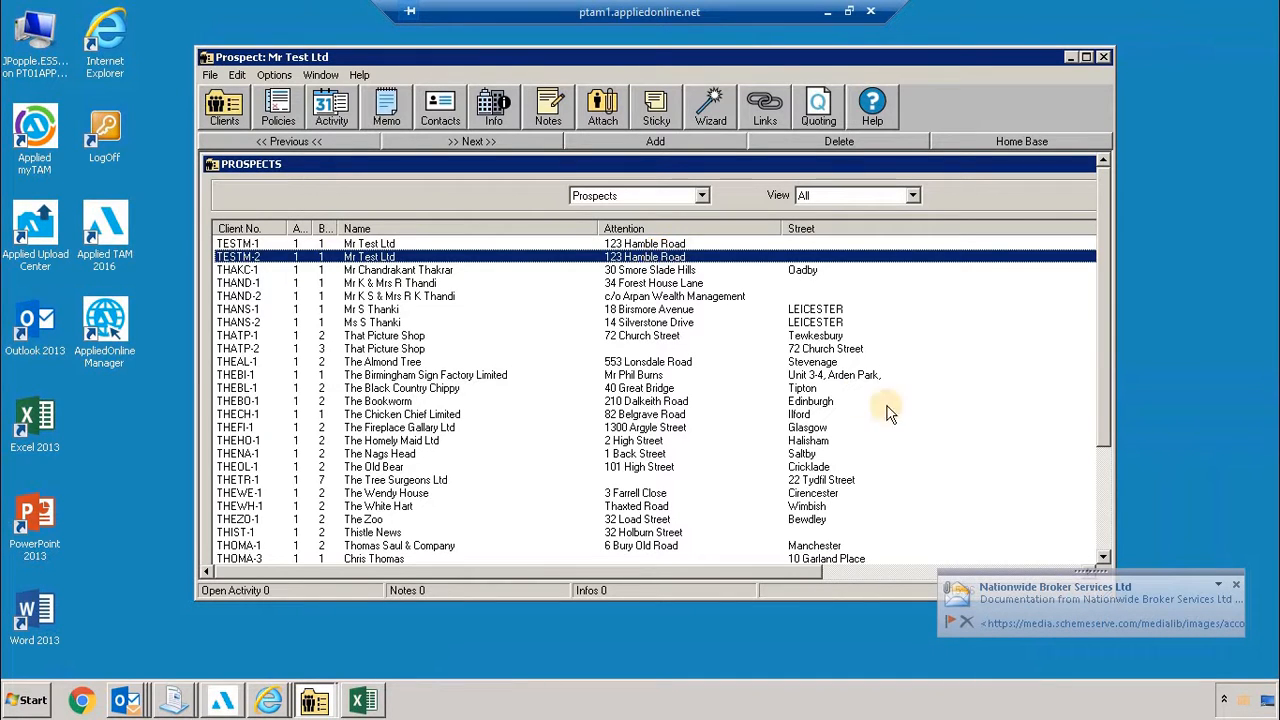
pyautogui.click(1236, 584)
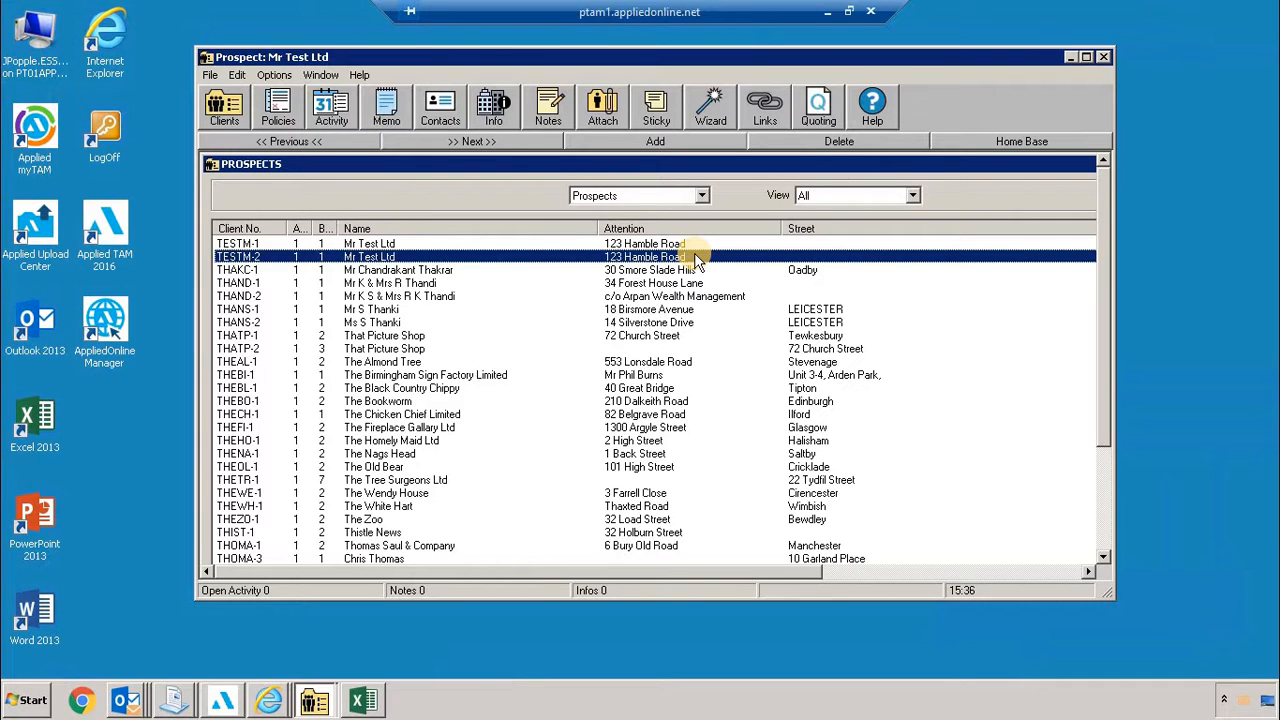
pyautogui.rightClick(698, 262)
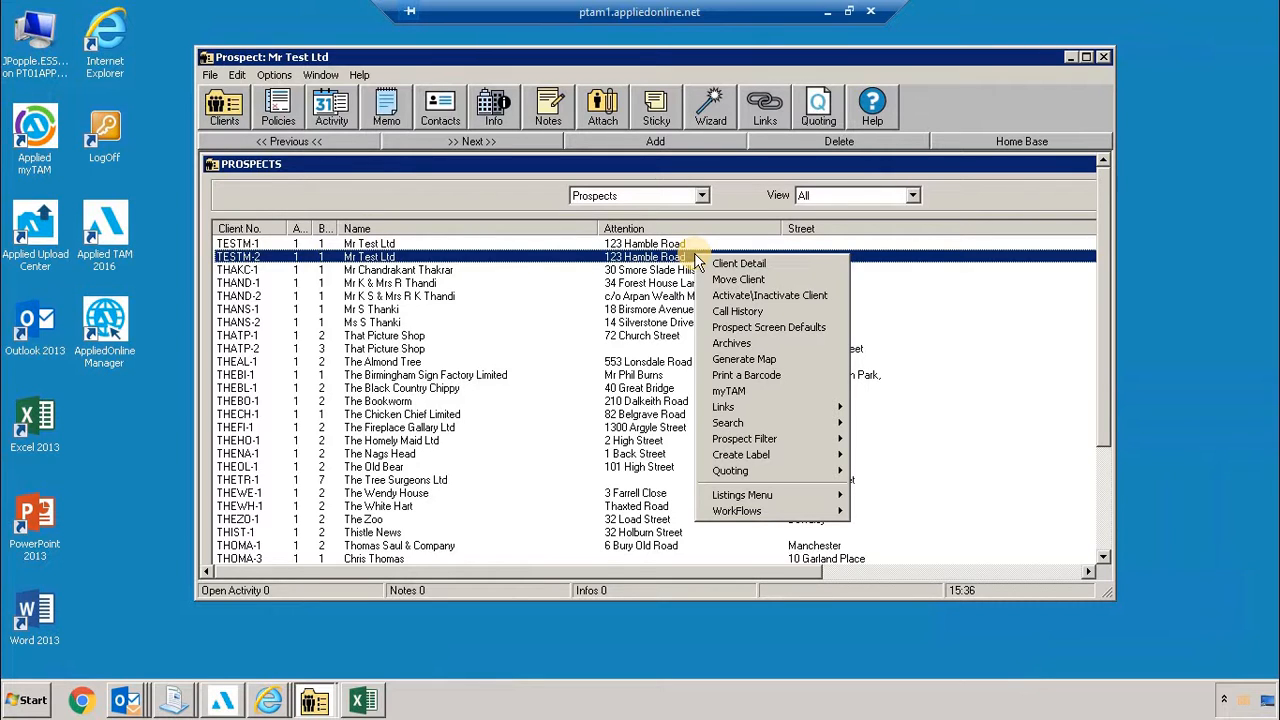
pyautogui.click(765, 284)
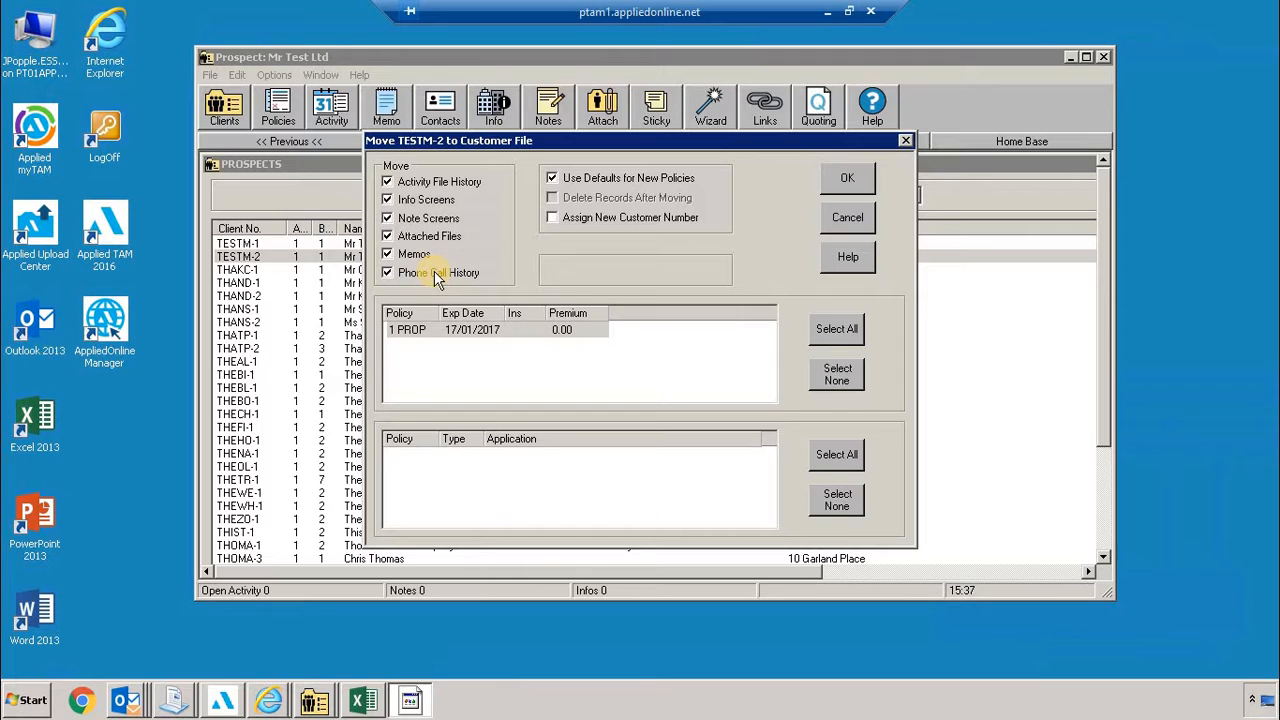
pyautogui.click(661, 226)
pyautogui.click(659, 220)
pyautogui.click(845, 183)
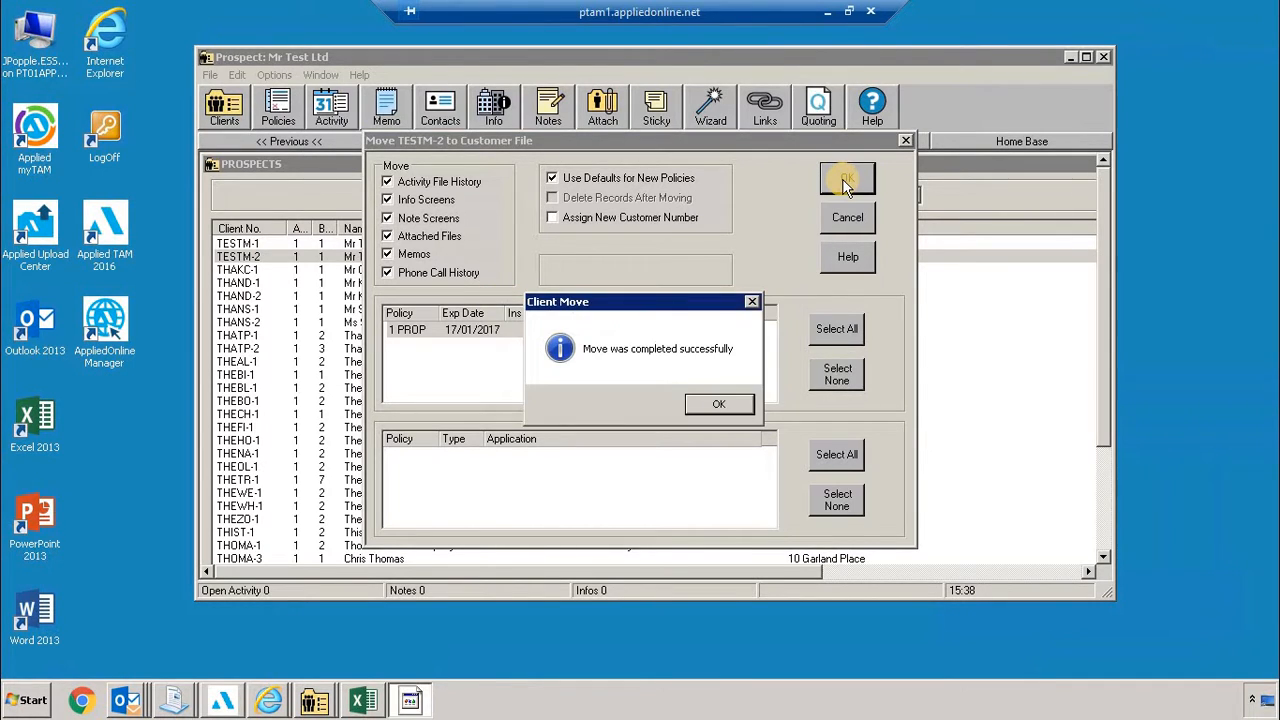
pyautogui.click(738, 405)
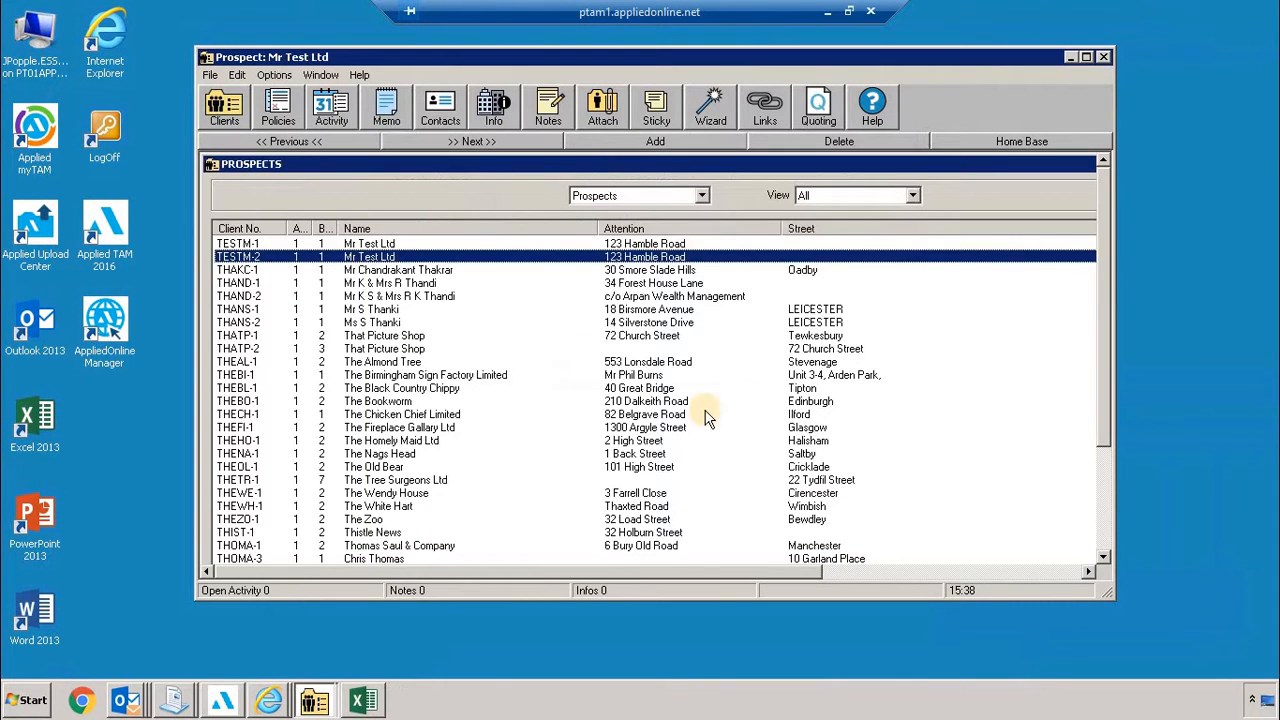
# - Switch the client list to Customers and open the billing screen of Mr Test Ltd's PROP policy
pyautogui.click(629, 200)
pyautogui.click(620, 218)
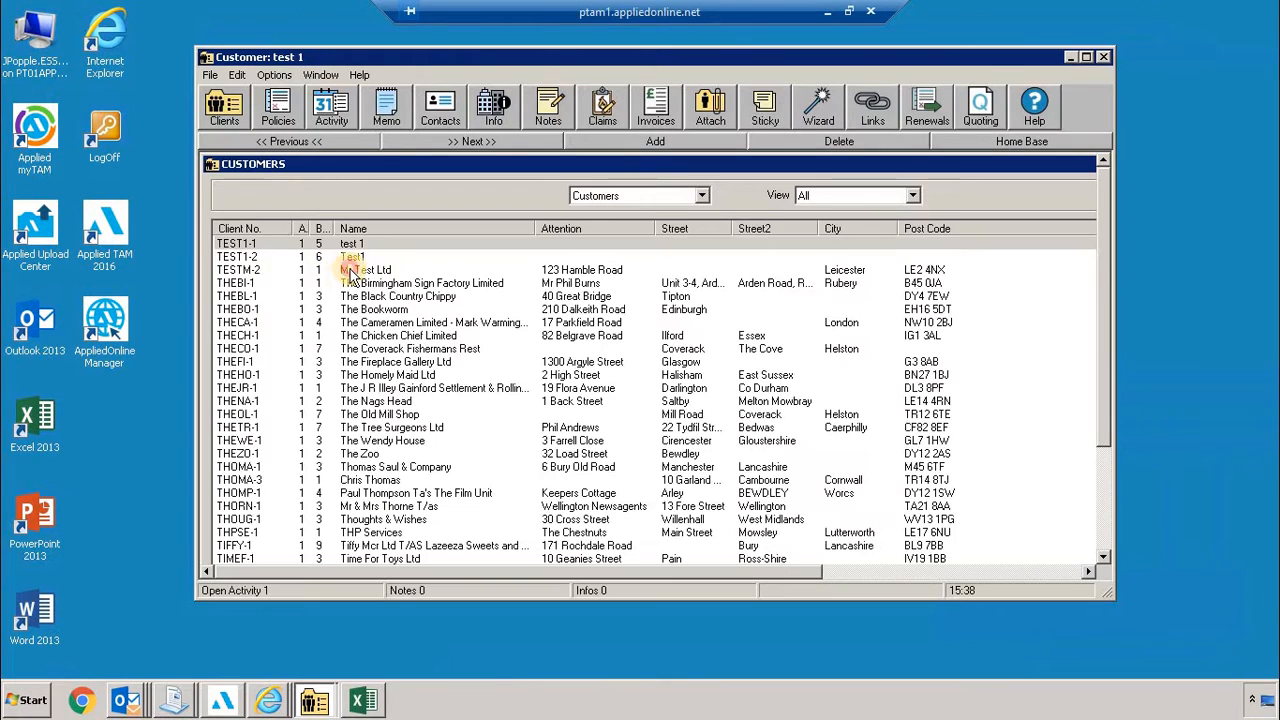
pyautogui.click(345, 270)
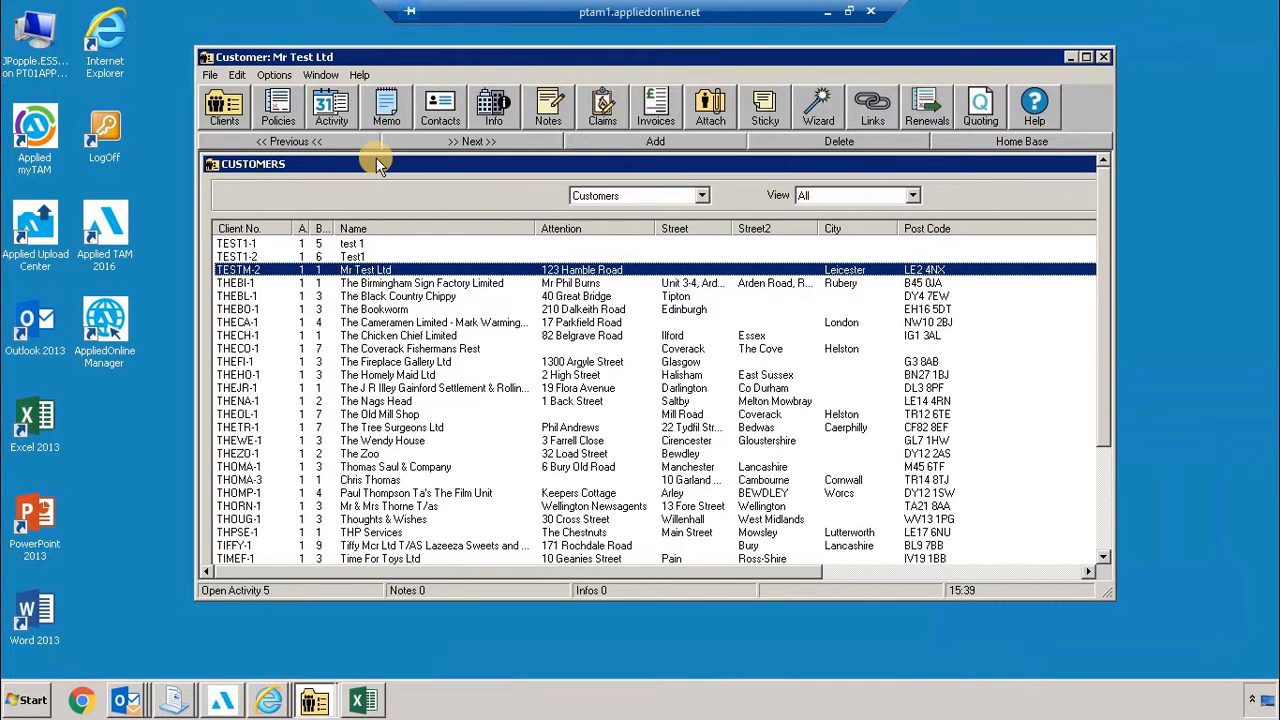
pyautogui.click(285, 106)
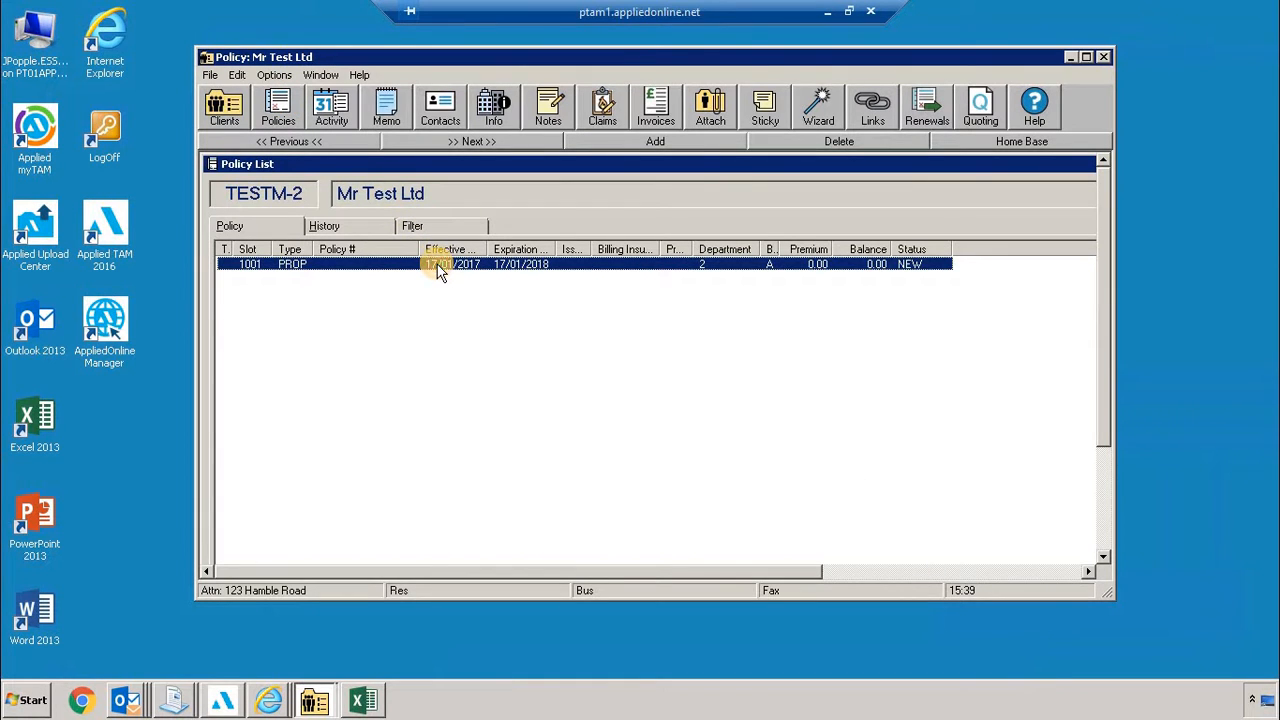
pyautogui.doubleClick(437, 268)
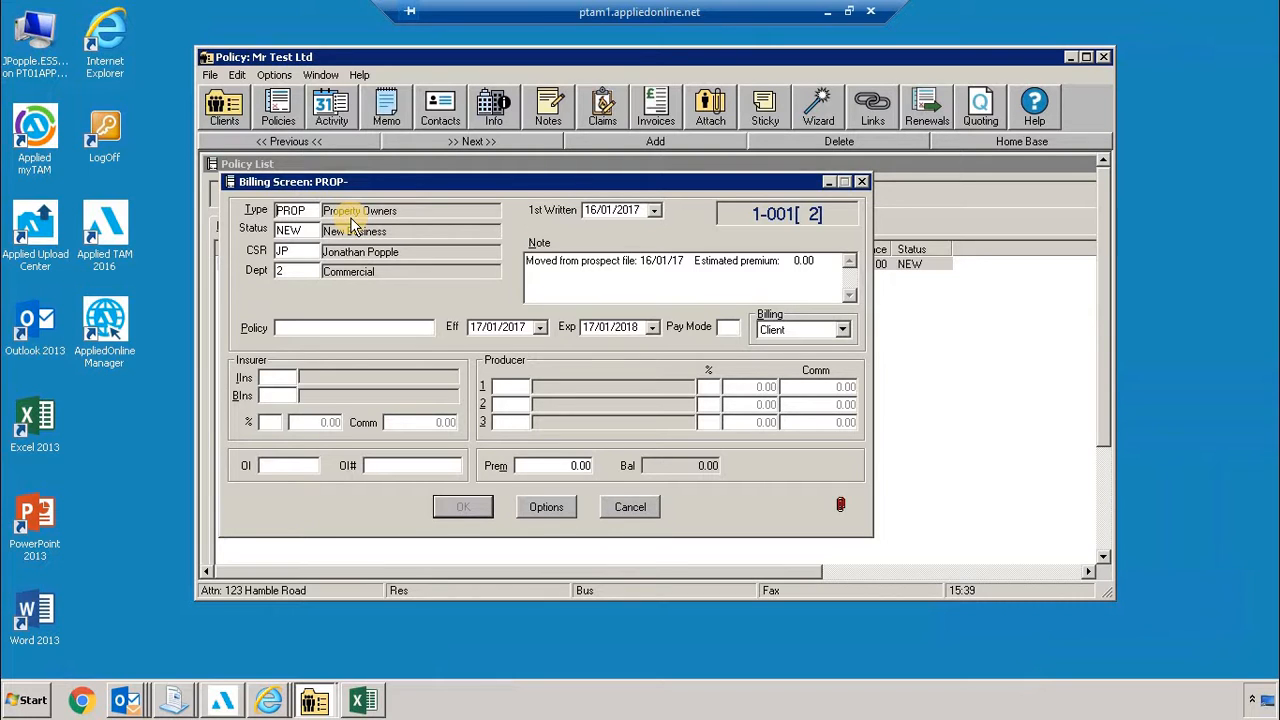
# - Enter the policy number on the billing screen, accepting the save of the current policy data to history
pyautogui.click(365, 329)
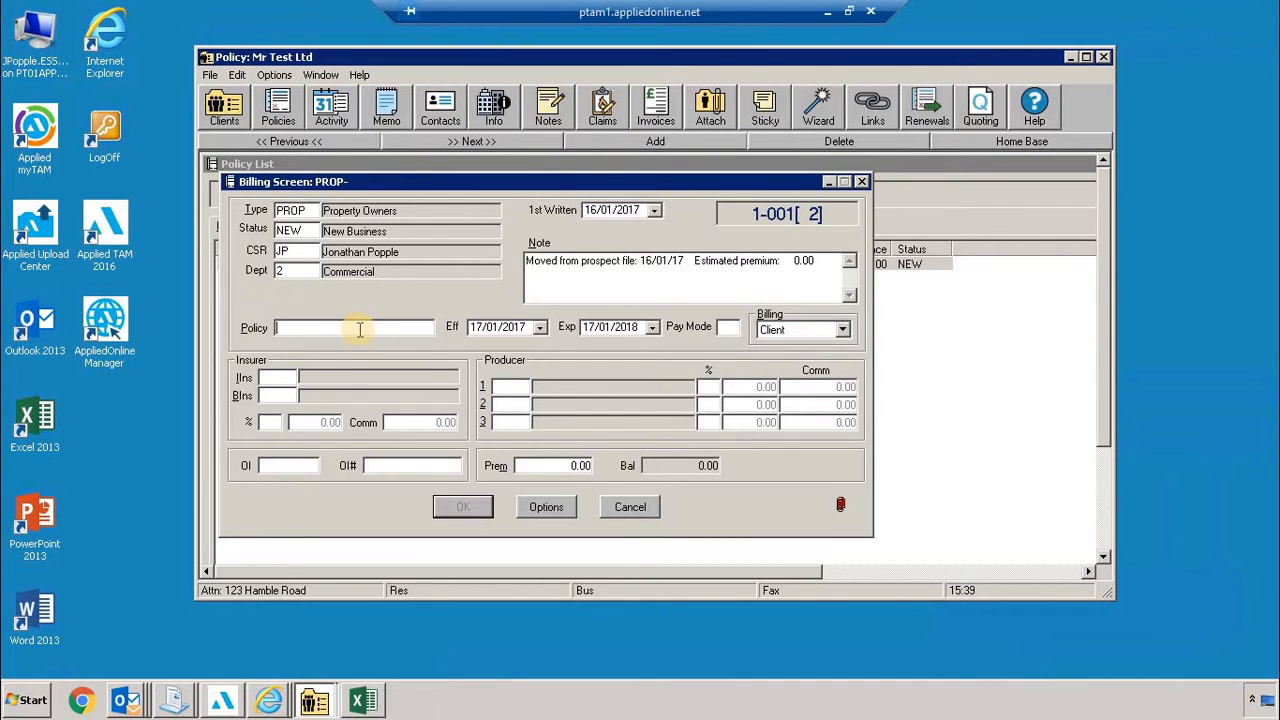
pyautogui.write('A')
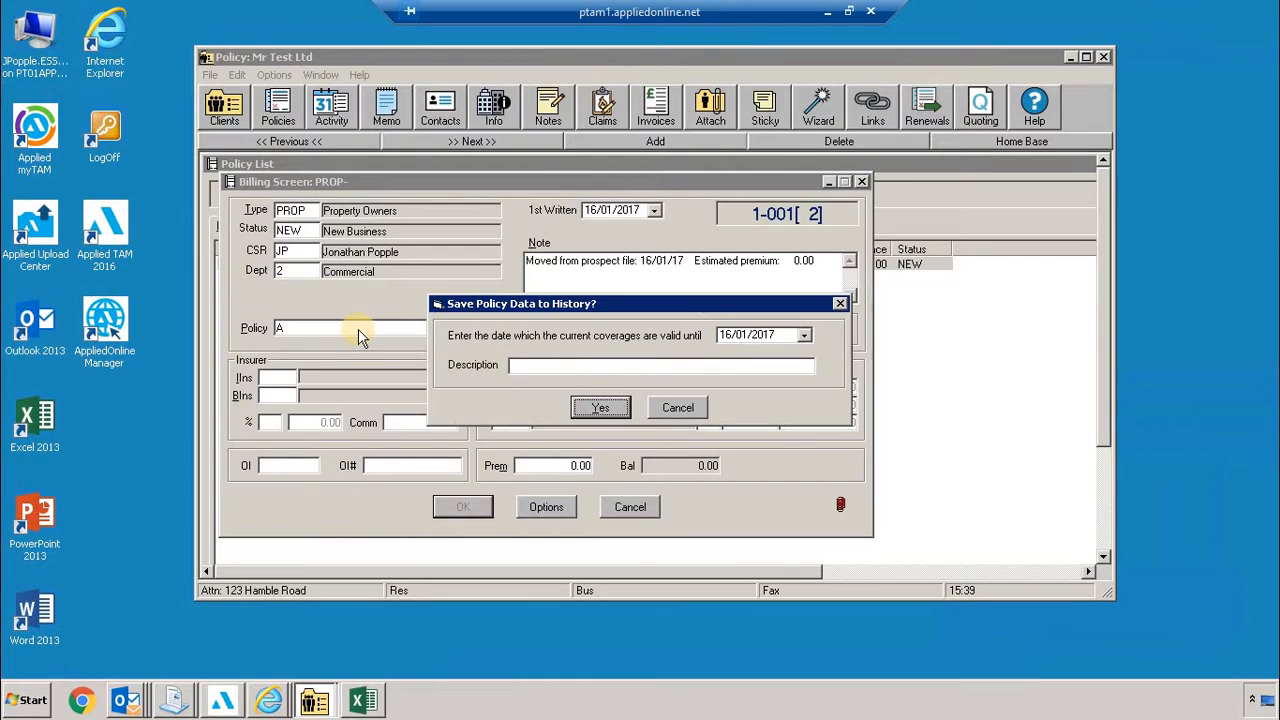
pyautogui.press('Return')
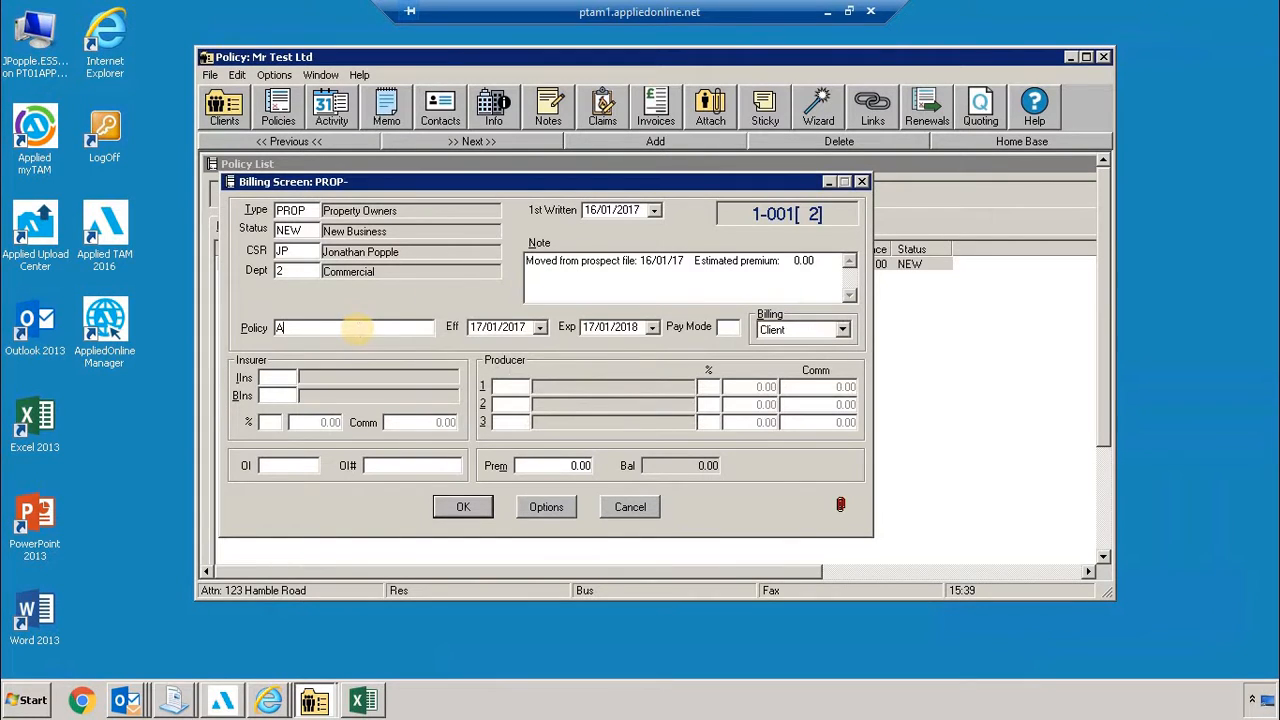
pyautogui.write('BC000000001')
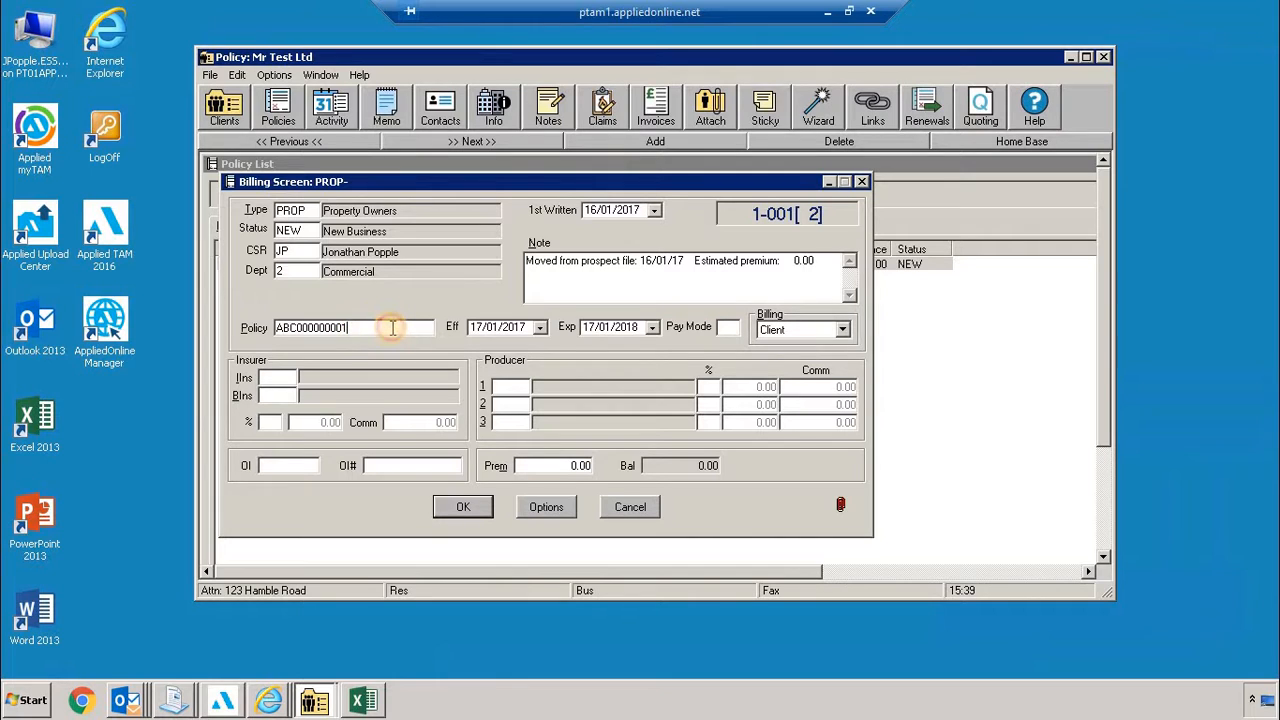
# - Set the policy's issuing insurer to ALL, Allianz (Commercial)
pyautogui.click(290, 377)
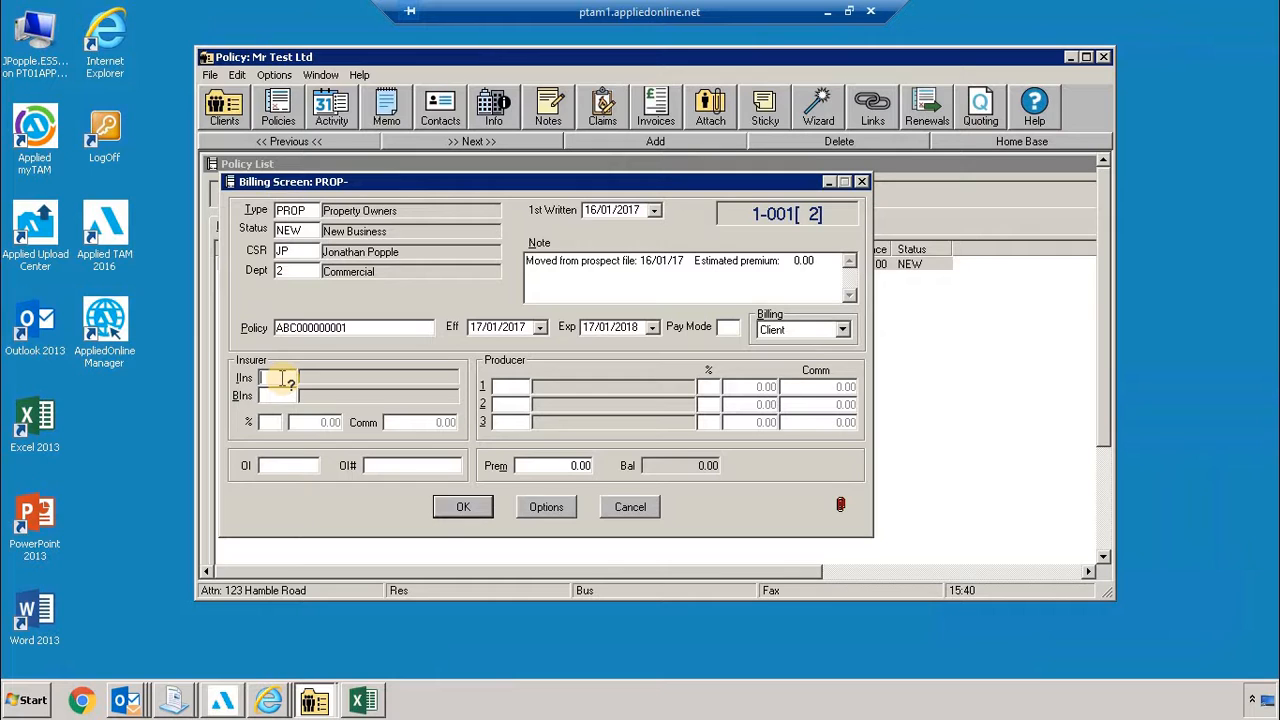
pyautogui.write('ALL')
pyautogui.press('Tab')
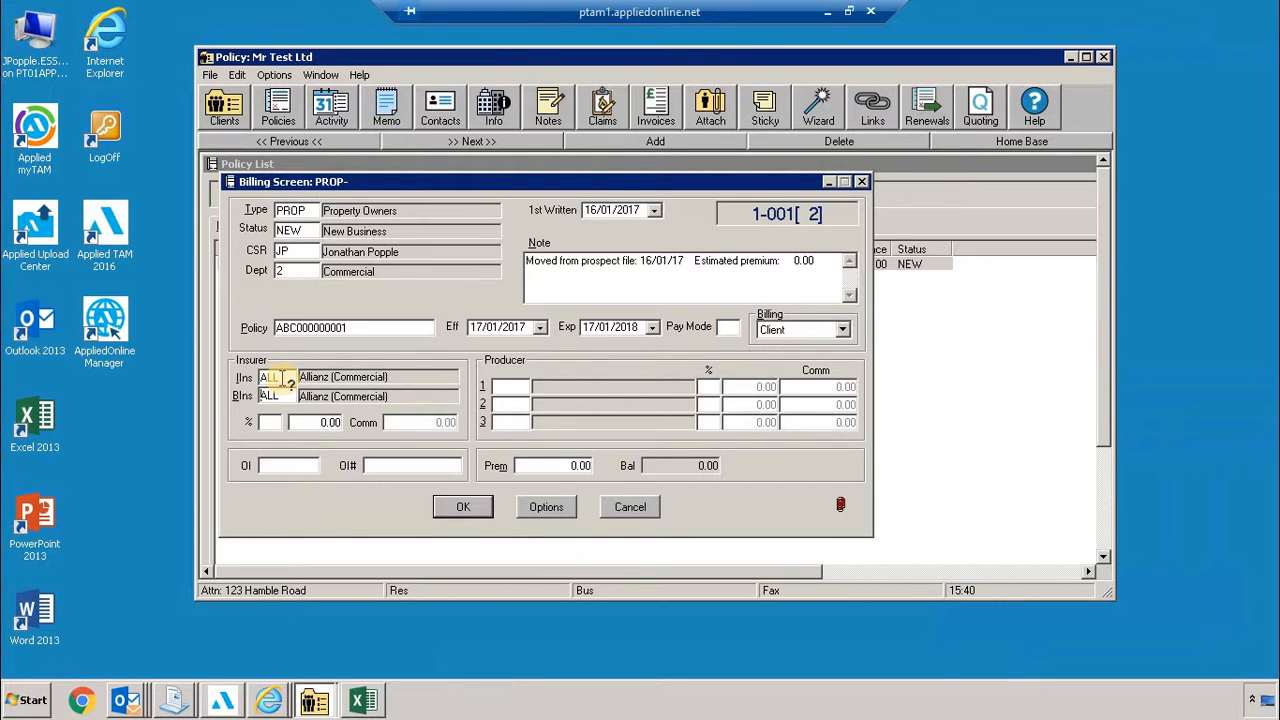
# - Change the issuing insurer to LIV, Liverpool Victoria, and the billing insurer to NBS, Nationwide Broker Services
pyautogui.doubleClick(282, 378)
pyautogui.write('LIV')
pyautogui.press('Tab')
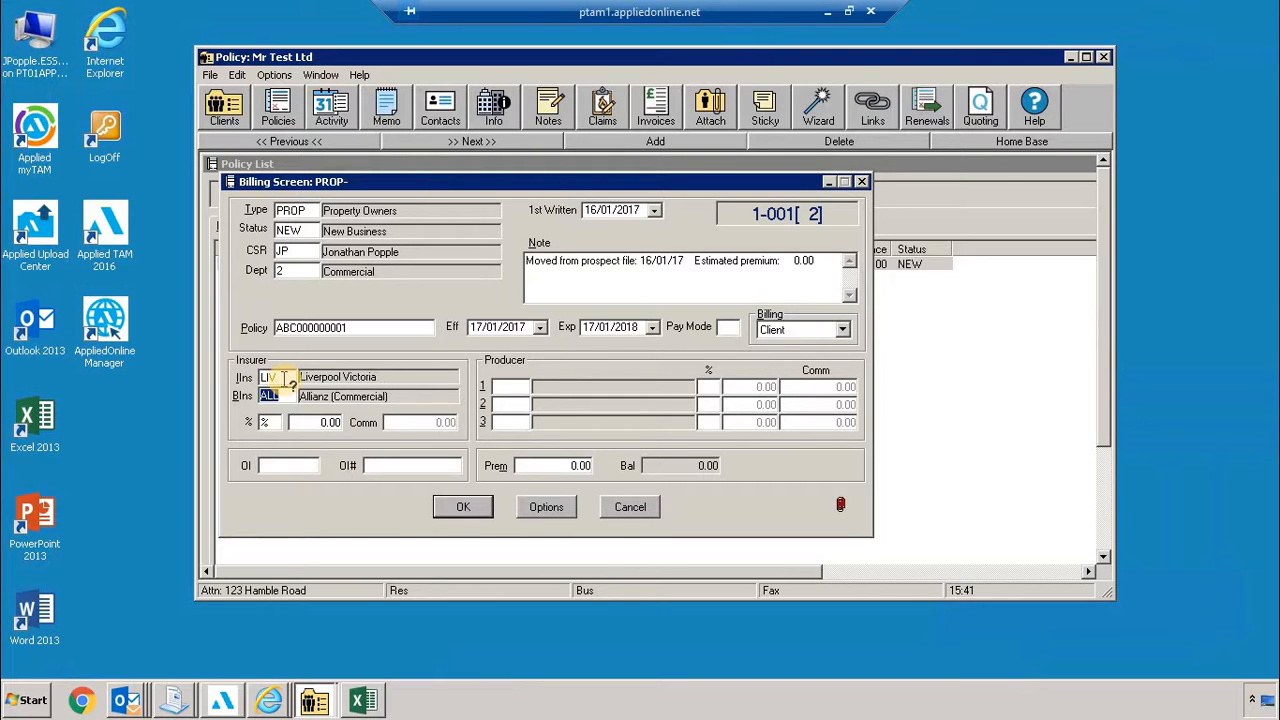
pyautogui.write('NBS')
pyautogui.press('Tab')
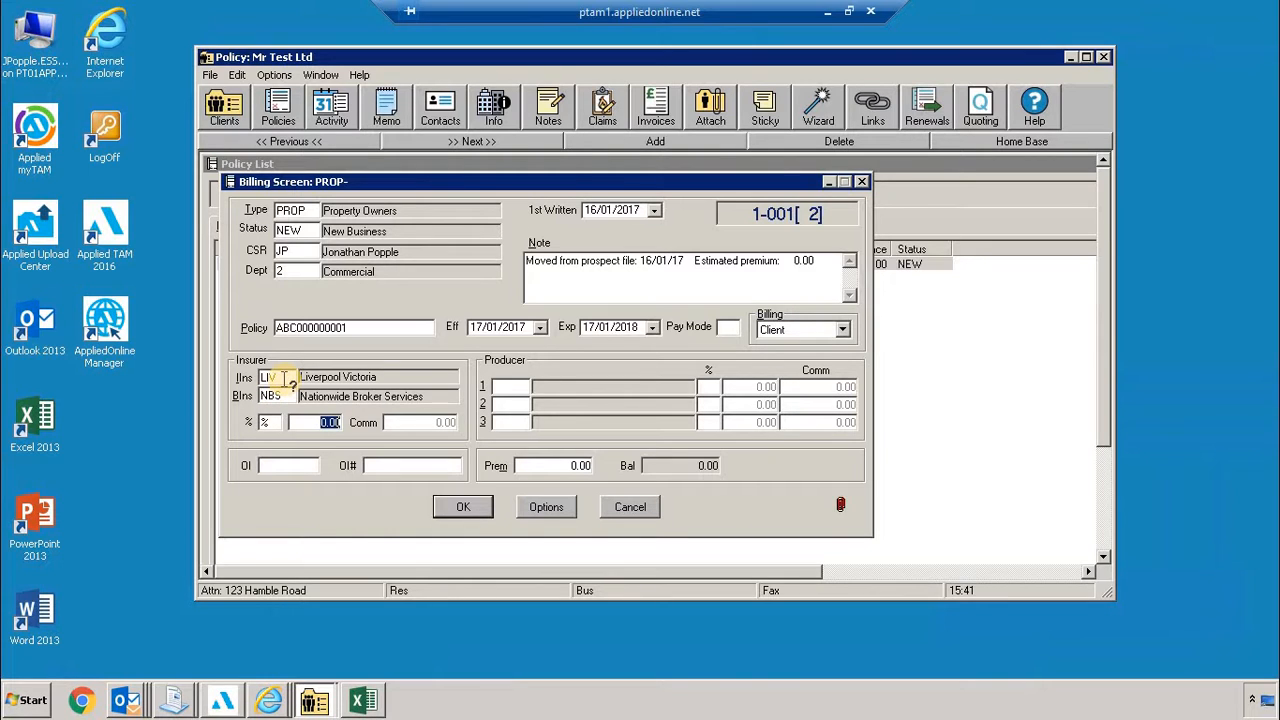
# - Set both the issuing and billing insurers to ALL, Allianz (Commercial), and the insurer commission rate to 26 percent
pyautogui.doubleClick(271, 377)
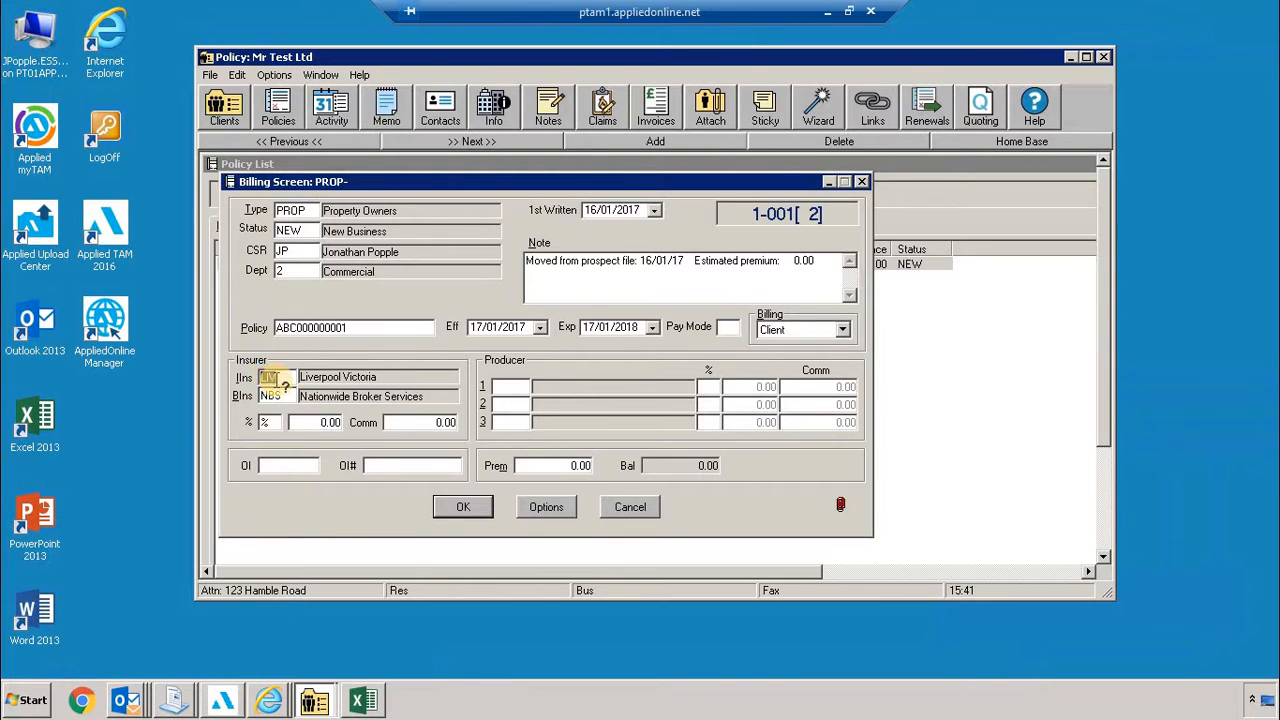
pyautogui.write('ALL')
pyautogui.press('Tab')
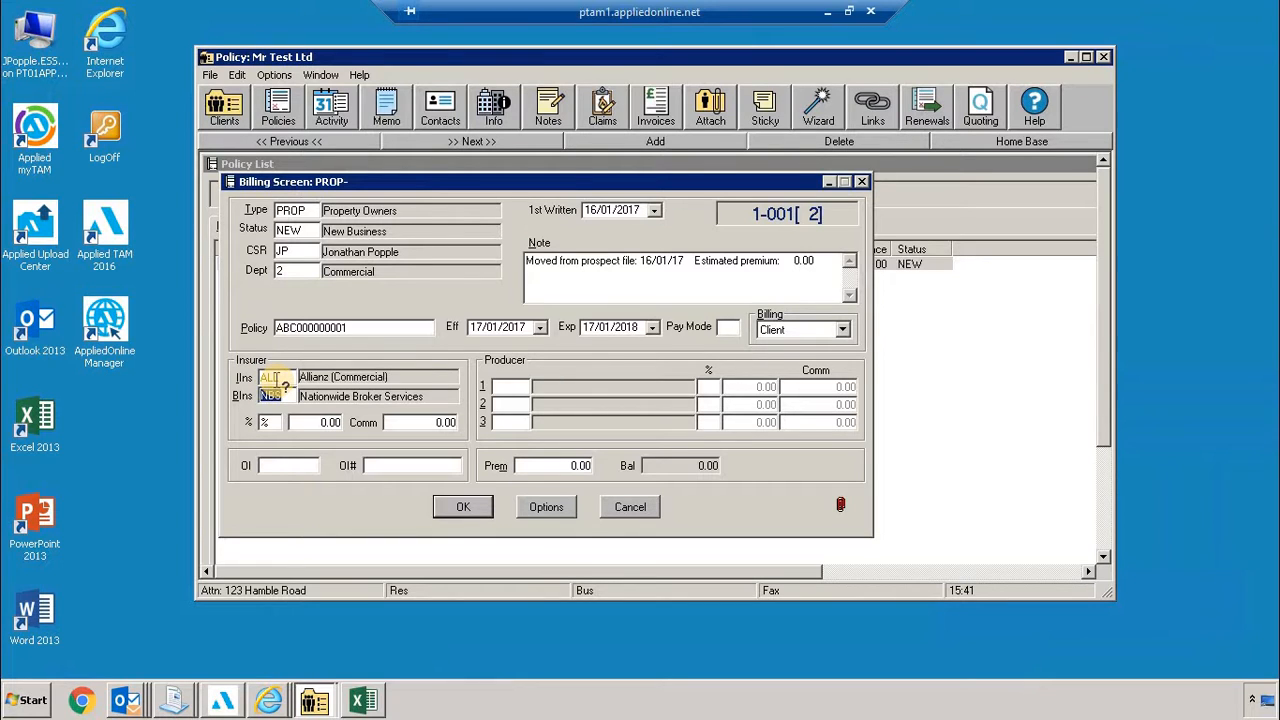
pyautogui.write('ALL')
pyautogui.press('Tab')
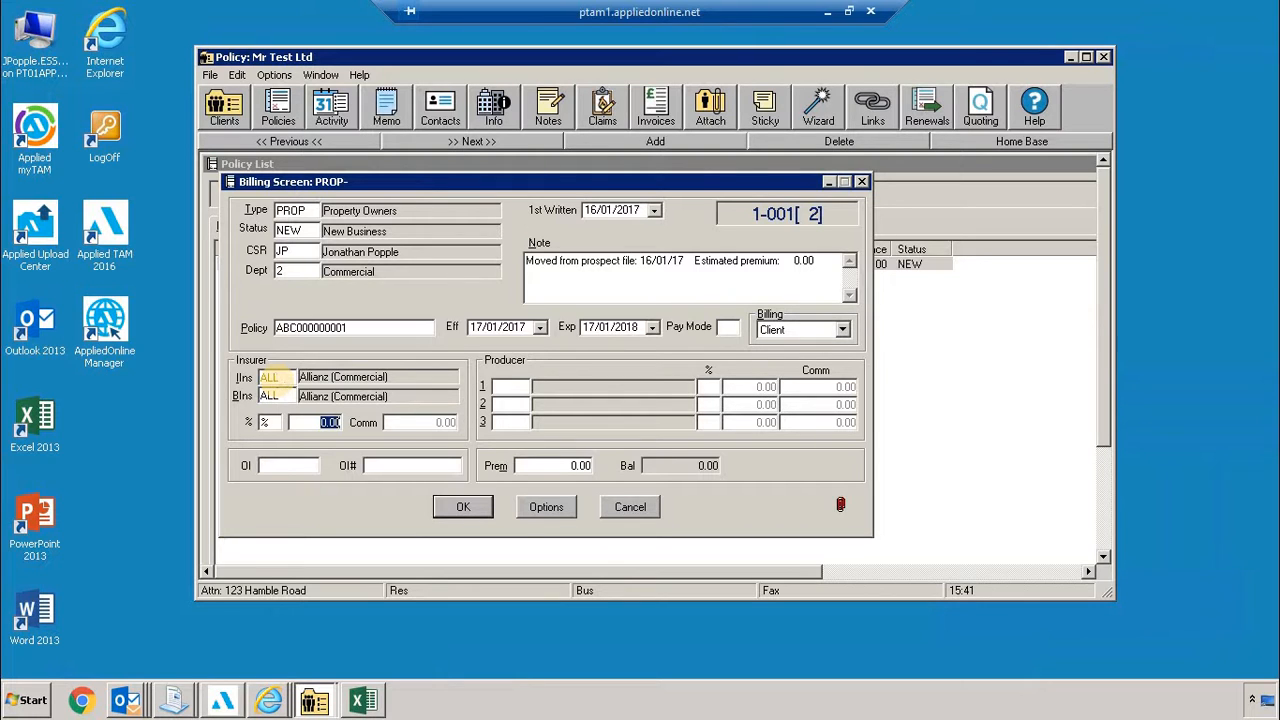
pyautogui.write('28')
pyautogui.press('Tab')
# - Change the insurer commission type to Flat Fee (£) and set the commission amount to 120.00
pyautogui.click(268, 422)
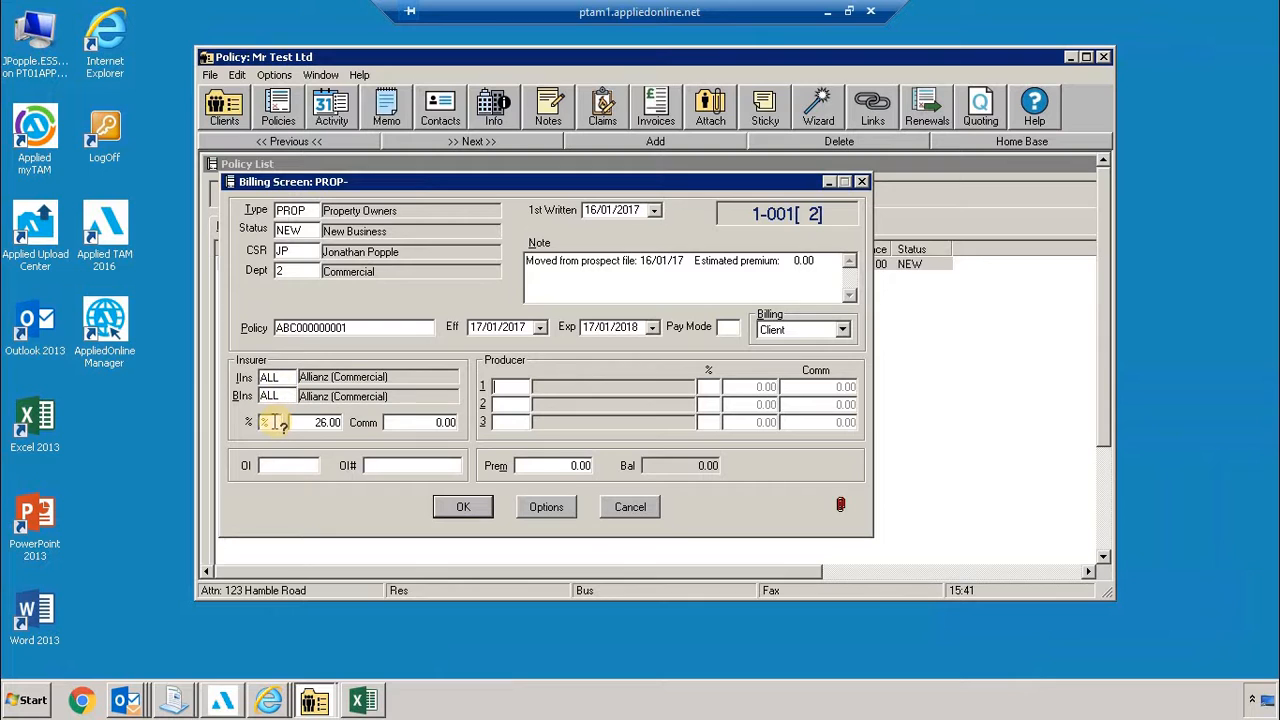
pyautogui.doubleClick(279, 427)
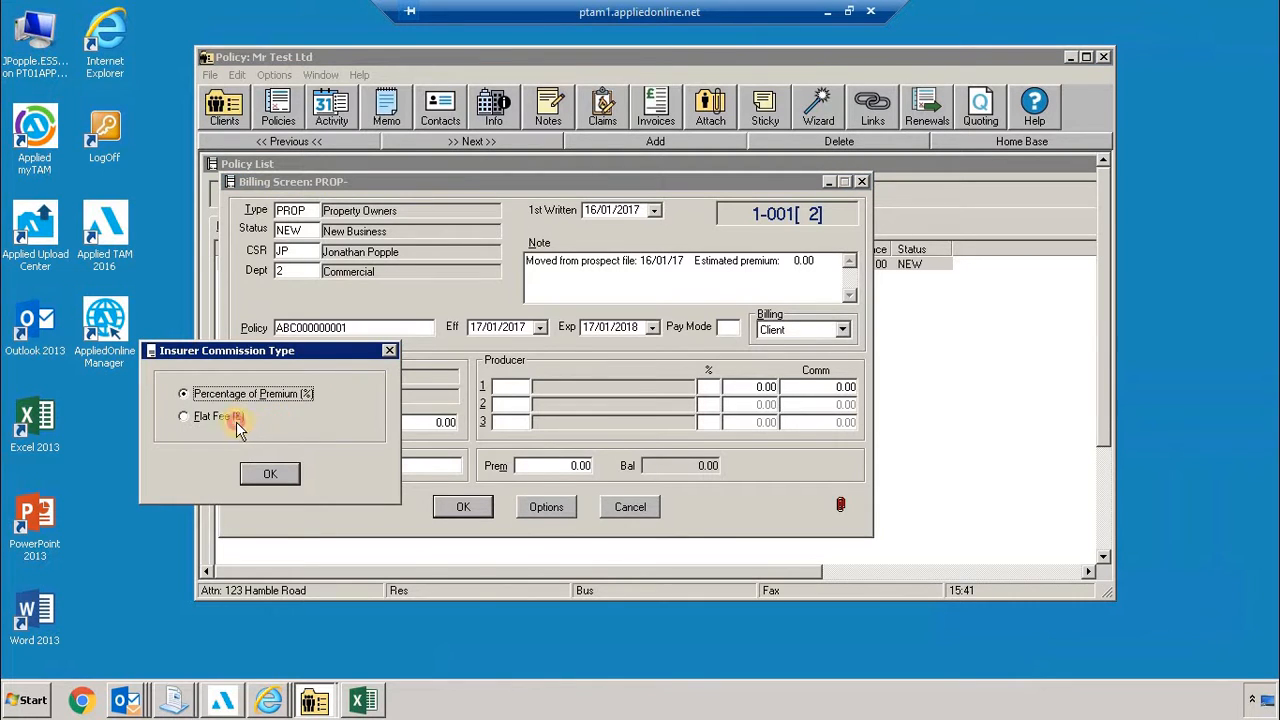
pyautogui.click(236, 421)
pyautogui.click(264, 472)
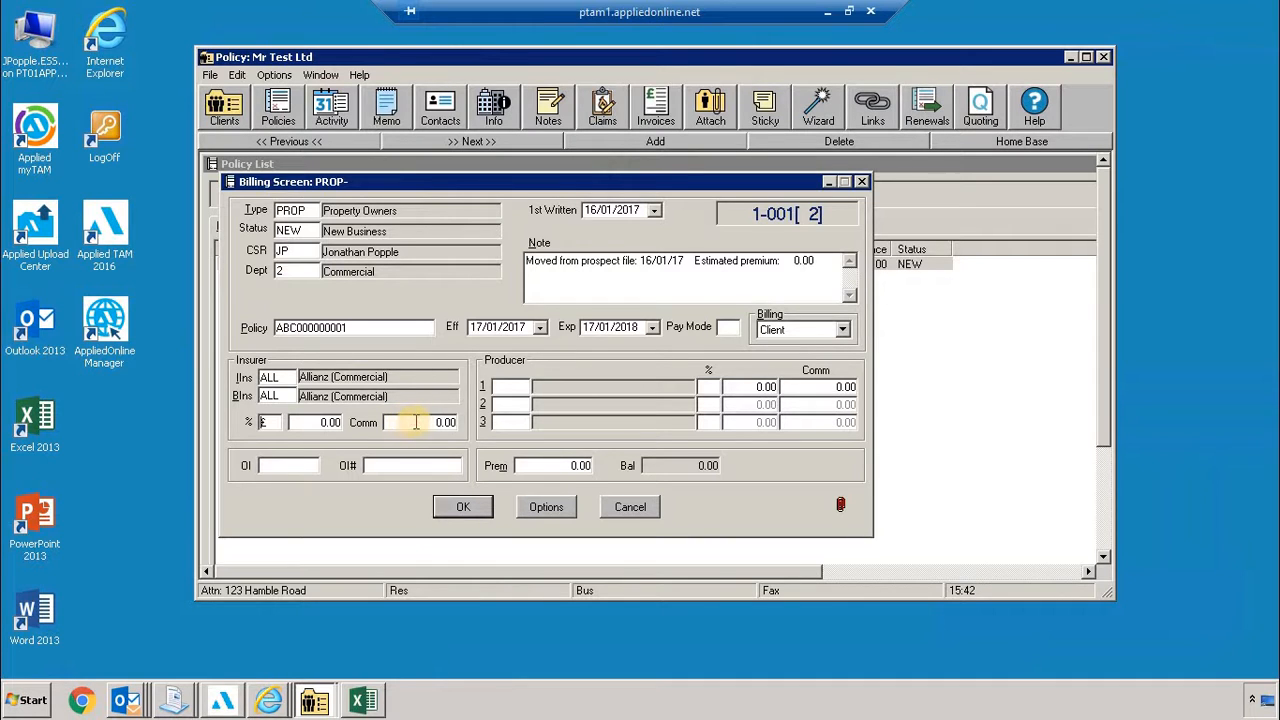
pyautogui.click(410, 423)
pyautogui.write('120')
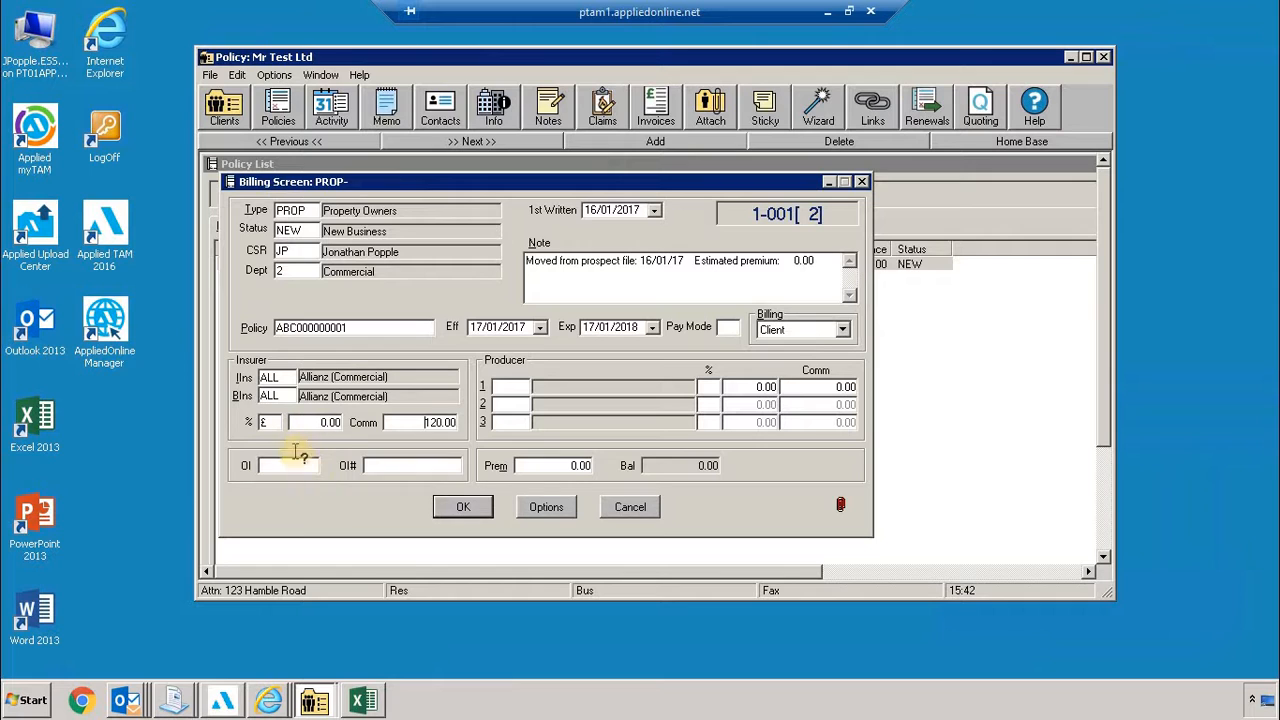
# - Change the insurer commission type back to Percentage of Premium (%) and set the rate to 26
pyautogui.click(275, 424)
pyautogui.click(255, 395)
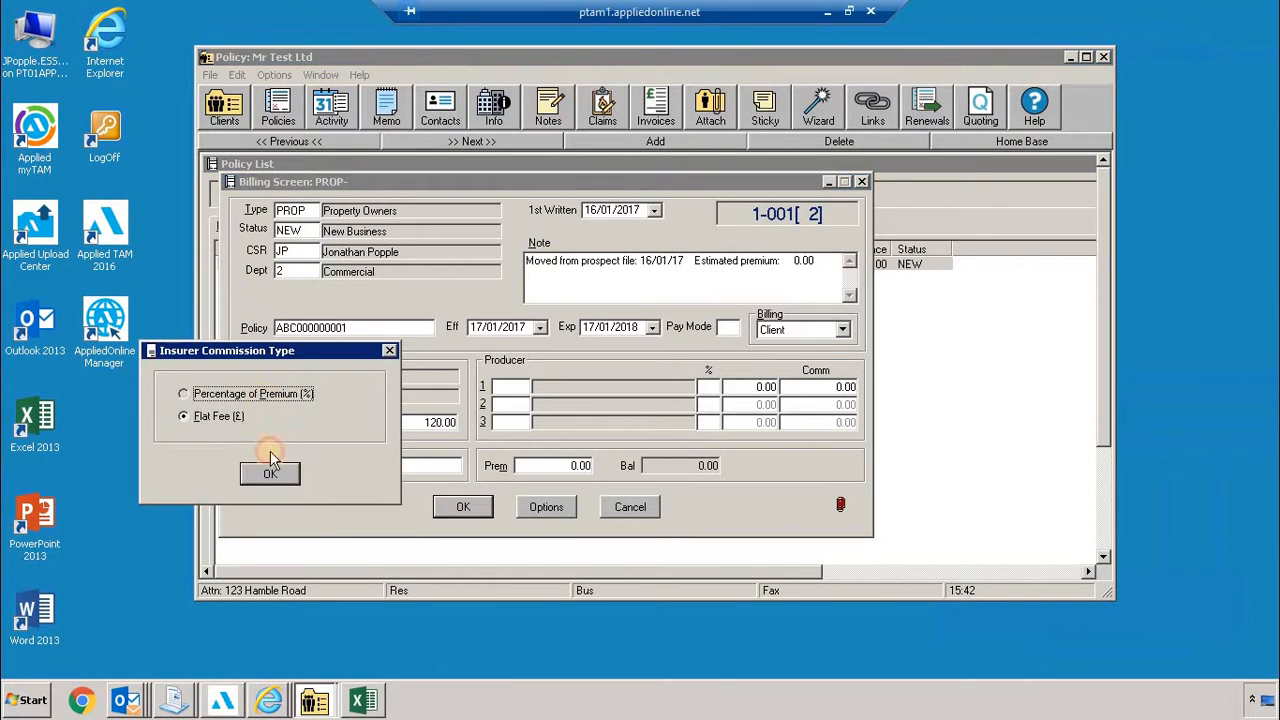
pyautogui.click(270, 470)
pyautogui.write('20')
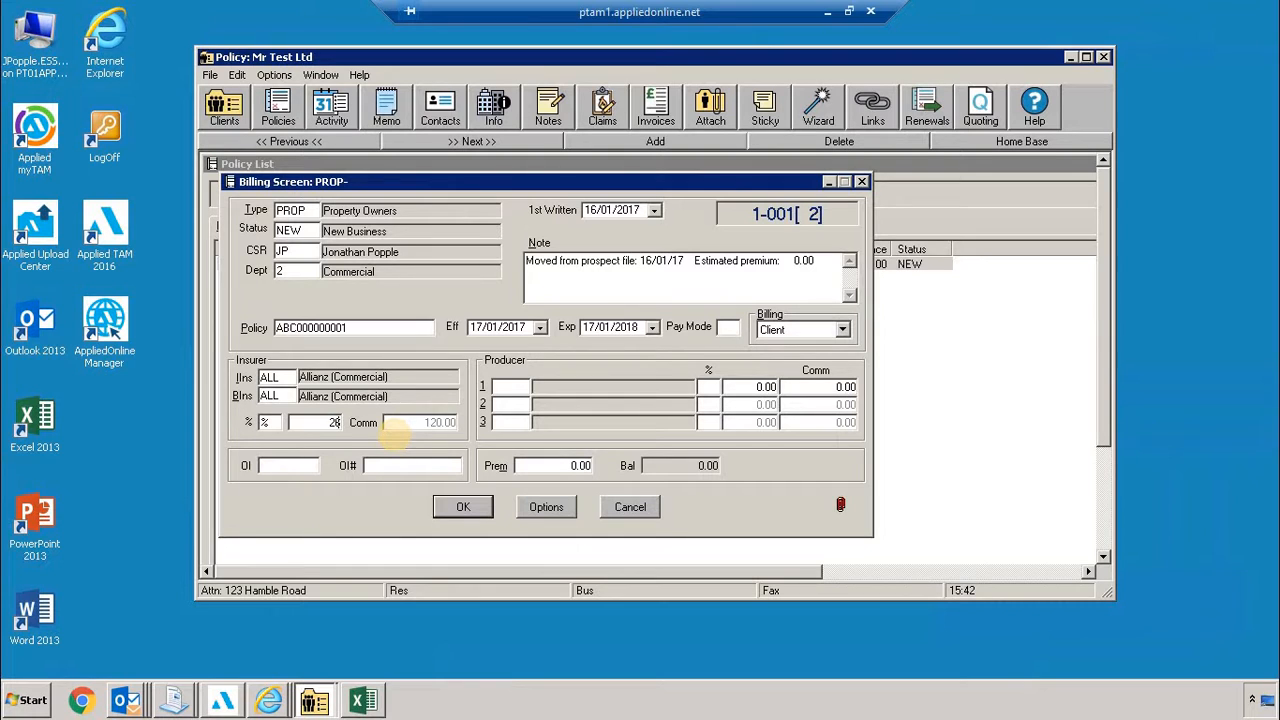
pyautogui.click(560, 466)
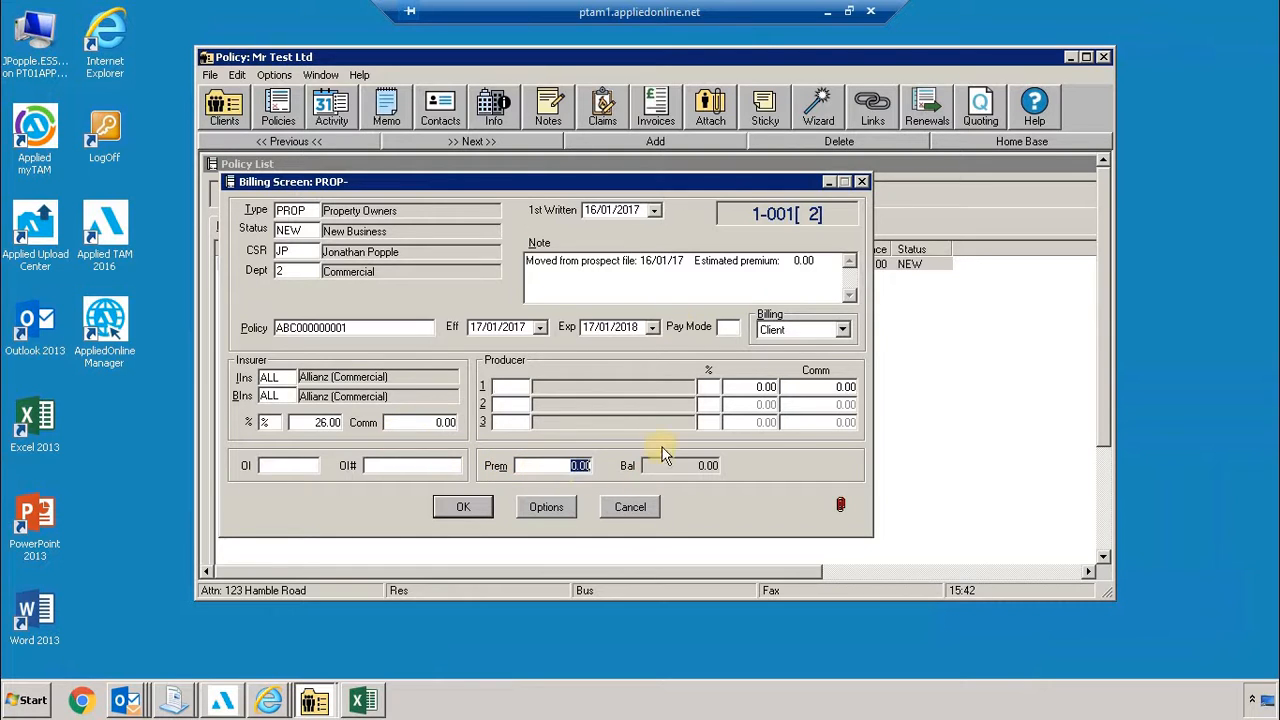
# - Open MrTestSchedule2017.PDF from the Documents library and check the total premium in its Quotation Premium table
pyautogui.click(188, 705)
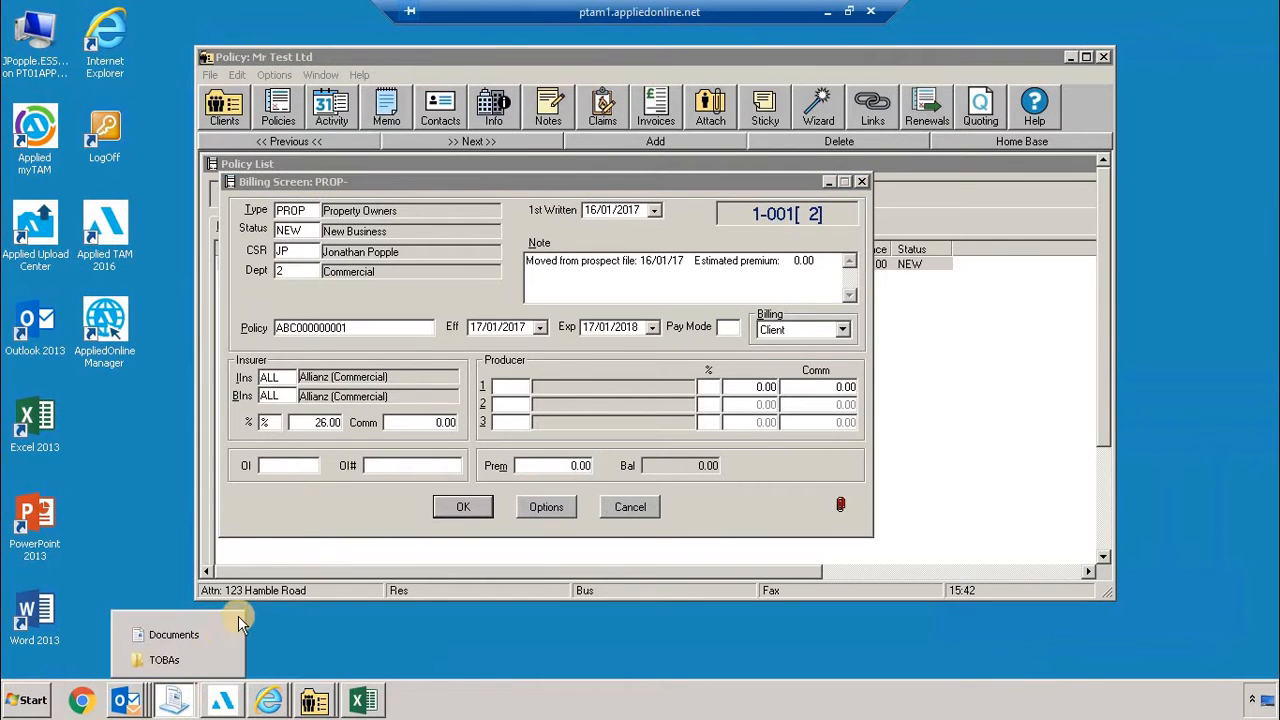
pyautogui.click(174, 634)
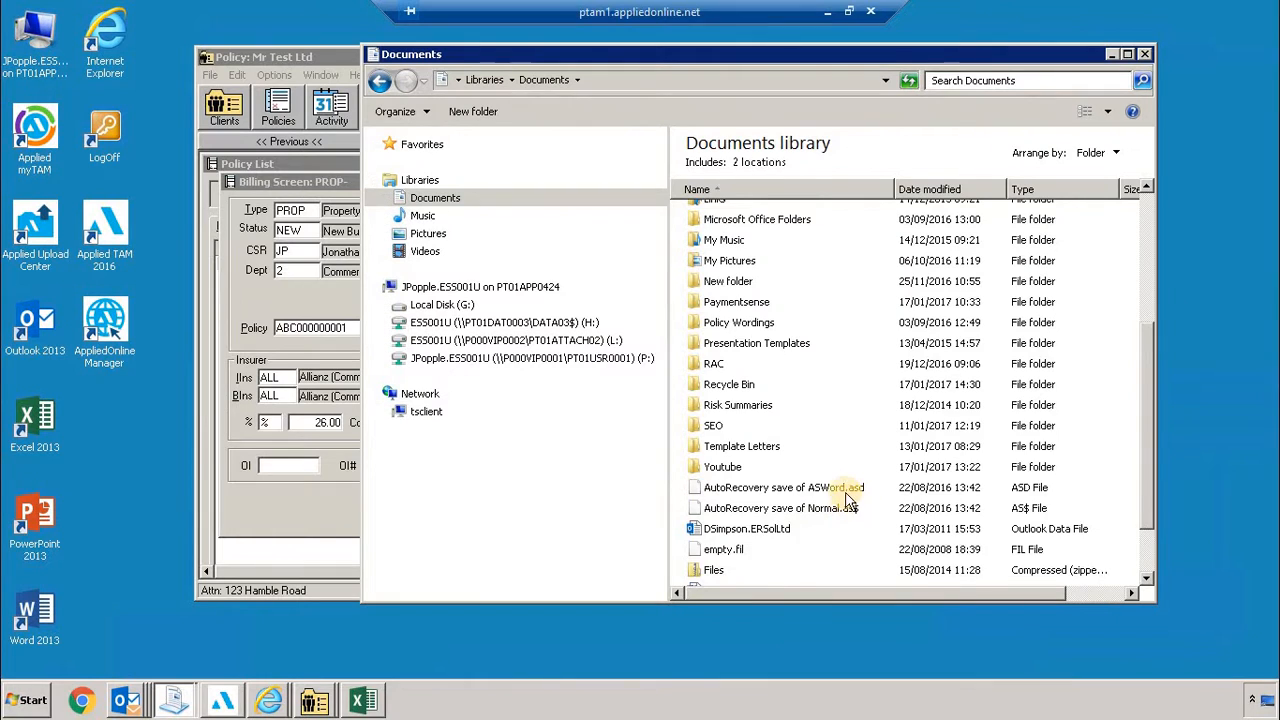
pyautogui.scroll(-2, 848, 508)
pyautogui.click(777, 558)
pyautogui.doubleClick(777, 558)
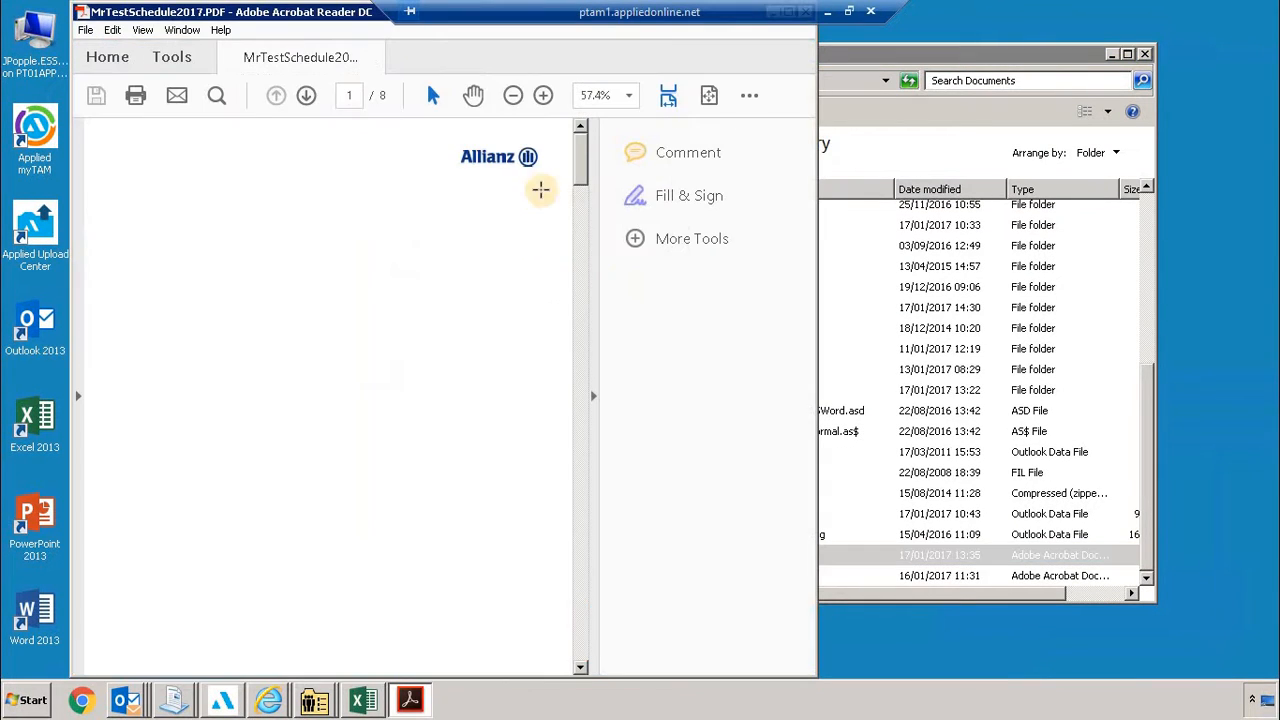
pyautogui.scroll(-2, 584, 215)
pyautogui.scroll(-5, 584, 215)
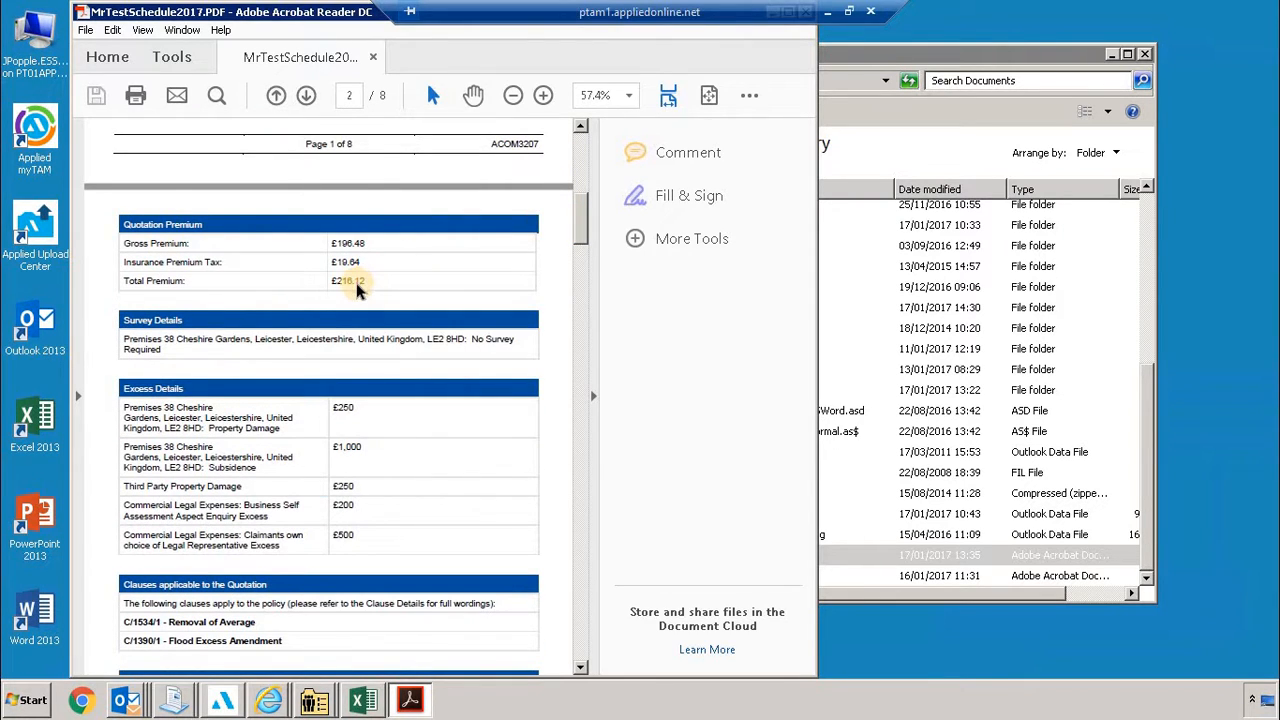
pyautogui.moveTo(282, 14); pyautogui.dragTo(686, 79)
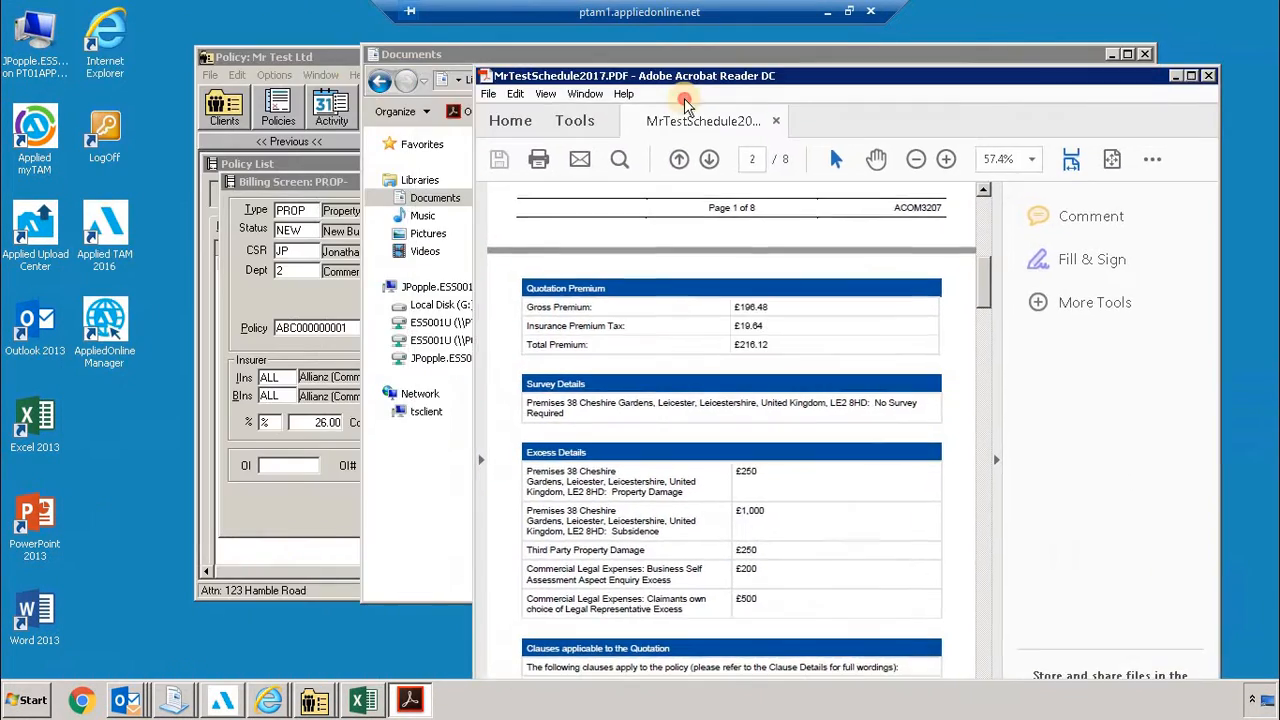
# - Set the policy premium to 216.12 in the billing details and save the revised record
pyautogui.click(547, 465)
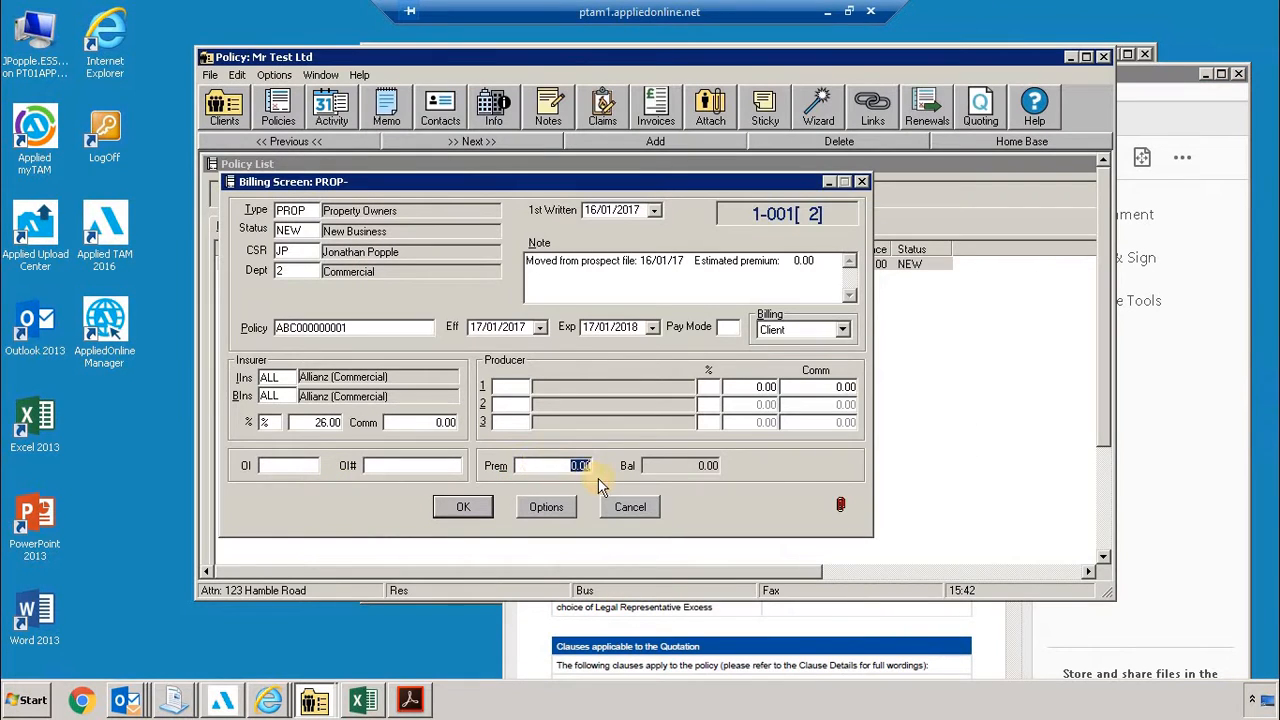
pyautogui.write('214')
pyautogui.press('BackSpace')
pyautogui.write('6.12')
pyautogui.click(474, 513)
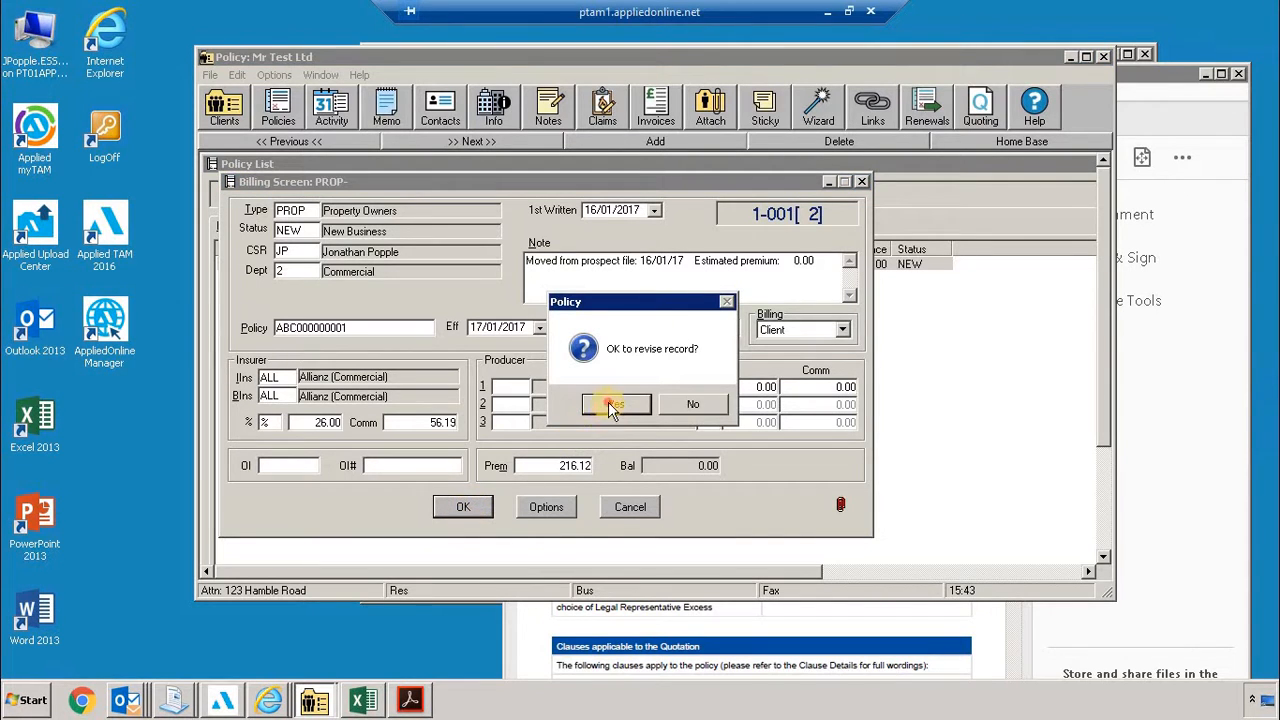
pyautogui.click(608, 405)
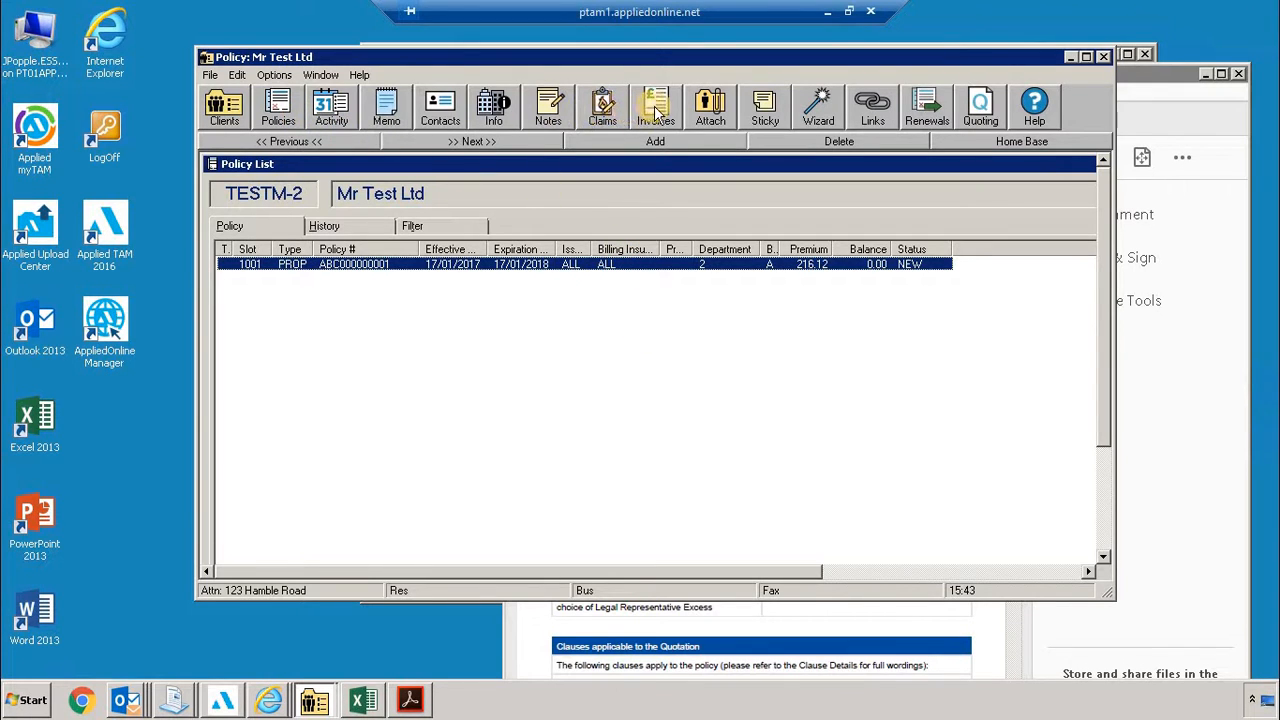
# - Start attaching an existing file to the client and choose MrTestSchedule2017.PDF from P:\My Documents for routing
pyautogui.click(722, 106)
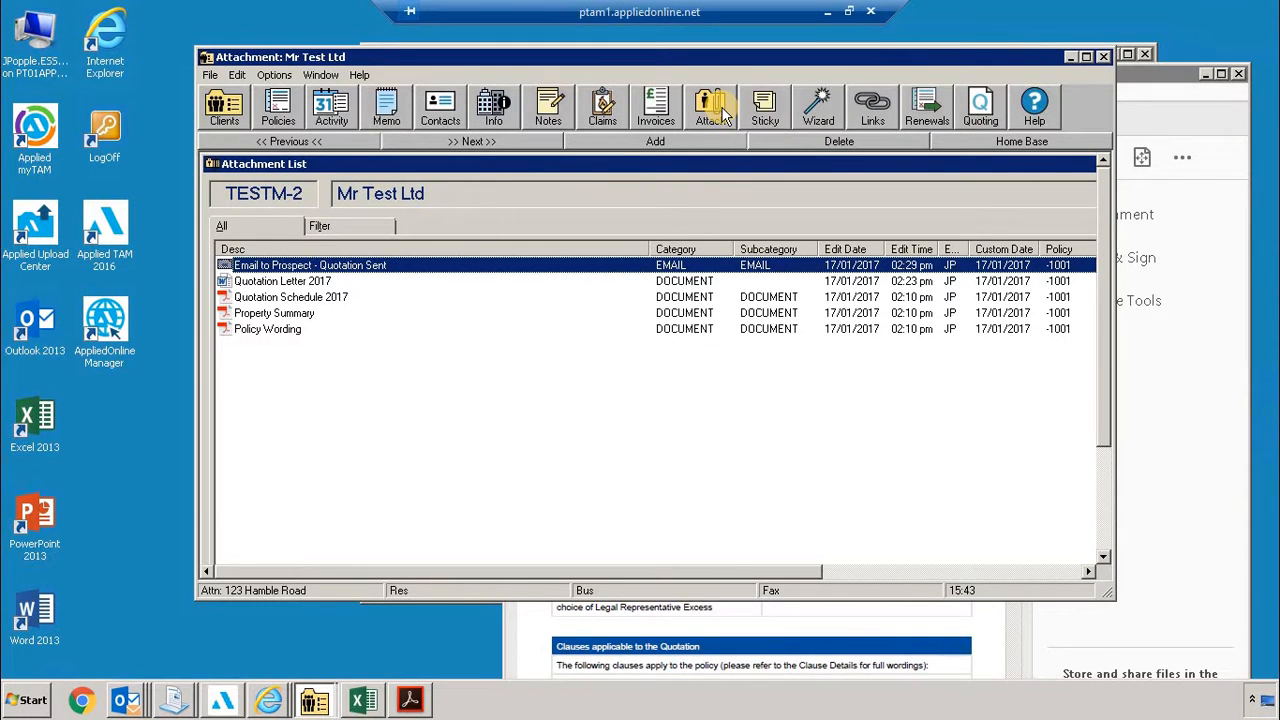
pyautogui.click(716, 140)
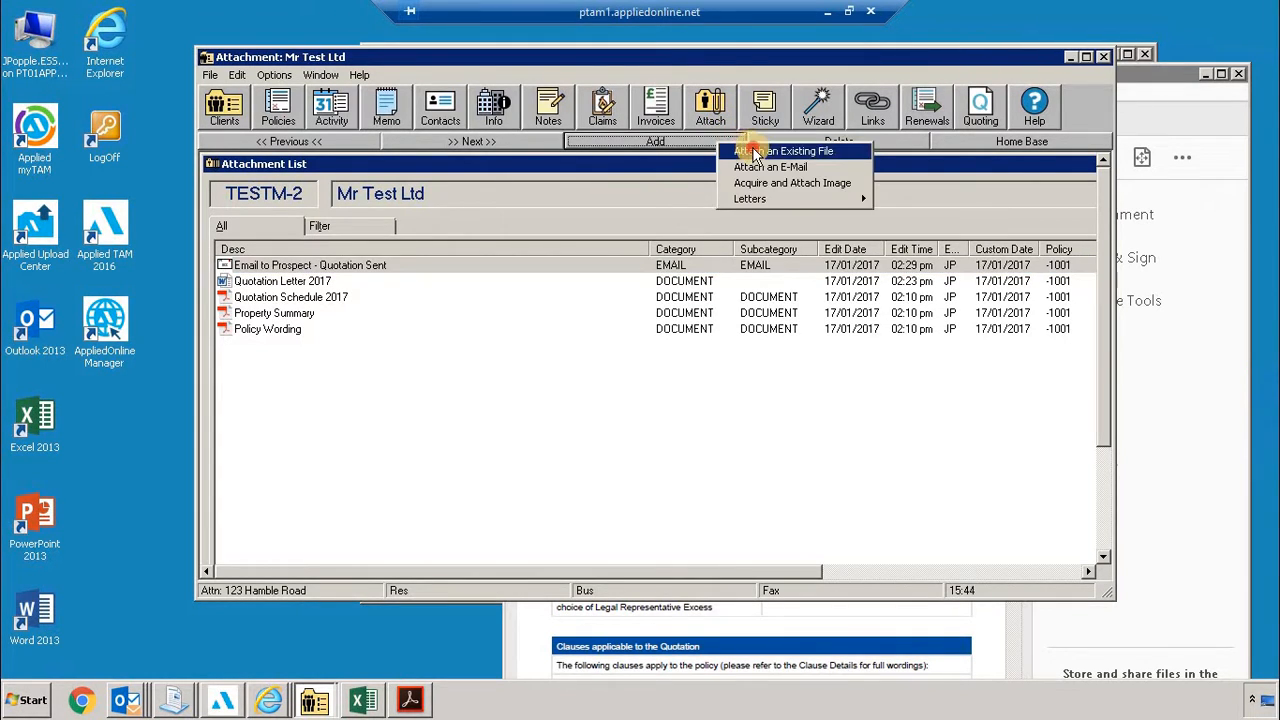
pyautogui.click(755, 152)
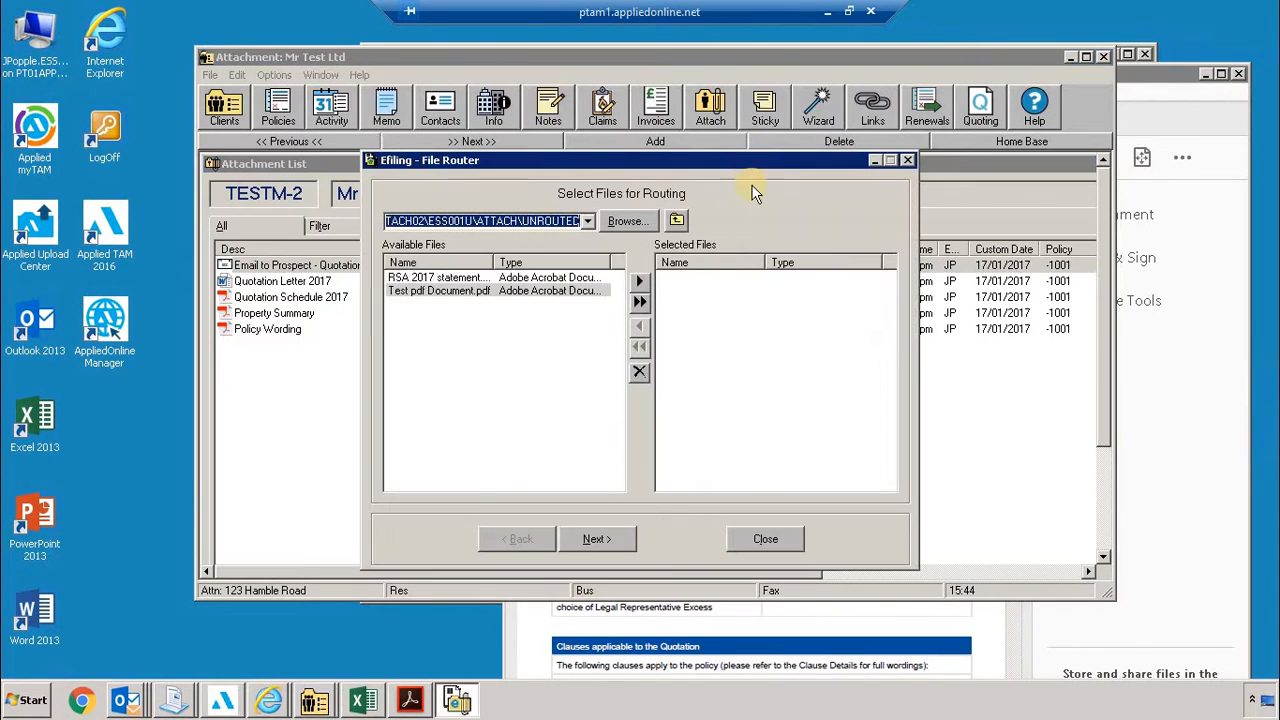
pyautogui.click(621, 221)
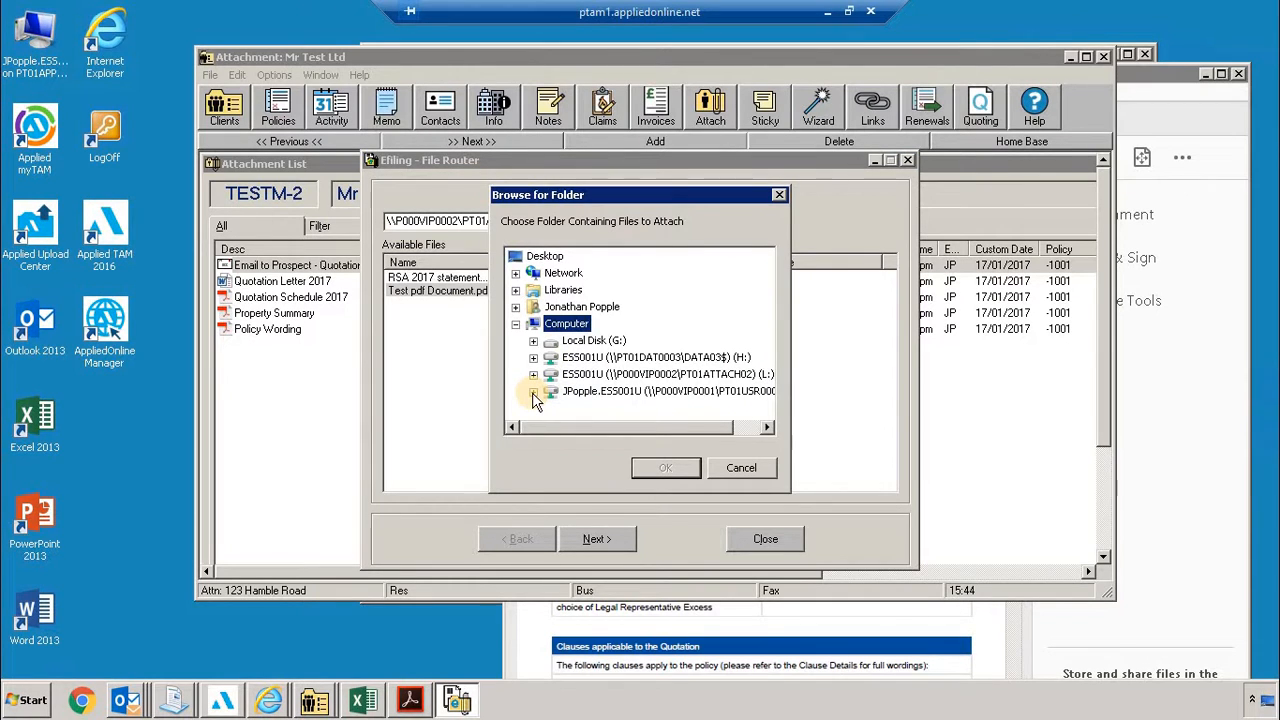
pyautogui.click(533, 392)
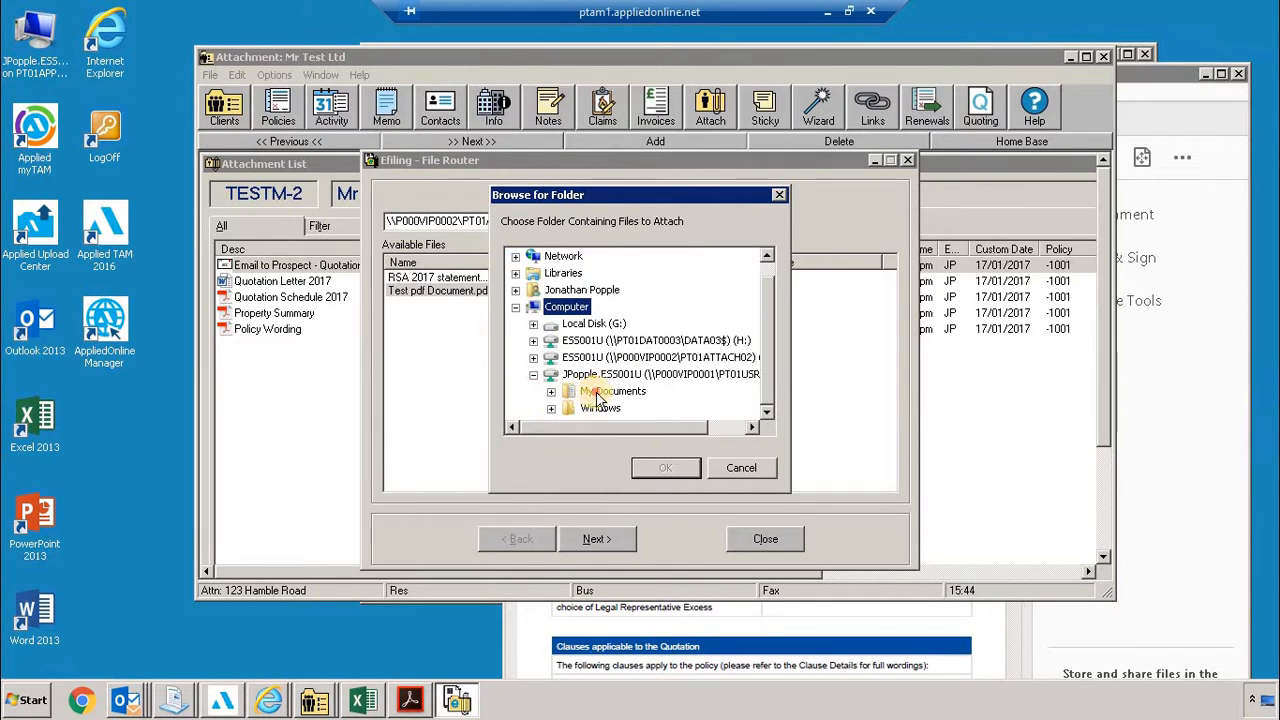
pyautogui.click(630, 392)
pyautogui.click(666, 468)
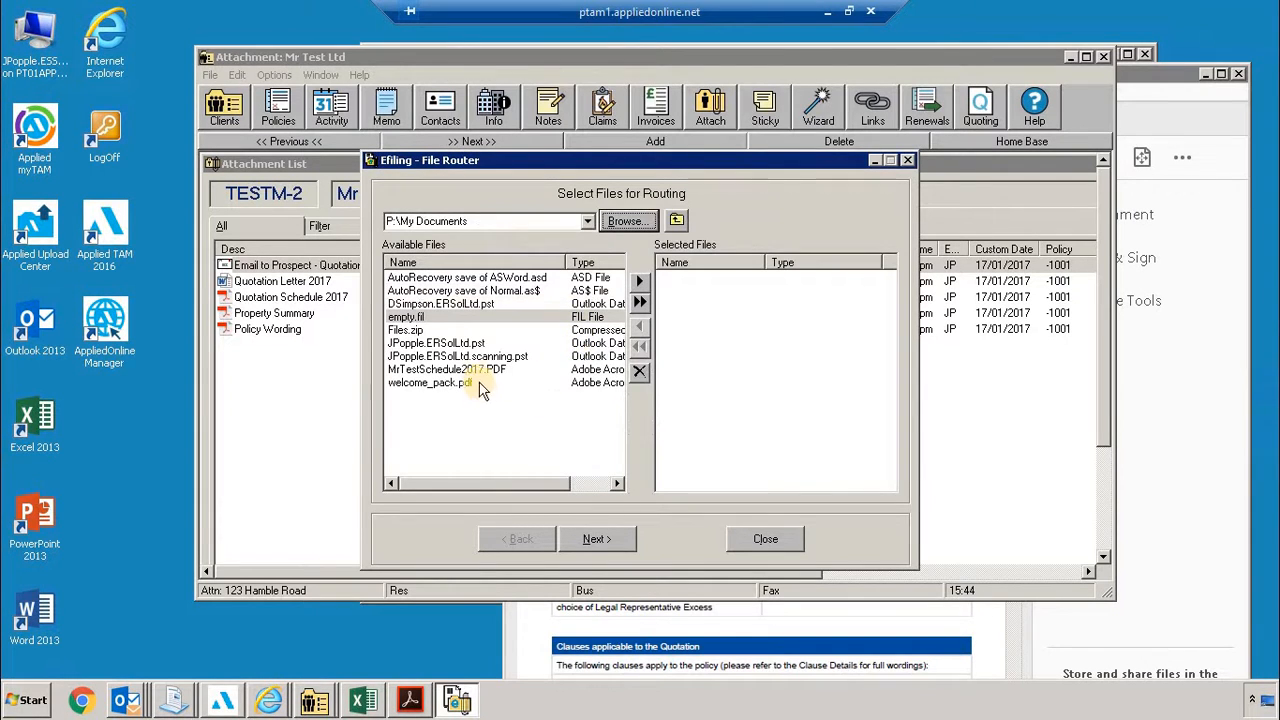
pyautogui.click(491, 369)
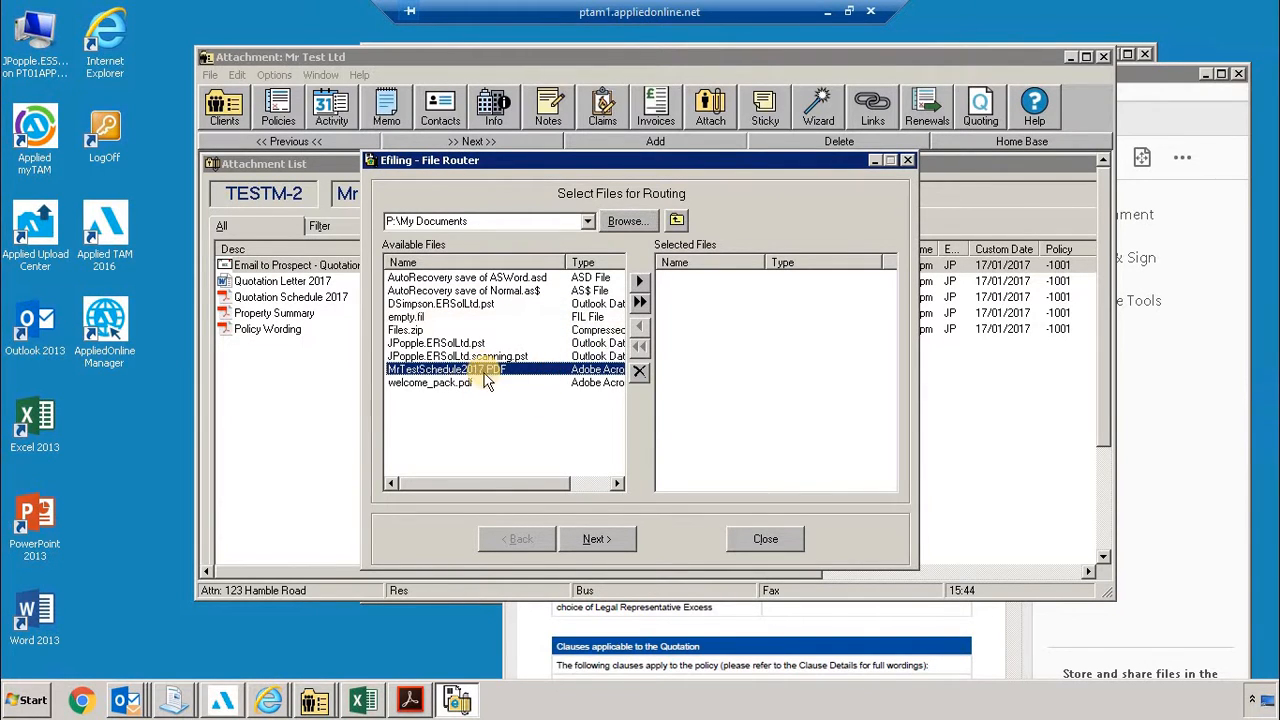
pyautogui.click(640, 283)
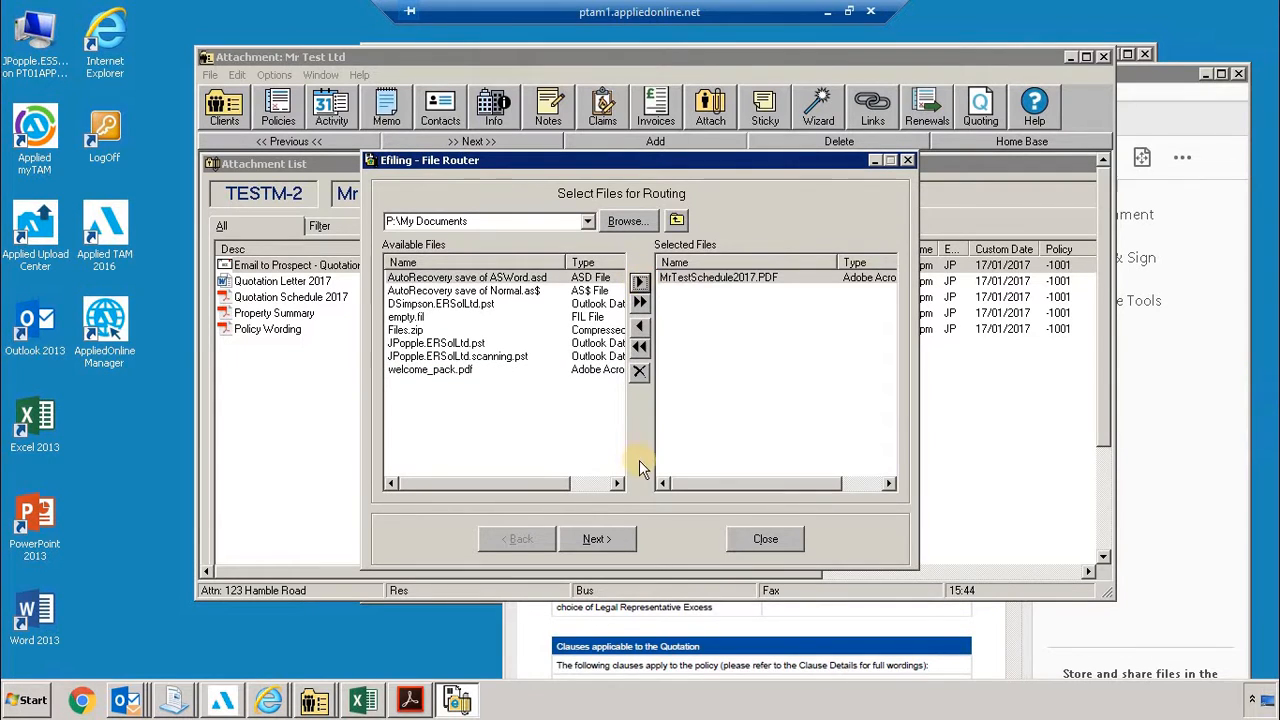
pyautogui.click(598, 539)
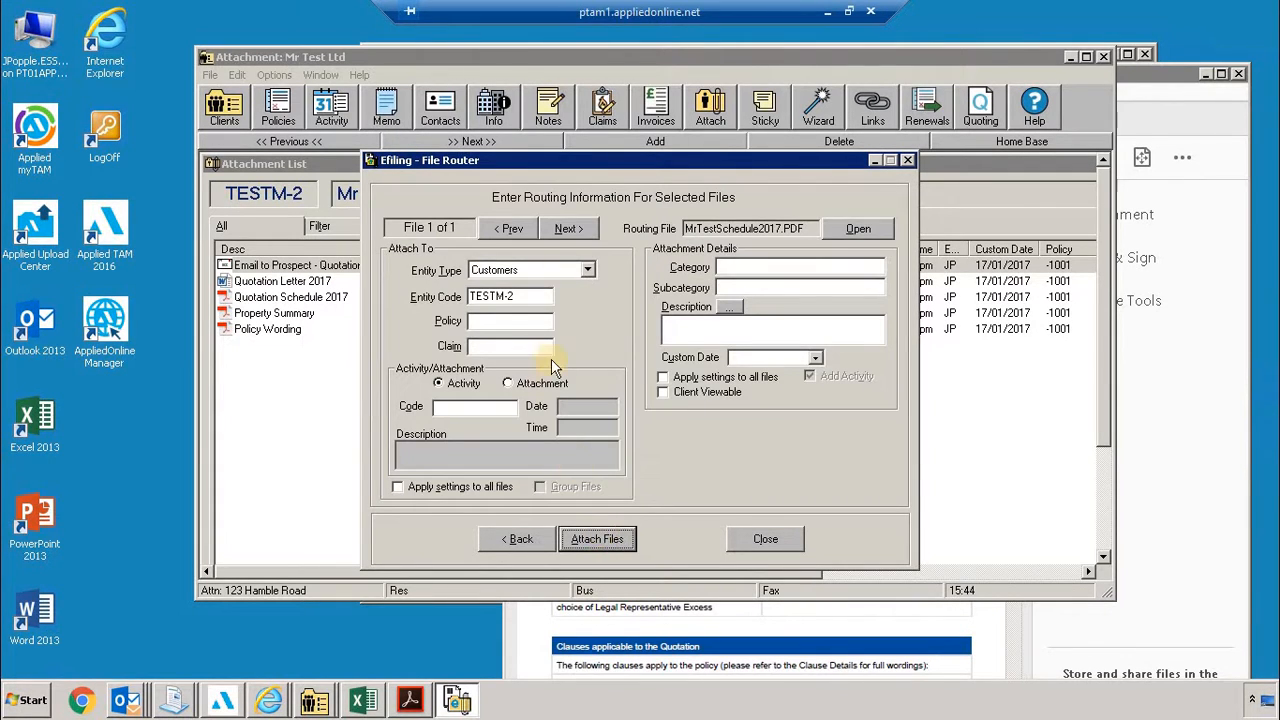
# - Link the routed file to the client's property owners policy (PROP) and apply the attachment target settings to all files
pyautogui.doubleClick(510, 321)
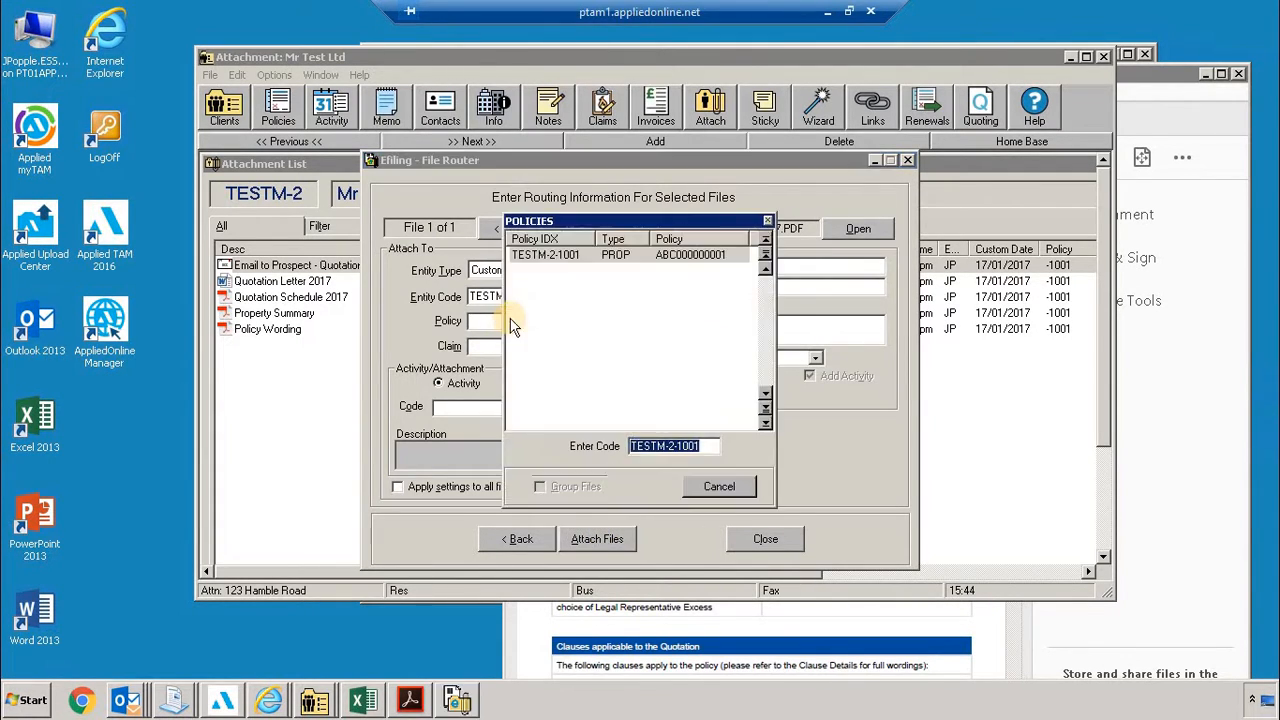
pyautogui.click(570, 258)
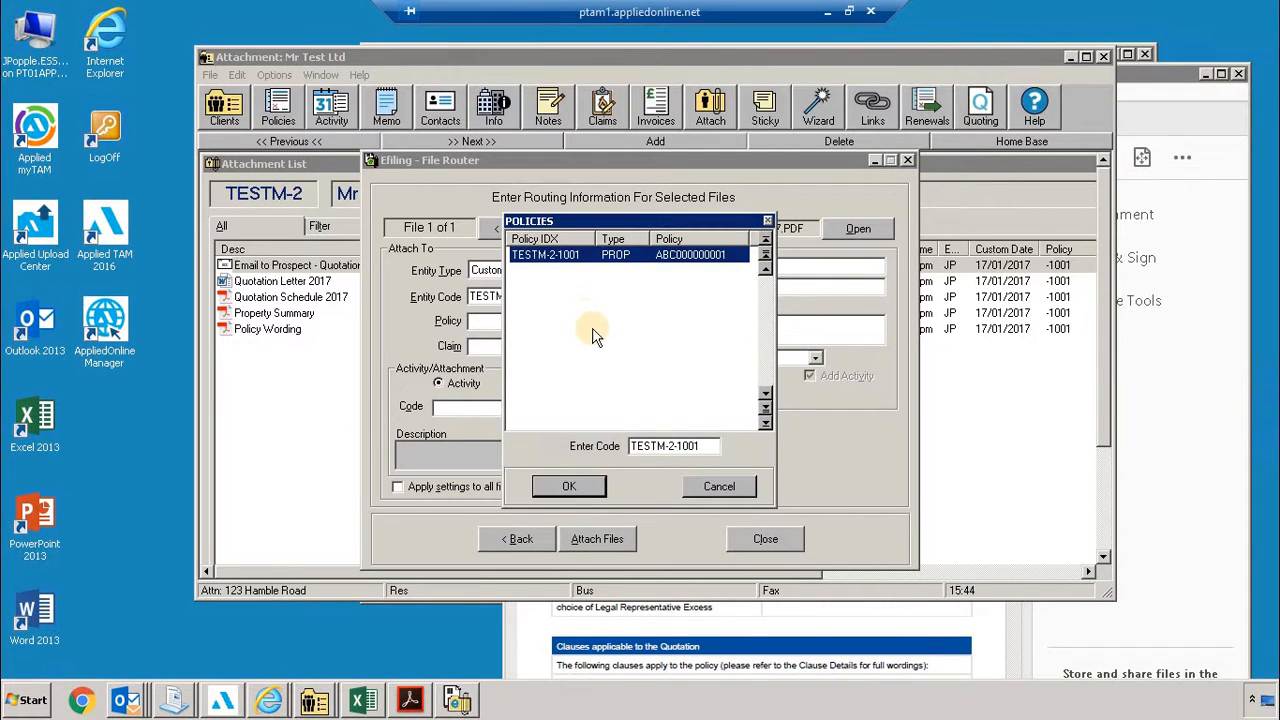
pyautogui.click(578, 489)
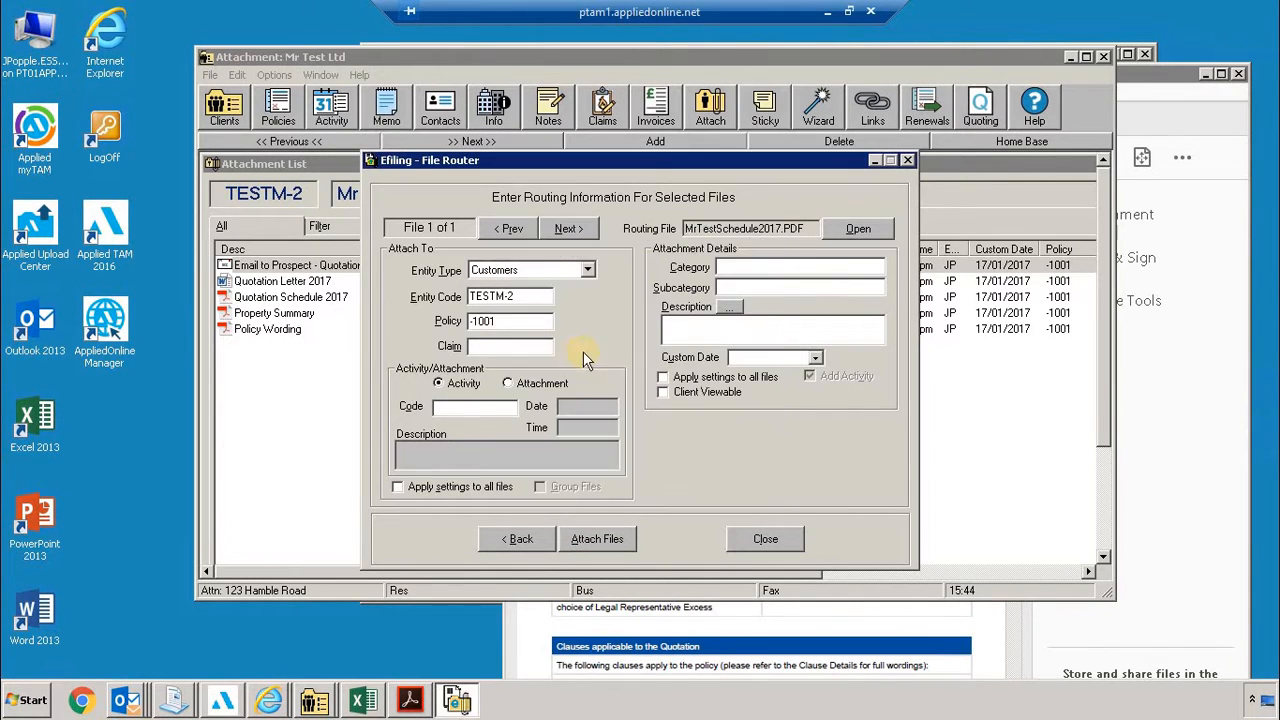
pyautogui.click(459, 486)
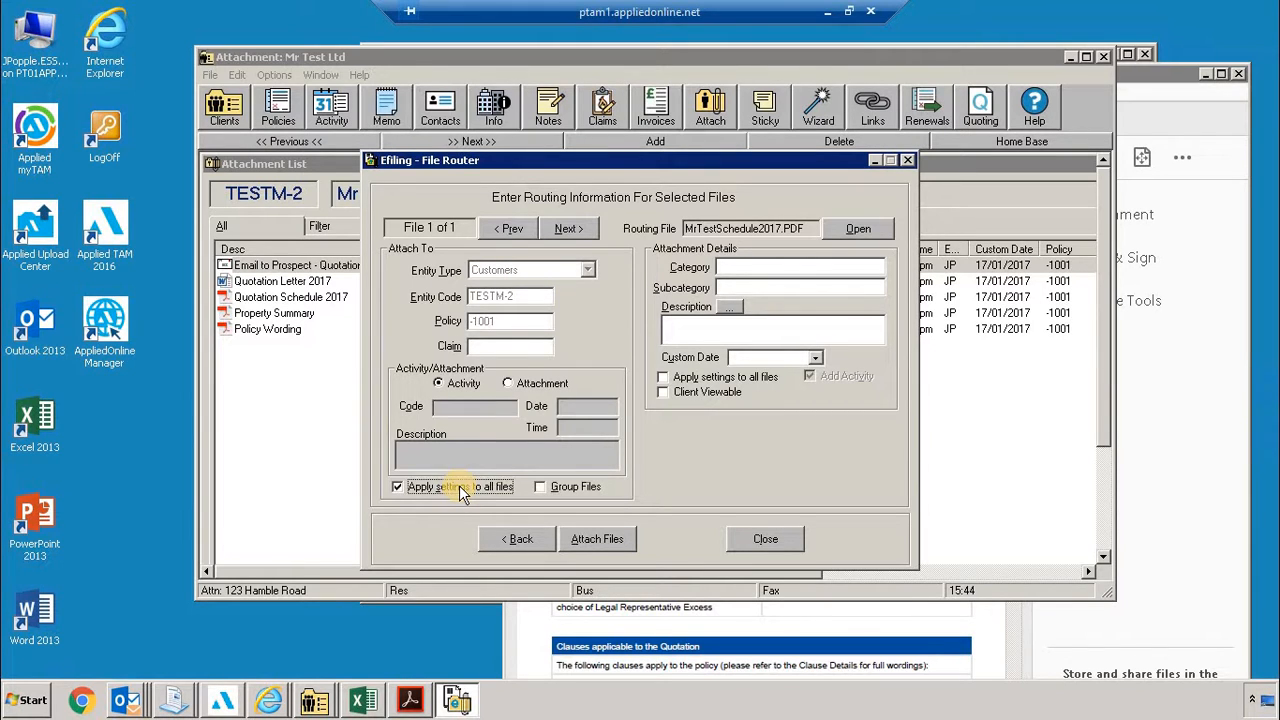
# - Set the attachment's category and subcategory to DOCUMENT and its description to Schedule 2017
pyautogui.click(722, 267)
pyautogui.write('DDCUMENT')
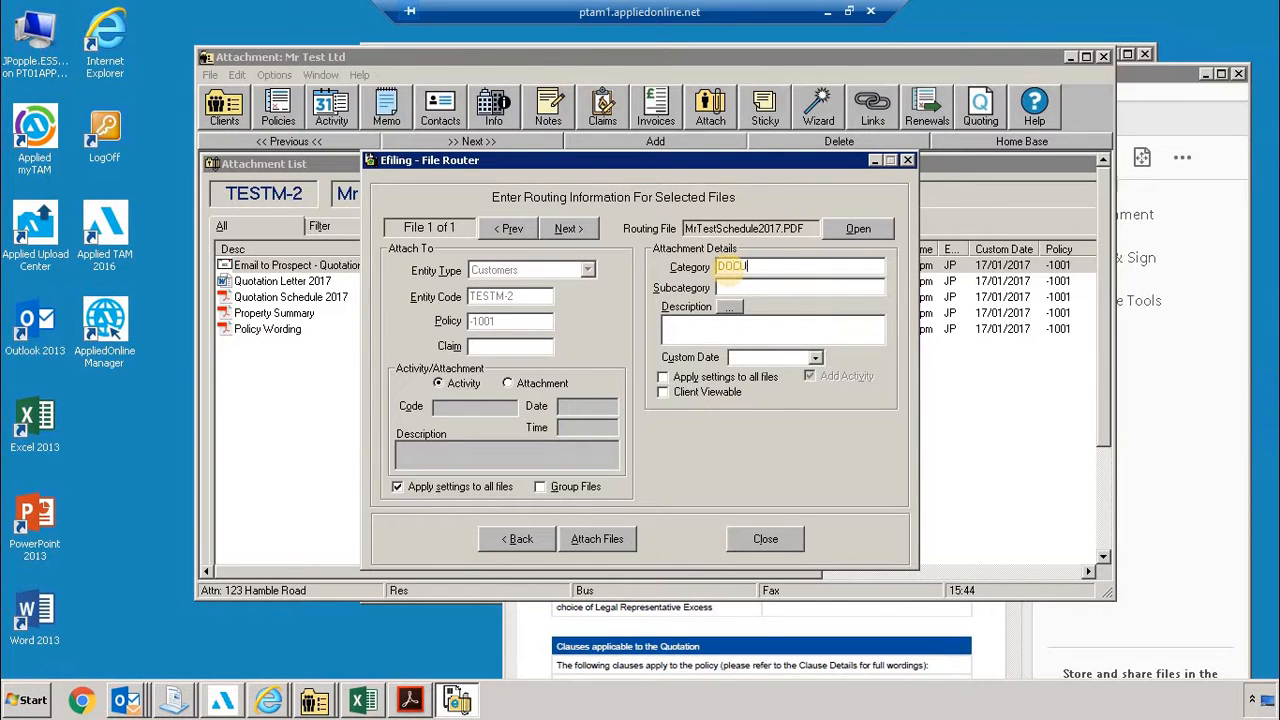
pyautogui.press('Tab')
pyautogui.write('DOCUMENT')
pyautogui.press('Tab')
pyautogui.press('Tab')
pyautogui.write('Schedule 2')
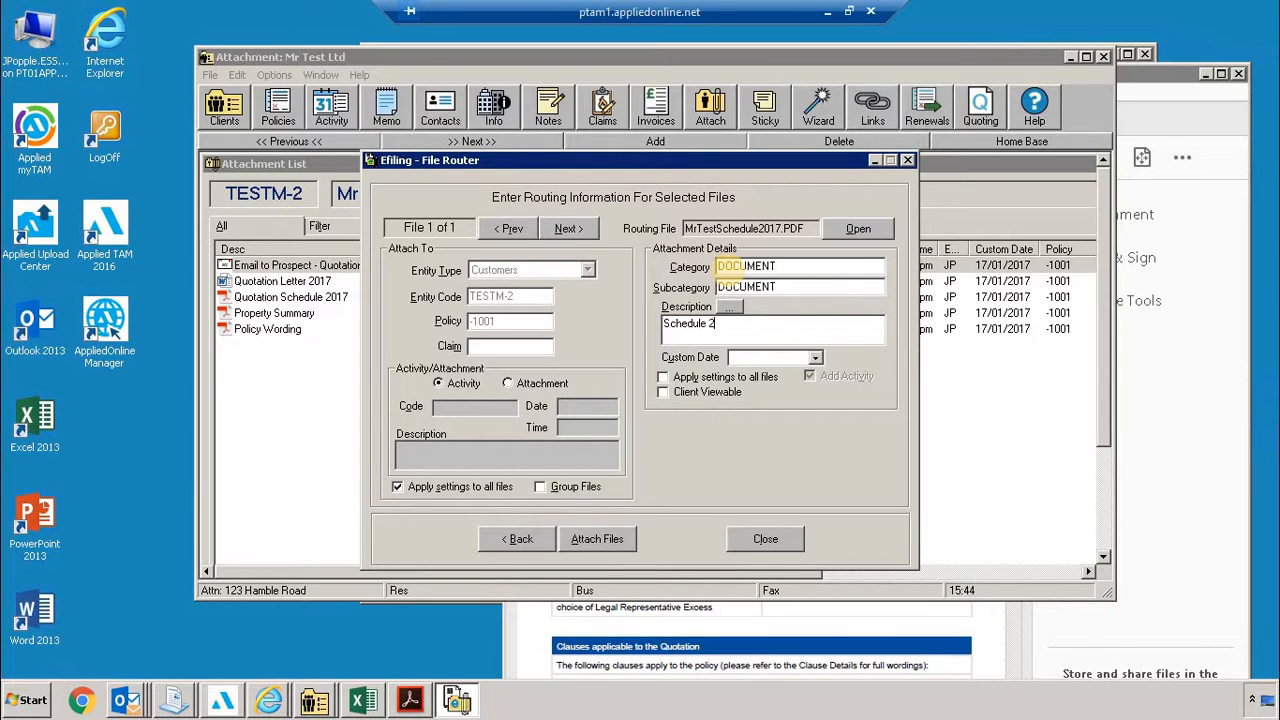
pyautogui.write('017')
# - Attach the file, add its File Attached activity with Open set to No, and close the file router
pyautogui.click(609, 537)
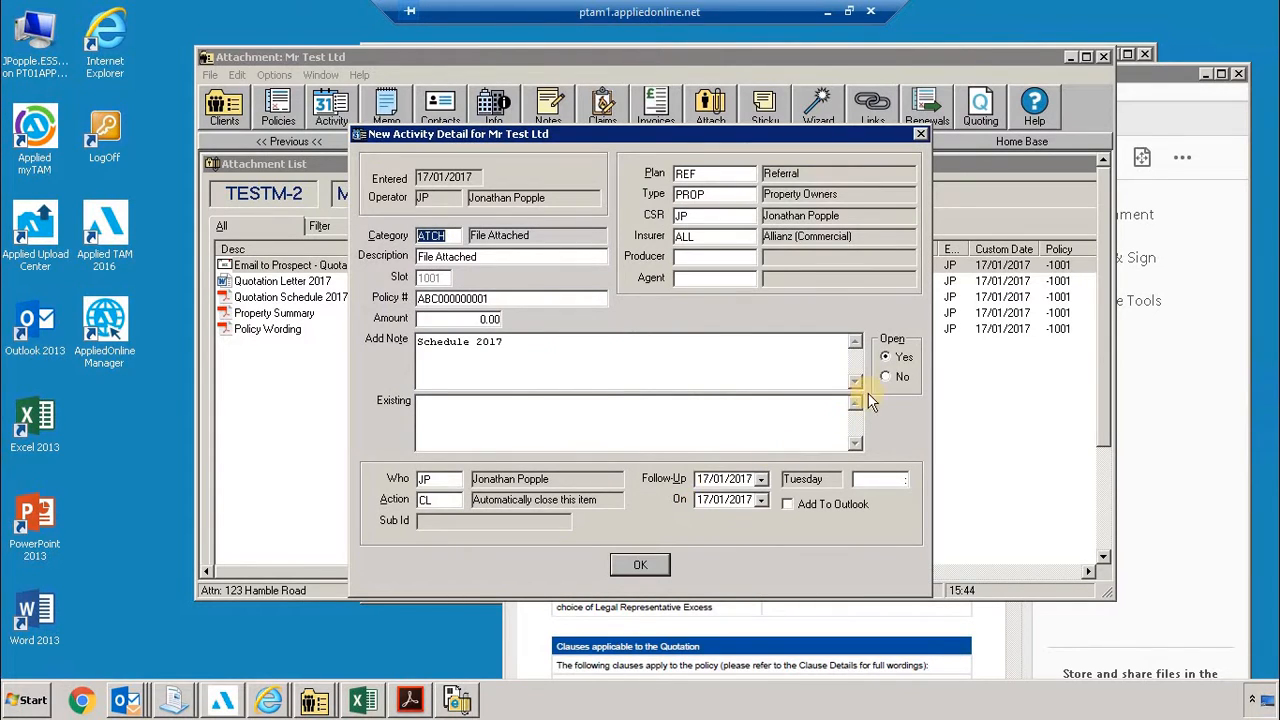
pyautogui.click(893, 378)
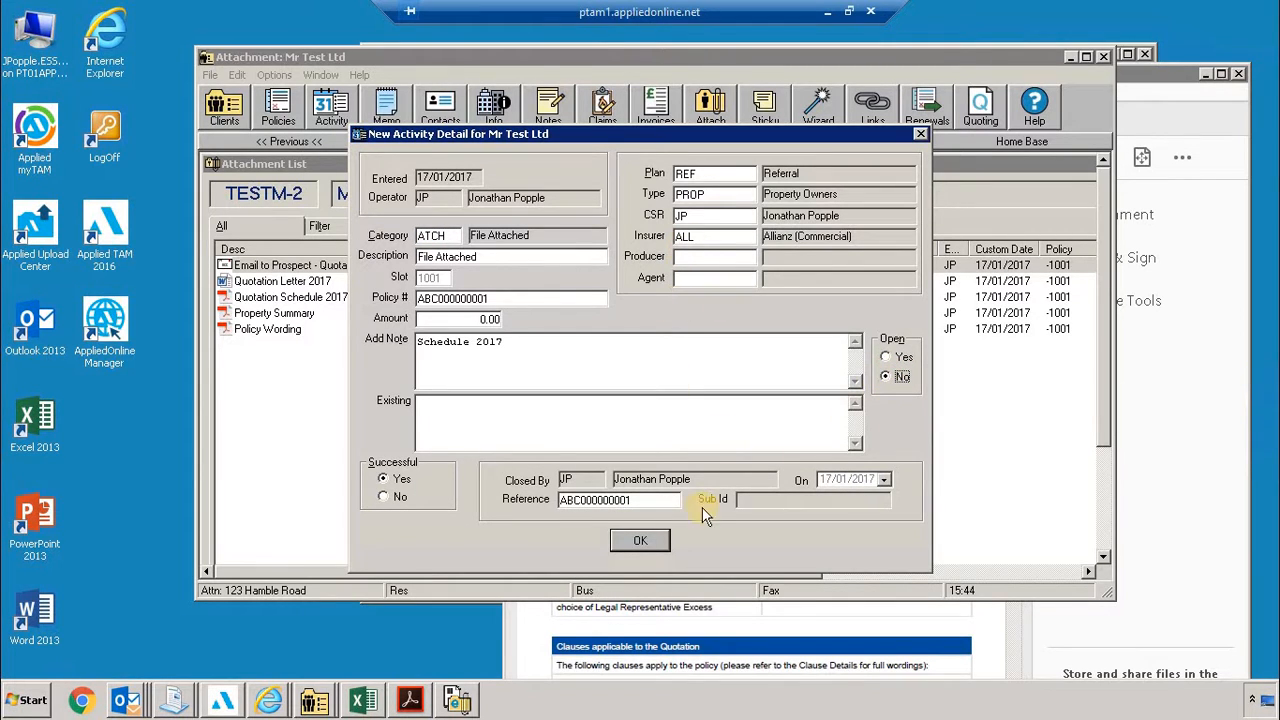
pyautogui.click(643, 544)
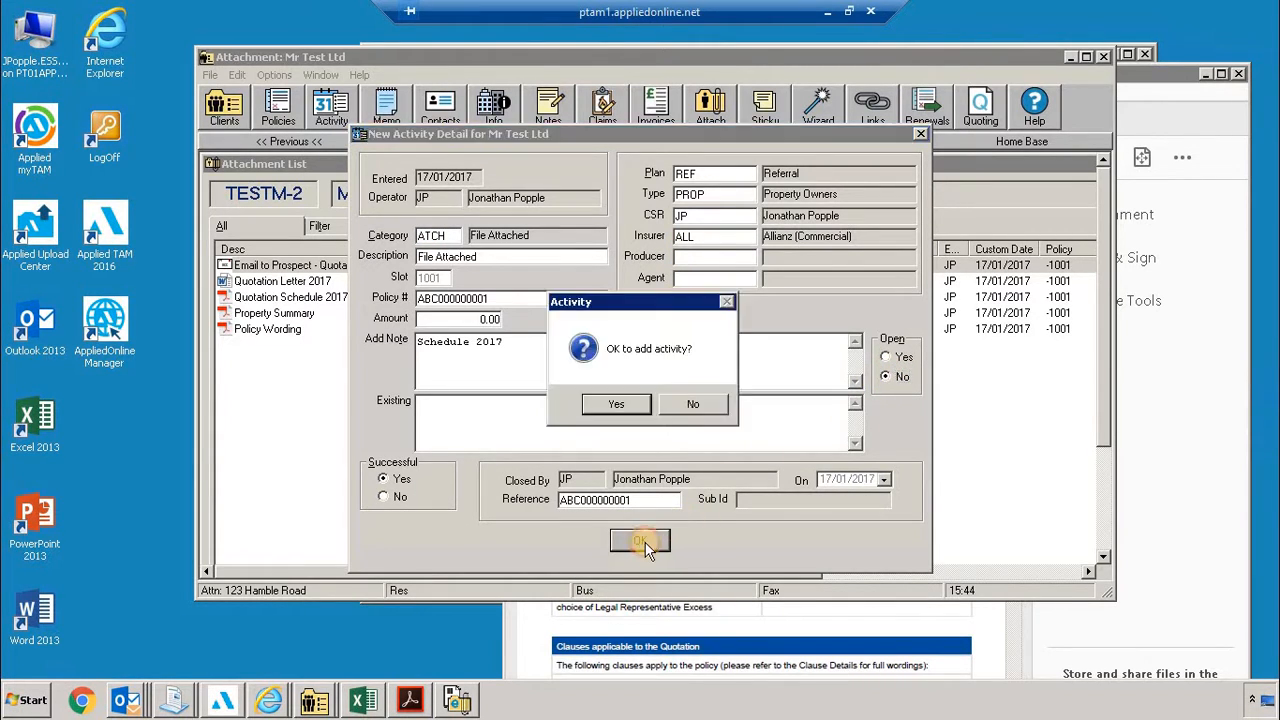
pyautogui.click(630, 405)
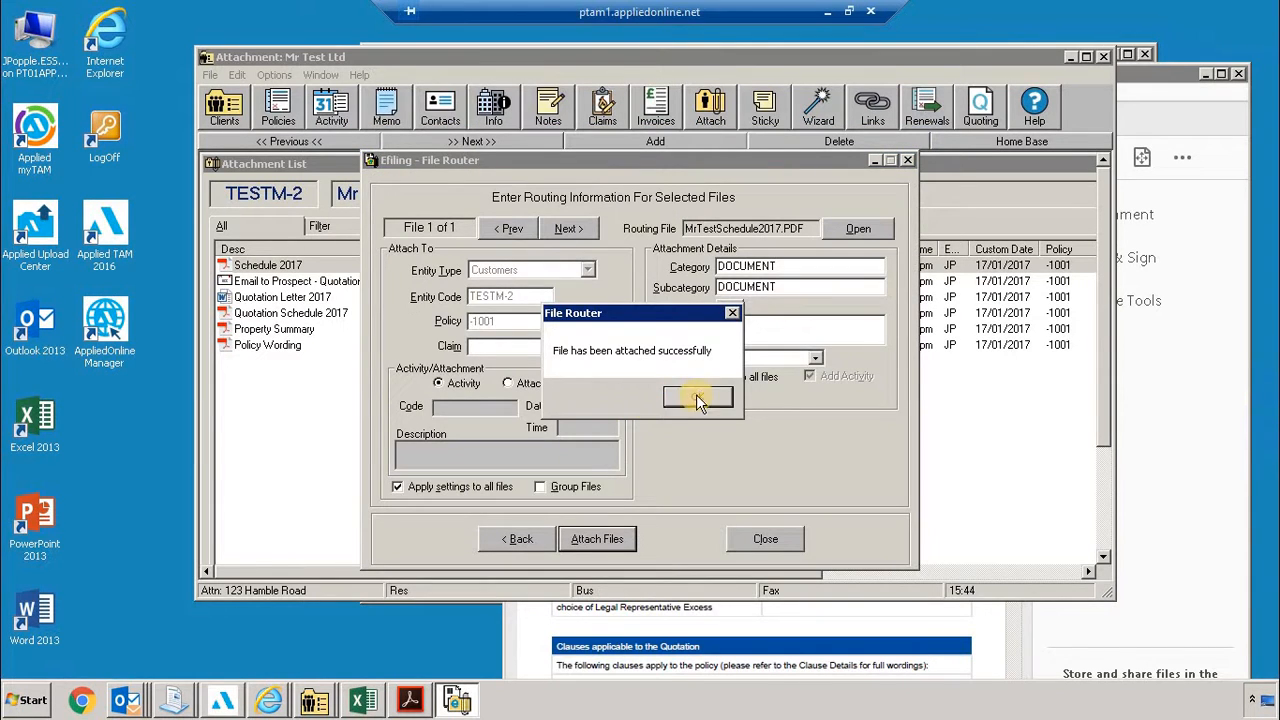
pyautogui.click(696, 396)
pyautogui.click(757, 530)
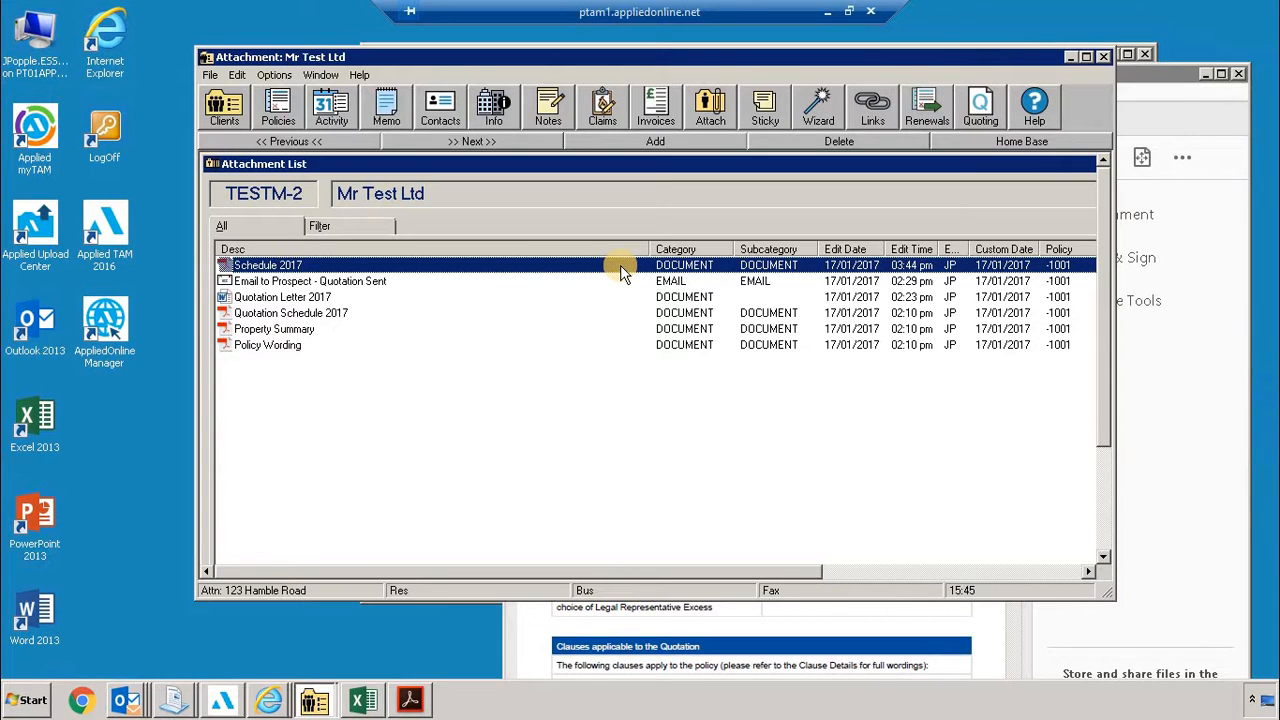
# - Start a new general transaction for the client's property owners policy from the invoices list
pyautogui.click(655, 108)
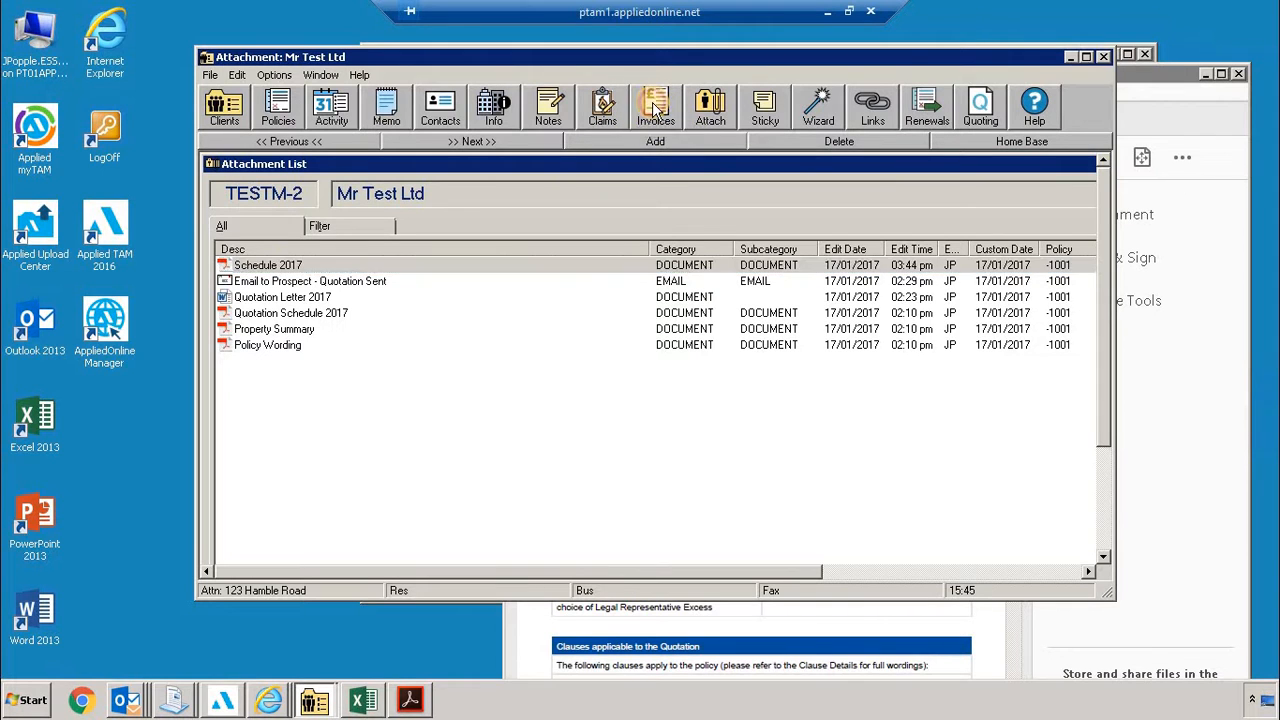
pyautogui.moveTo(682, 59); pyautogui.dragTo(665, 62)
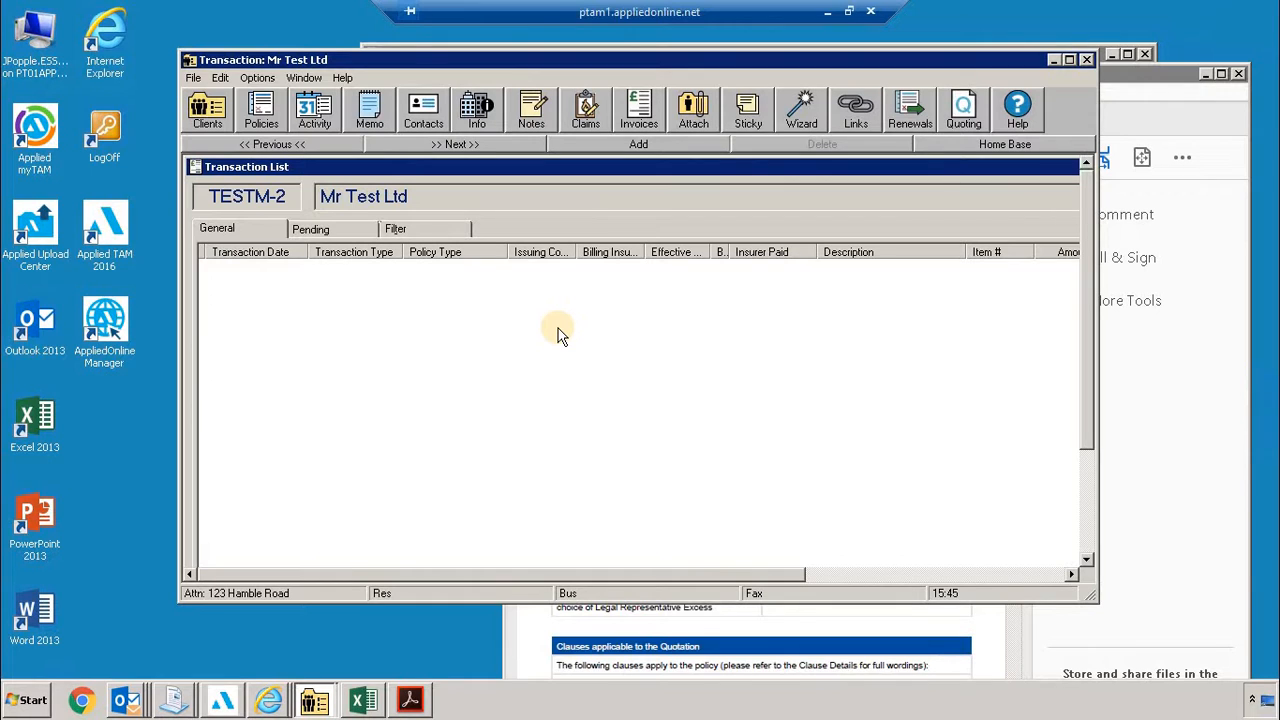
pyautogui.click(655, 145)
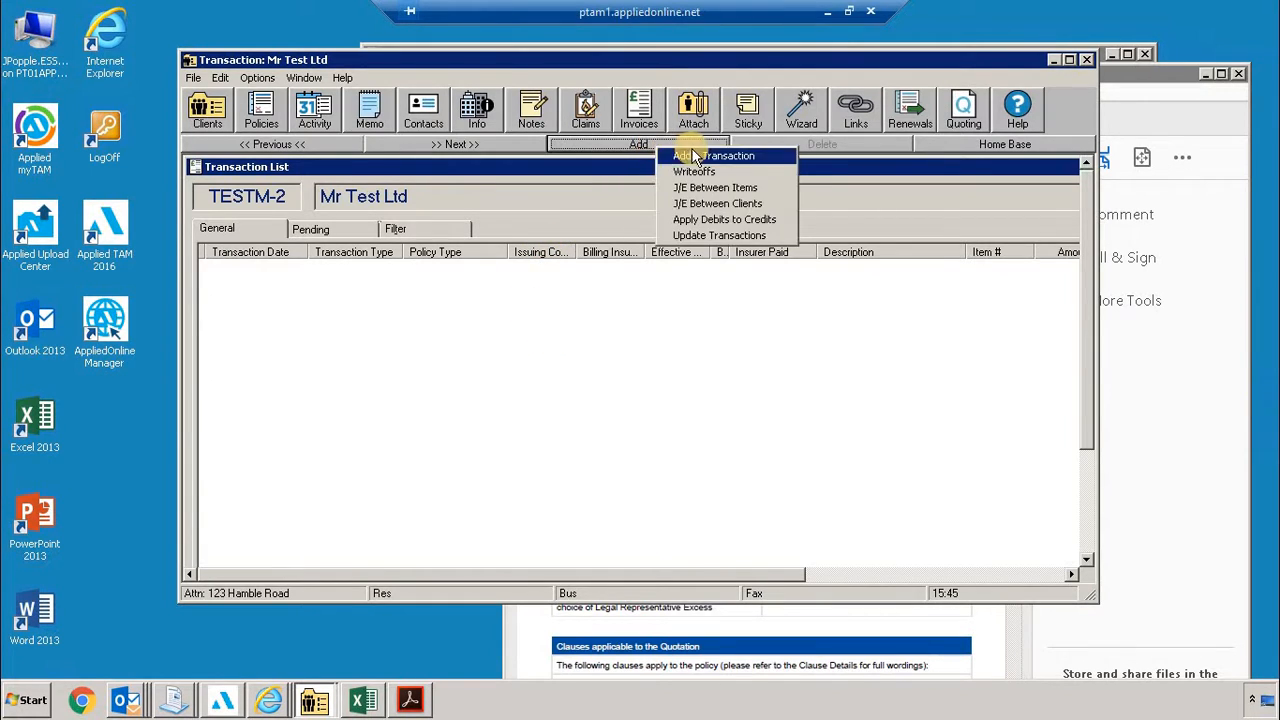
pyautogui.click(693, 156)
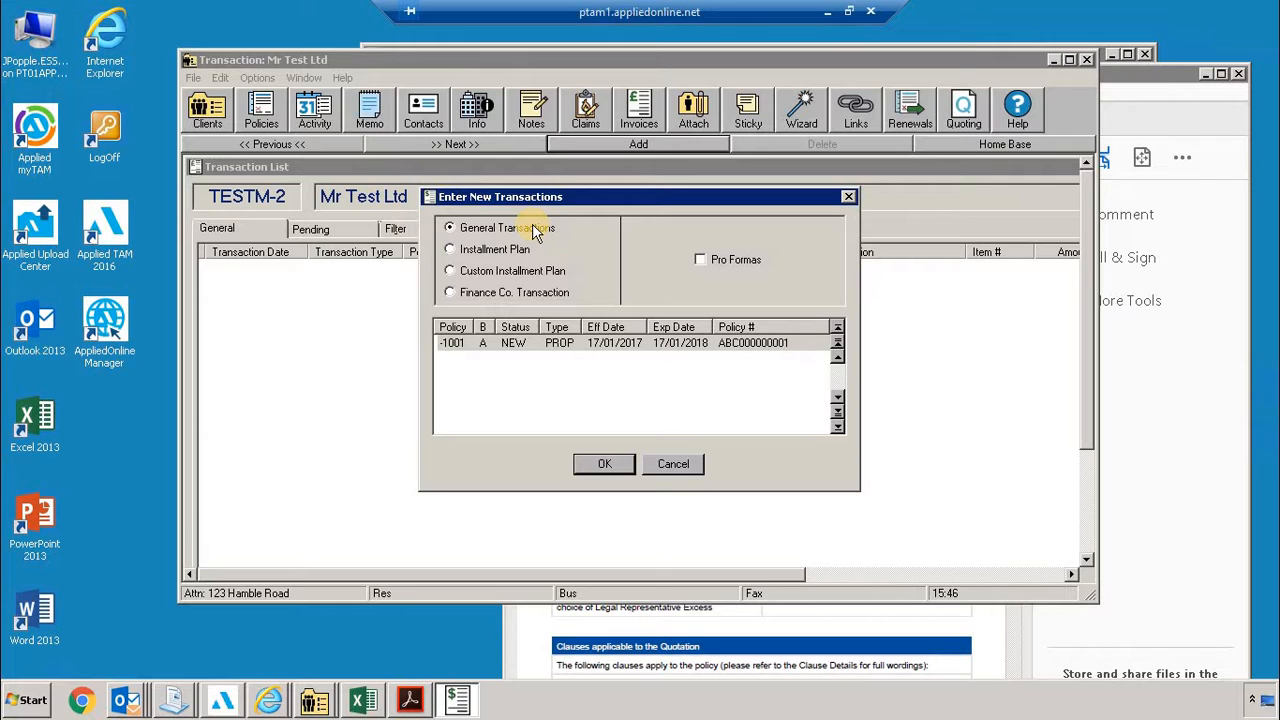
pyautogui.click(608, 464)
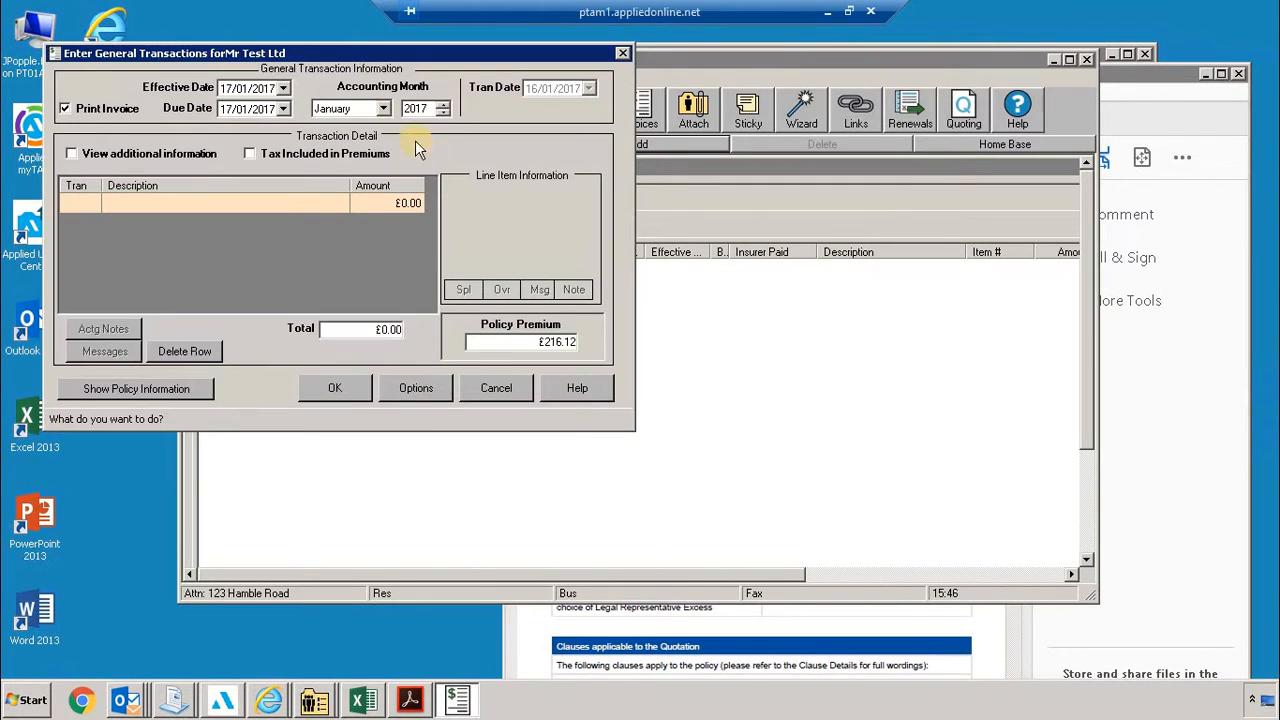
pyautogui.click(346, 50)
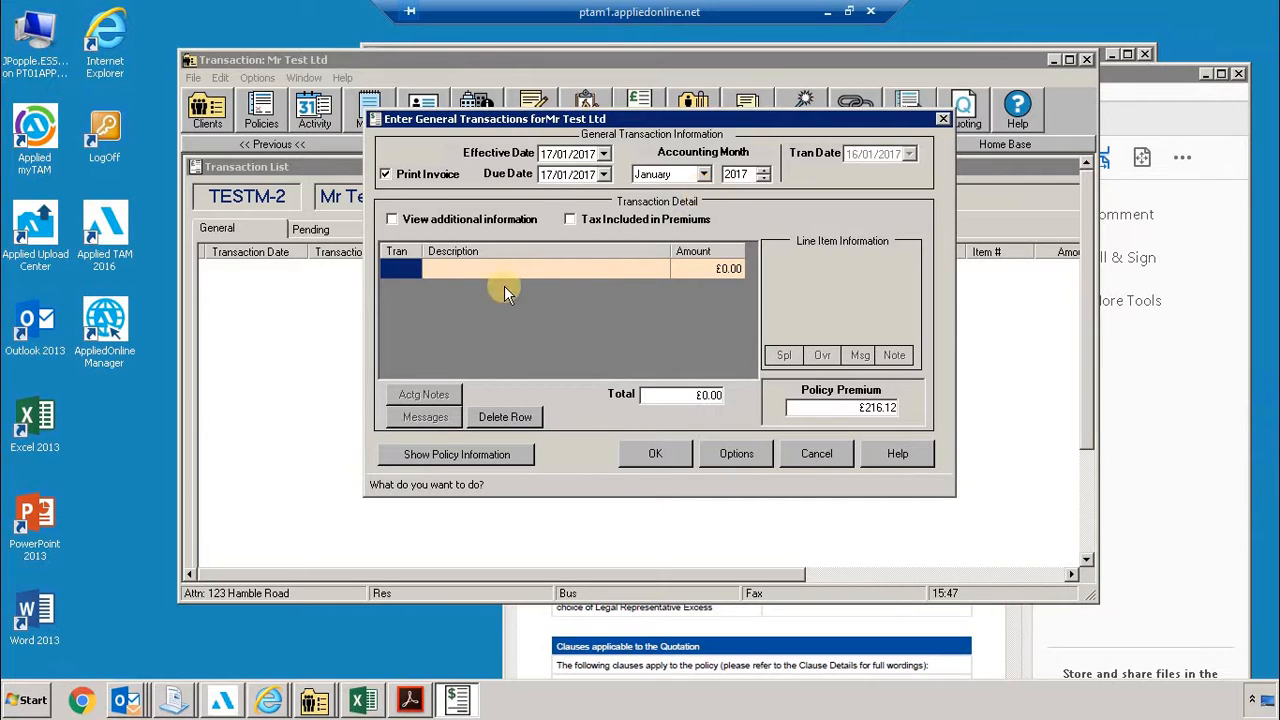
pyautogui.click(407, 271)
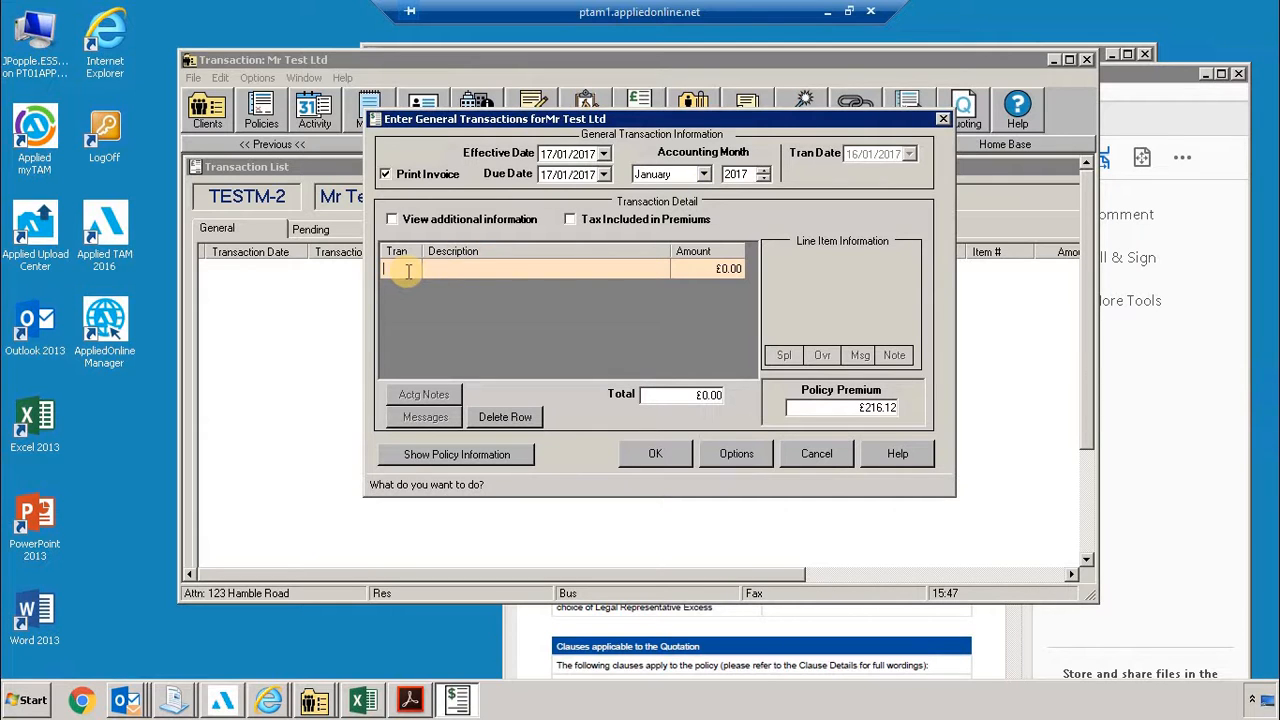
pyautogui.click(407, 271)
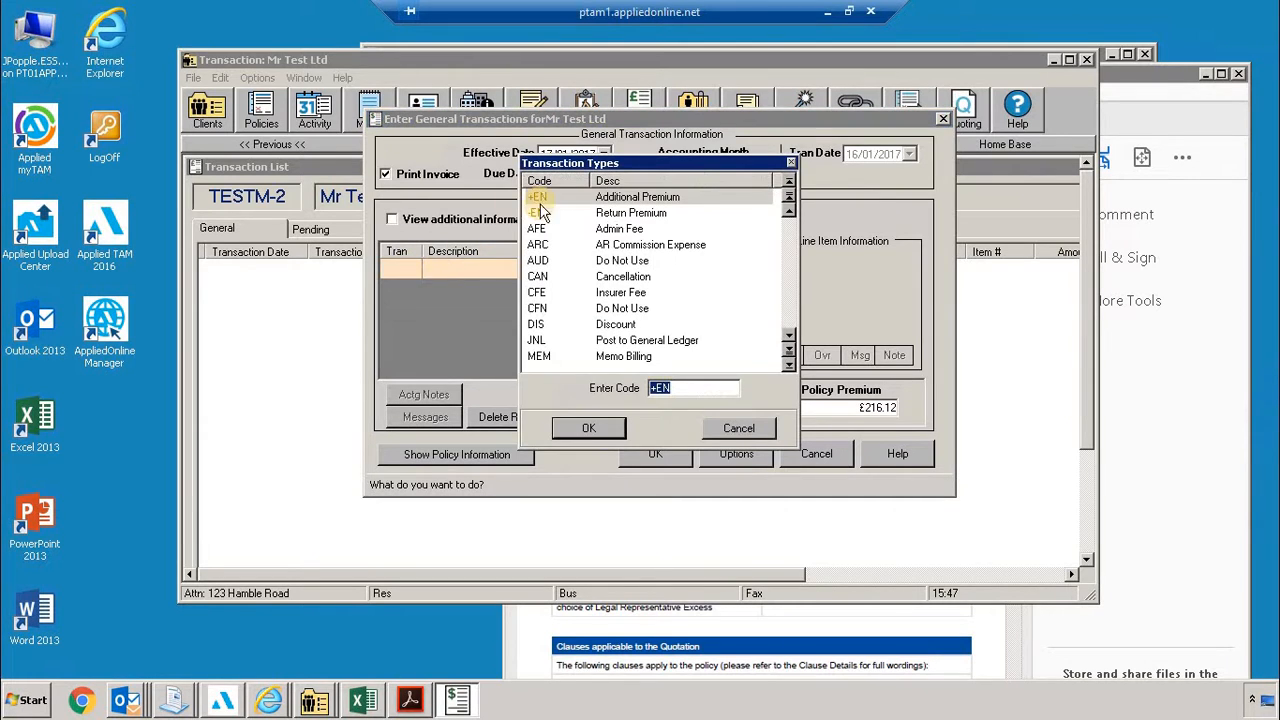
pyautogui.click(740, 427)
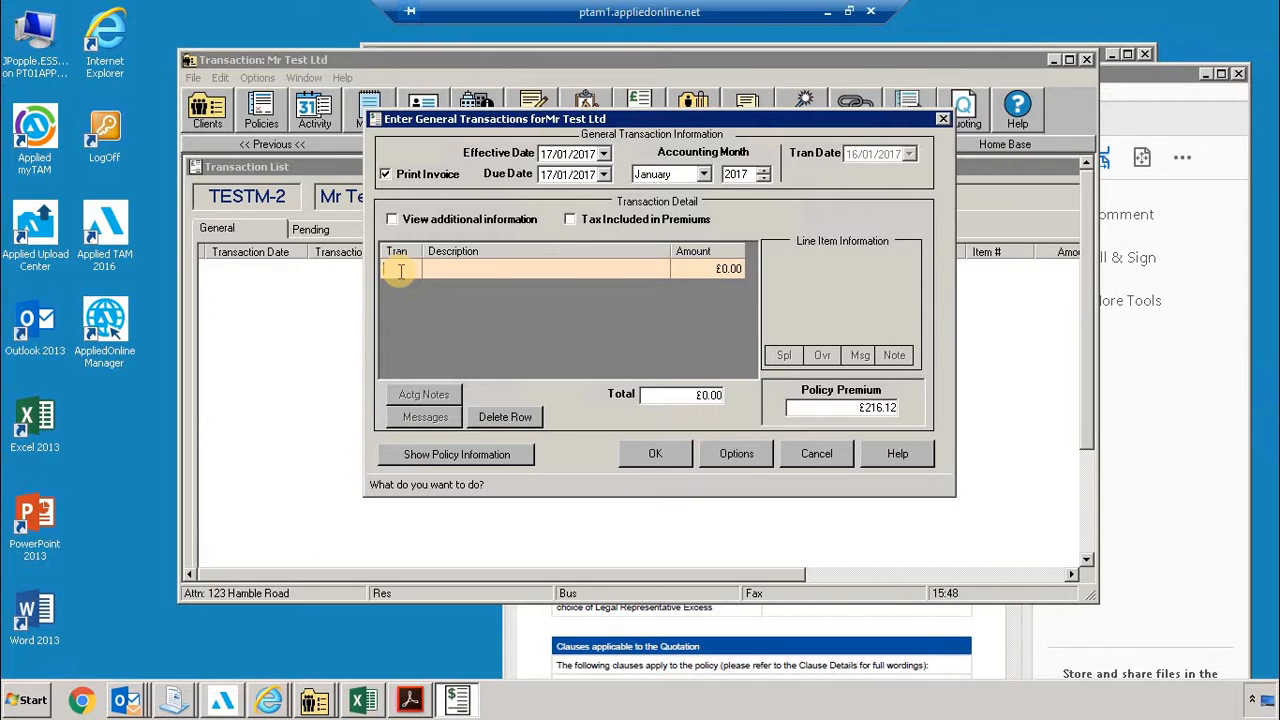
# - Add a NEW (New Business) transaction line, accepting the policy premium as its amount
pyautogui.write('NEW')
pyautogui.press('Tab')
pyautogui.press('Tab')
pyautogui.press('Tab')
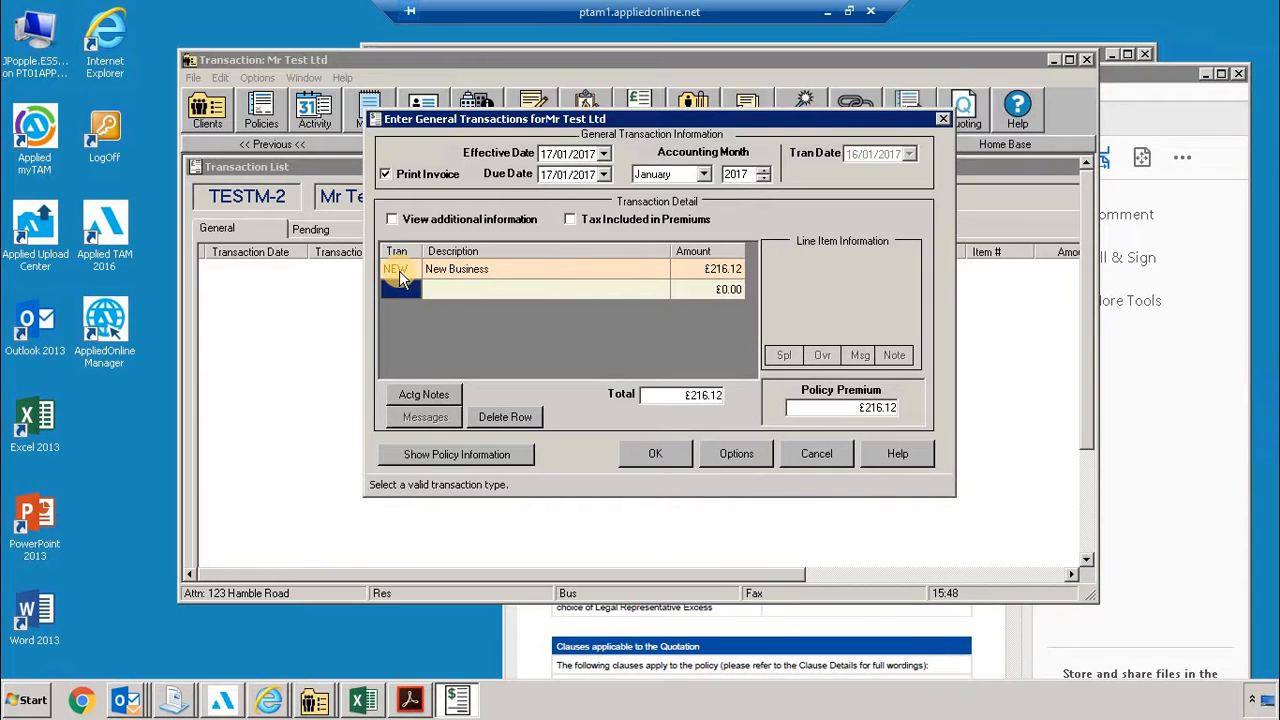
# - Add an AFE (Admin Fee) transaction line with an amount of 25.00
pyautogui.write('AFE')
pyautogui.press('Tab')
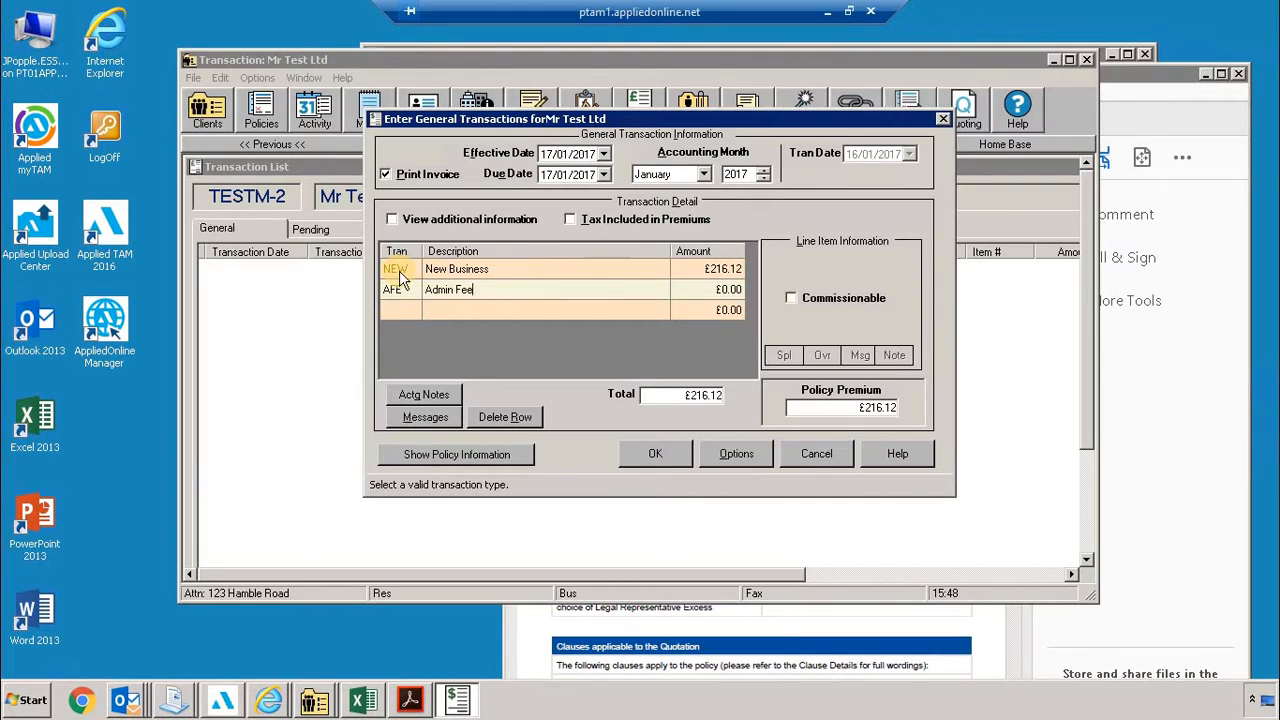
pyautogui.press('Tab')
pyautogui.write('25.00')
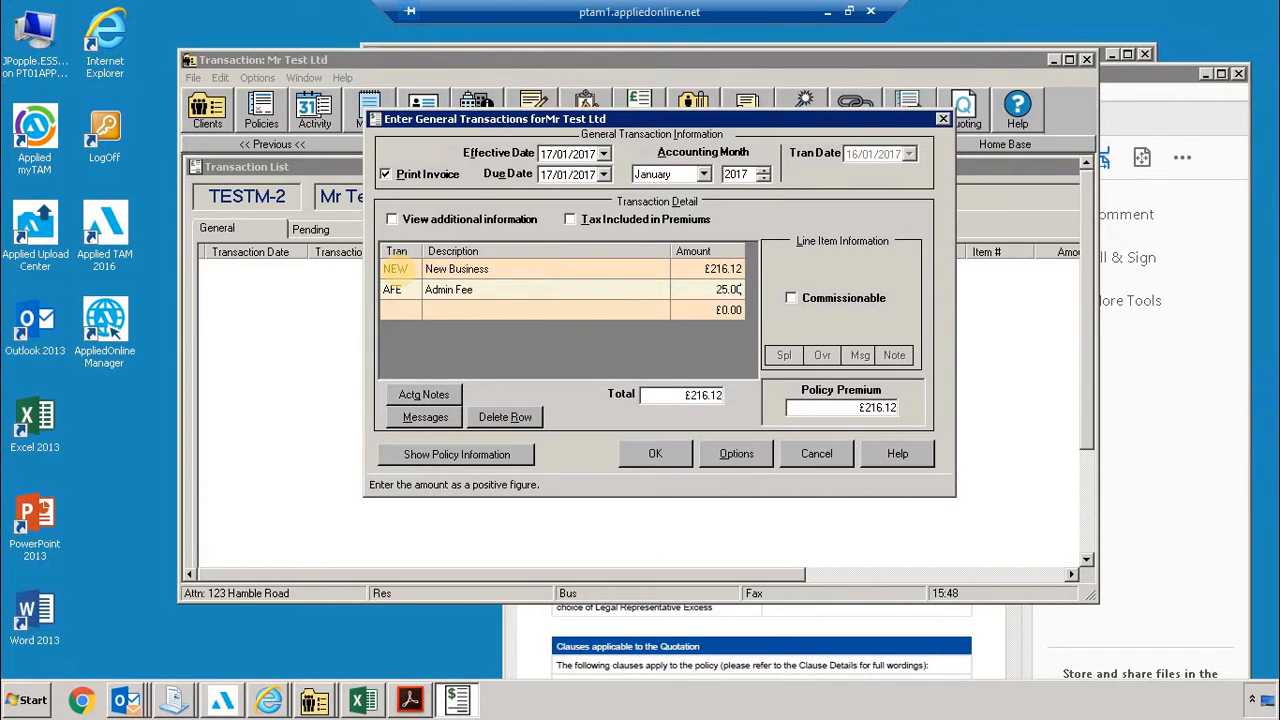
# - Finish the Admin Fee line and submit the general transactions, agreeing to add them
pyautogui.press('Tab')
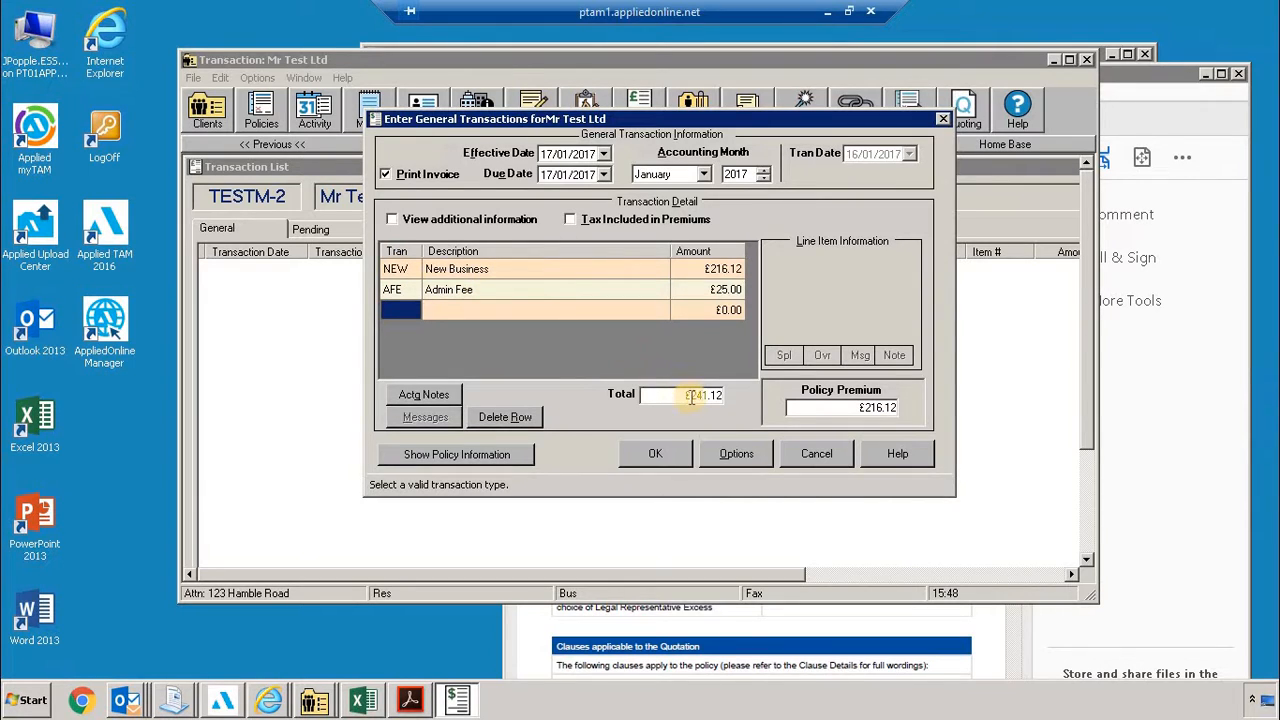
pyautogui.click(664, 454)
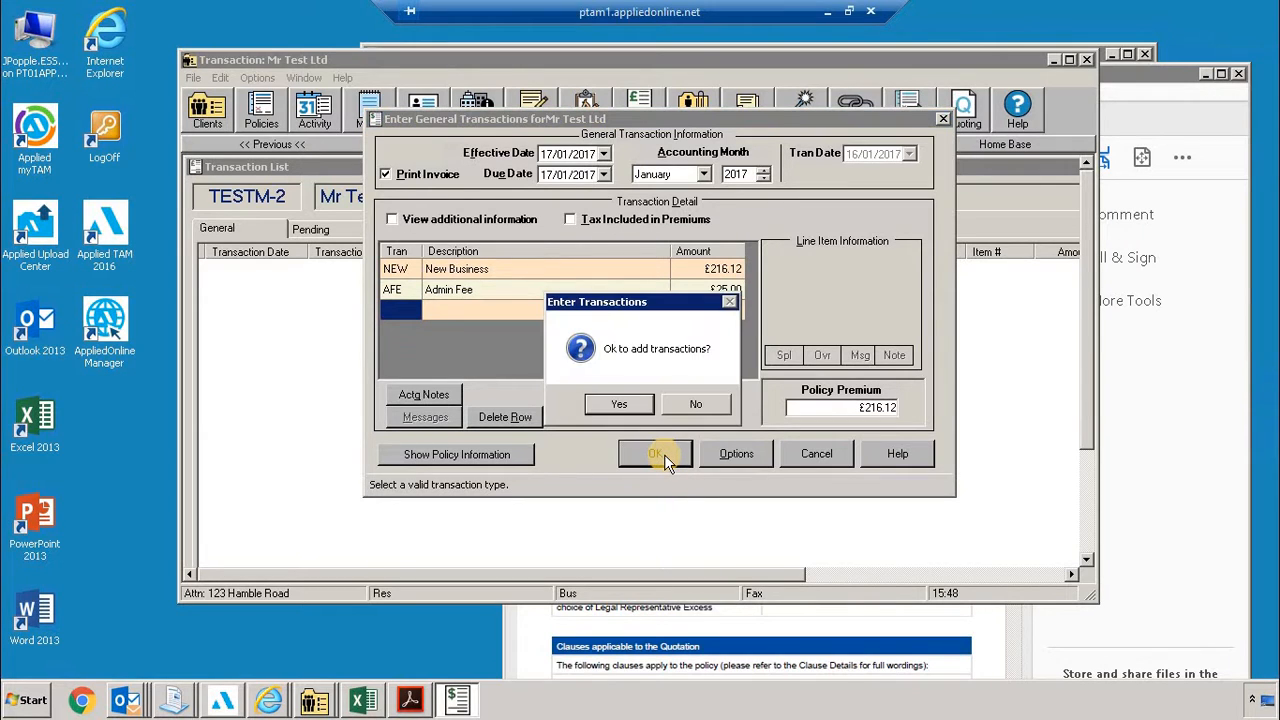
pyautogui.click(621, 404)
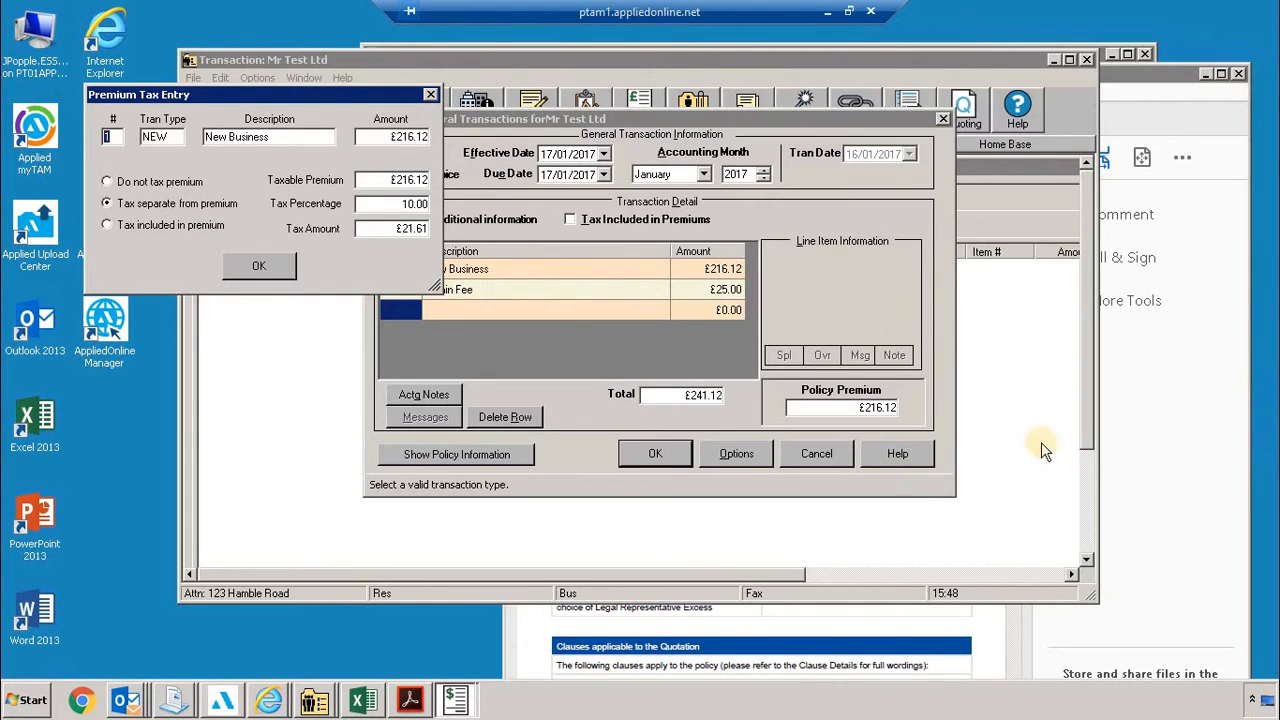
# - Check the schedule's premium breakdown and record the New Business line's tax as included in premium
pyautogui.click(1133, 428)
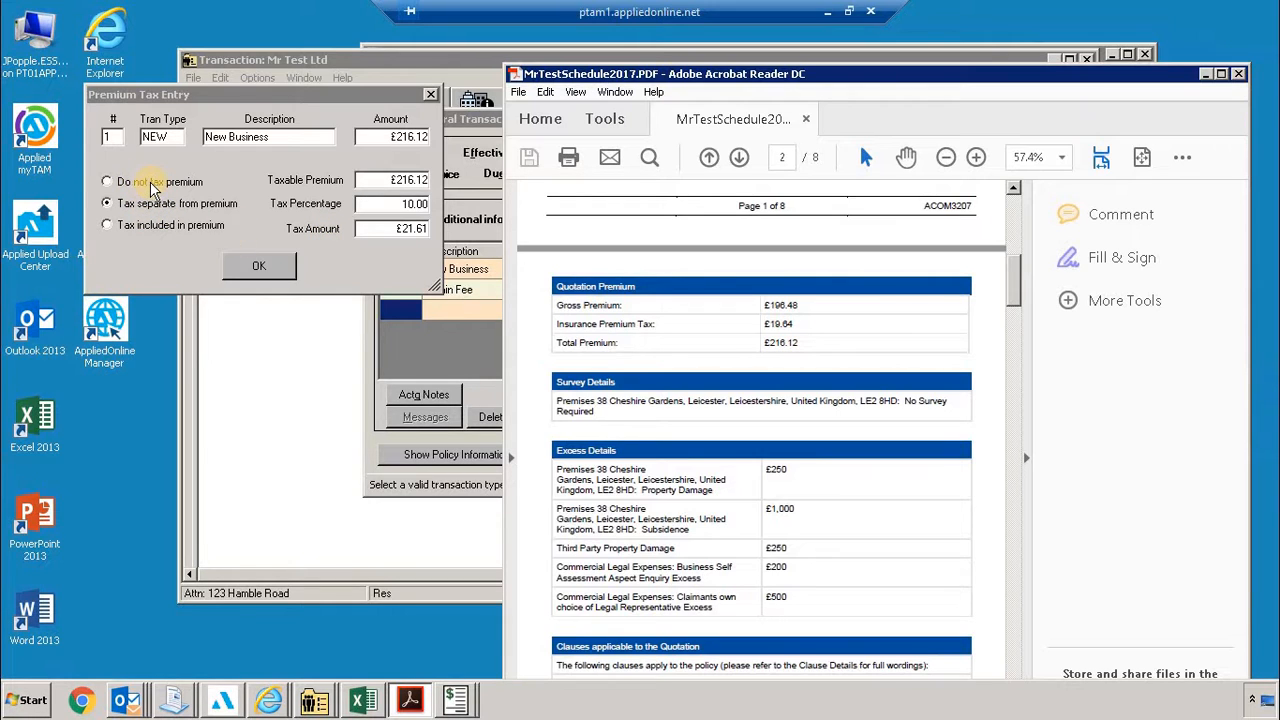
pyautogui.click(168, 236)
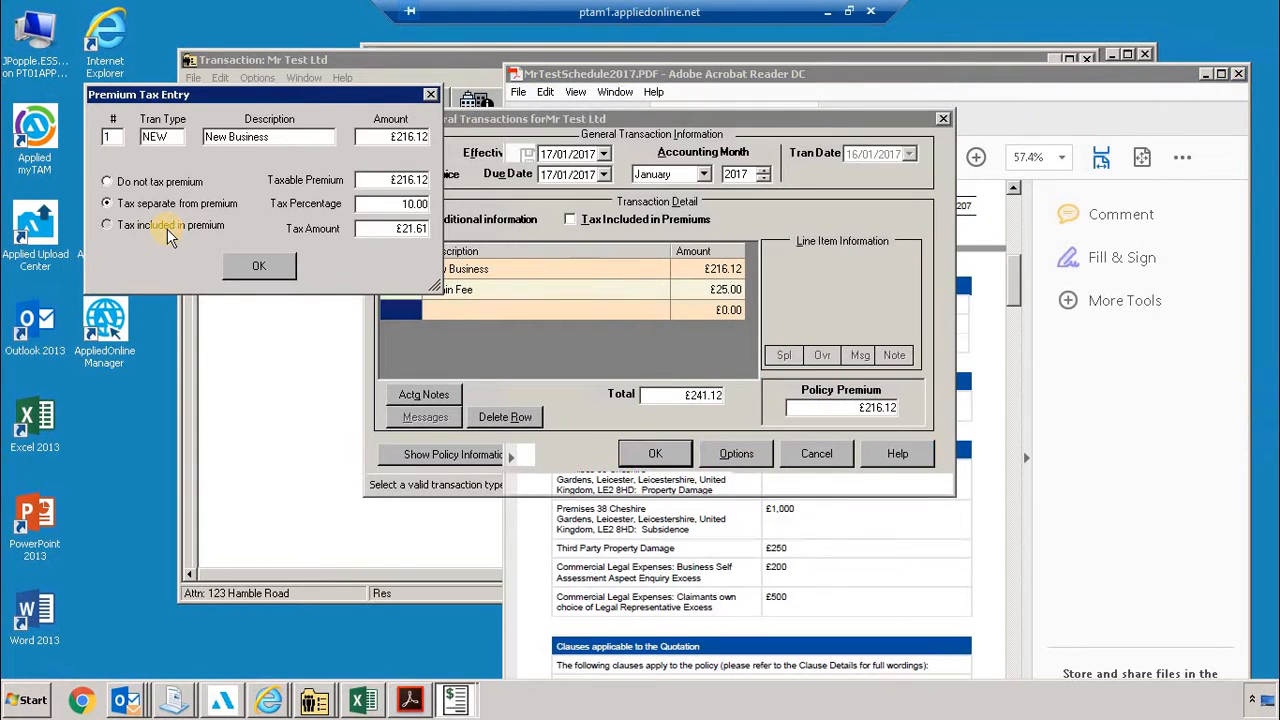
pyautogui.click(164, 235)
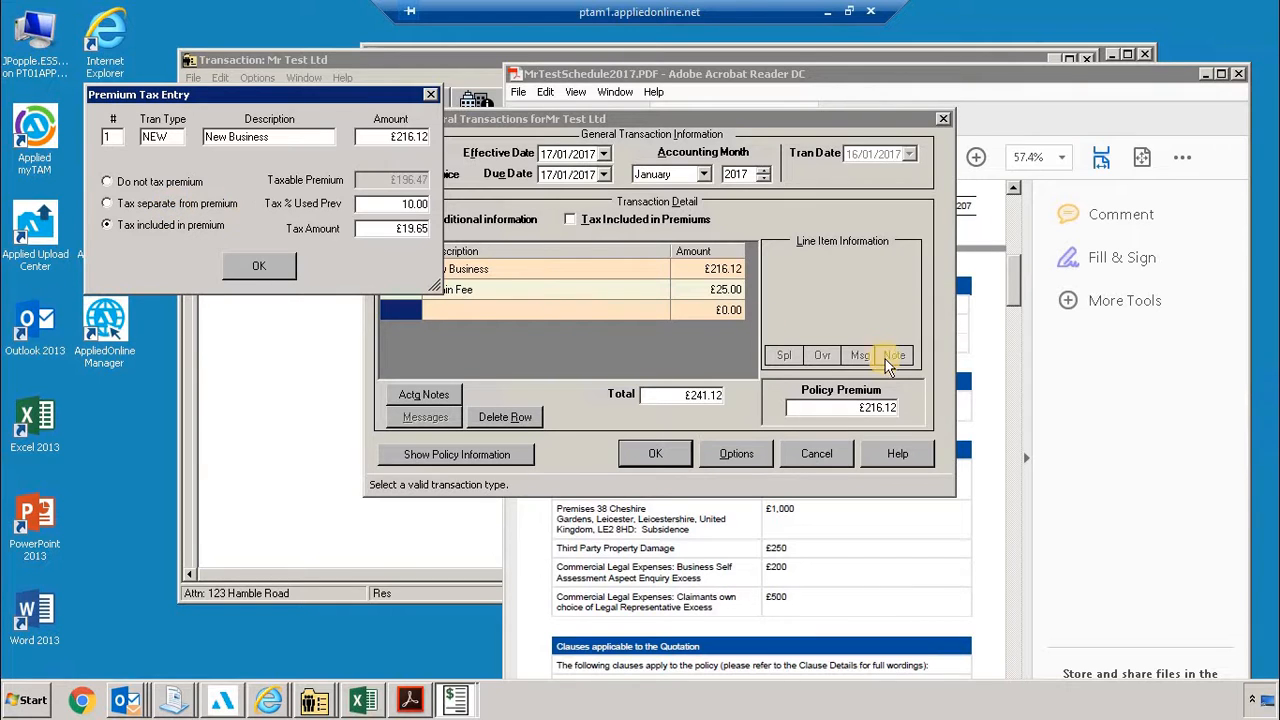
pyautogui.click(1040, 410)
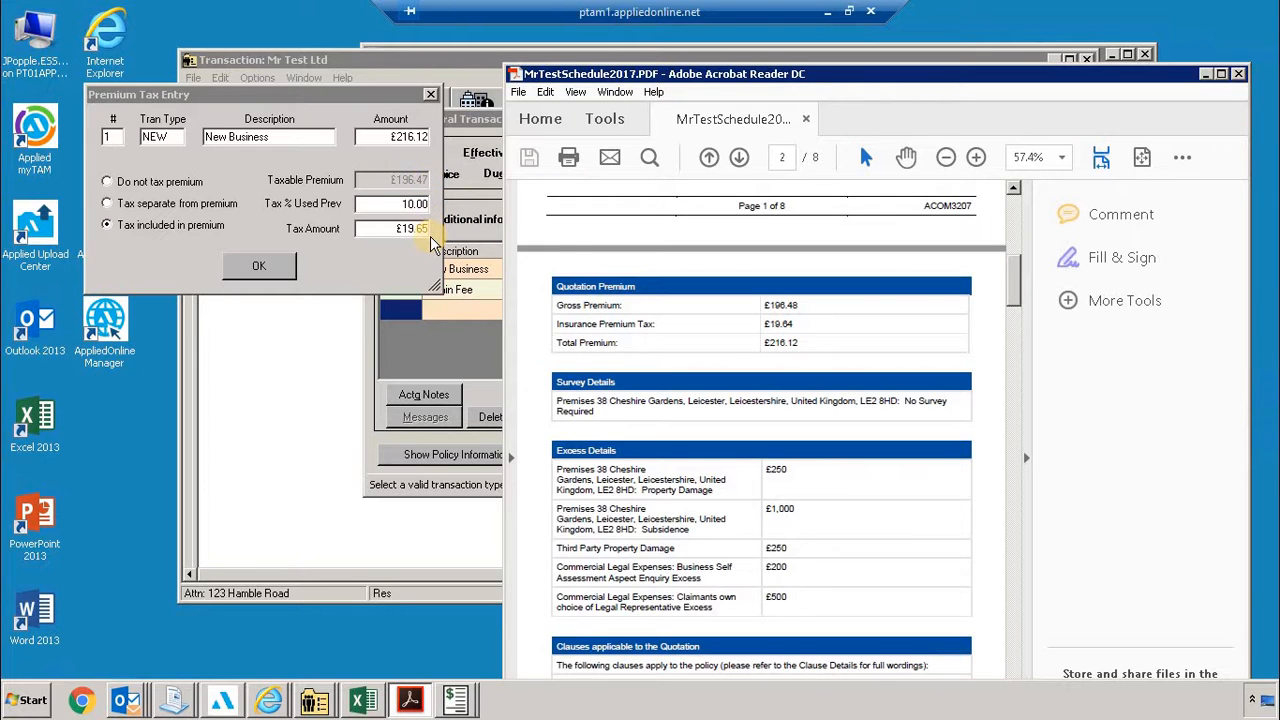
pyautogui.click(283, 270)
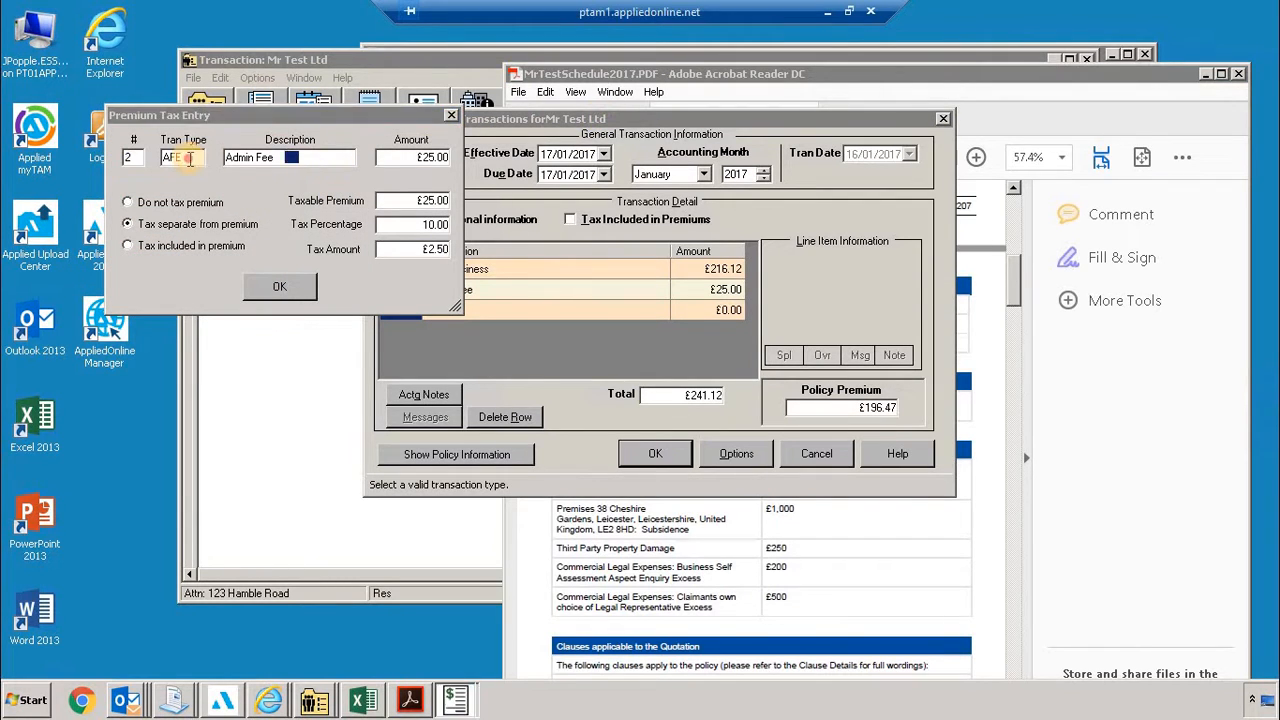
# - Set the Admin Fee line to Do not tax premium and accept the tax entry
pyautogui.press('Tab')
pyautogui.press('Tab')
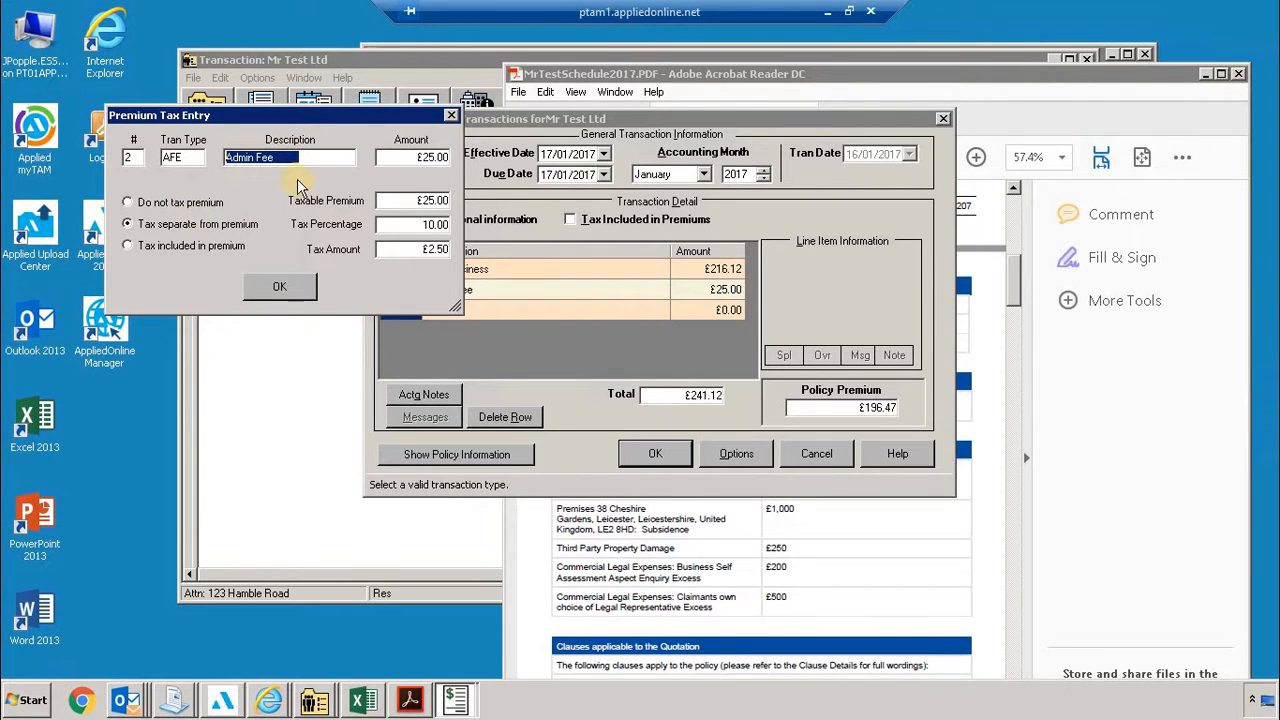
pyautogui.click(194, 208)
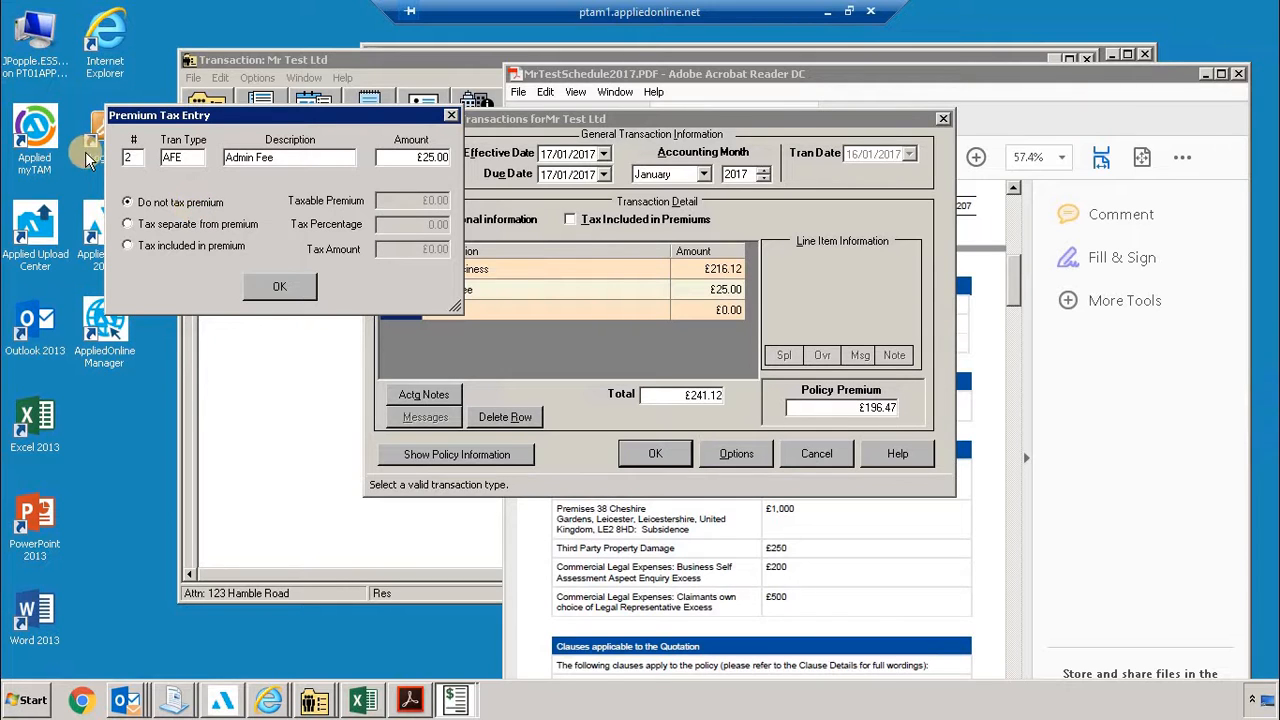
pyautogui.click(277, 292)
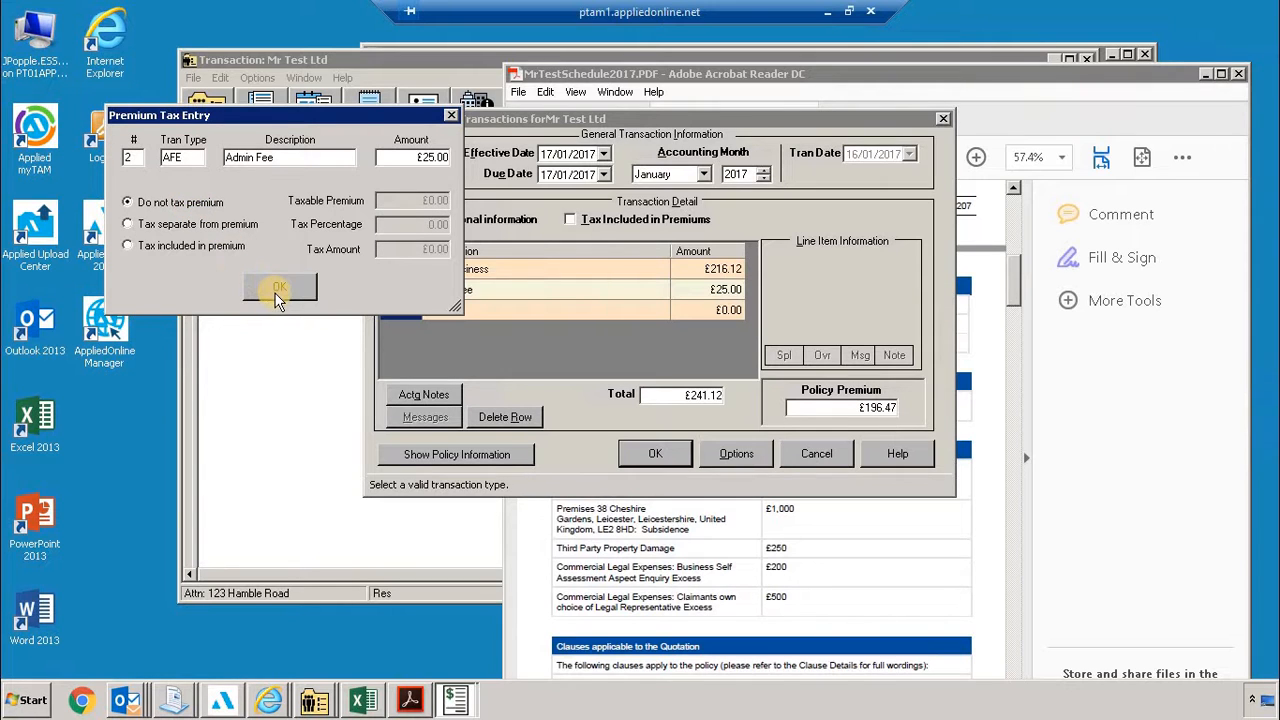
pyautogui.click(279, 290)
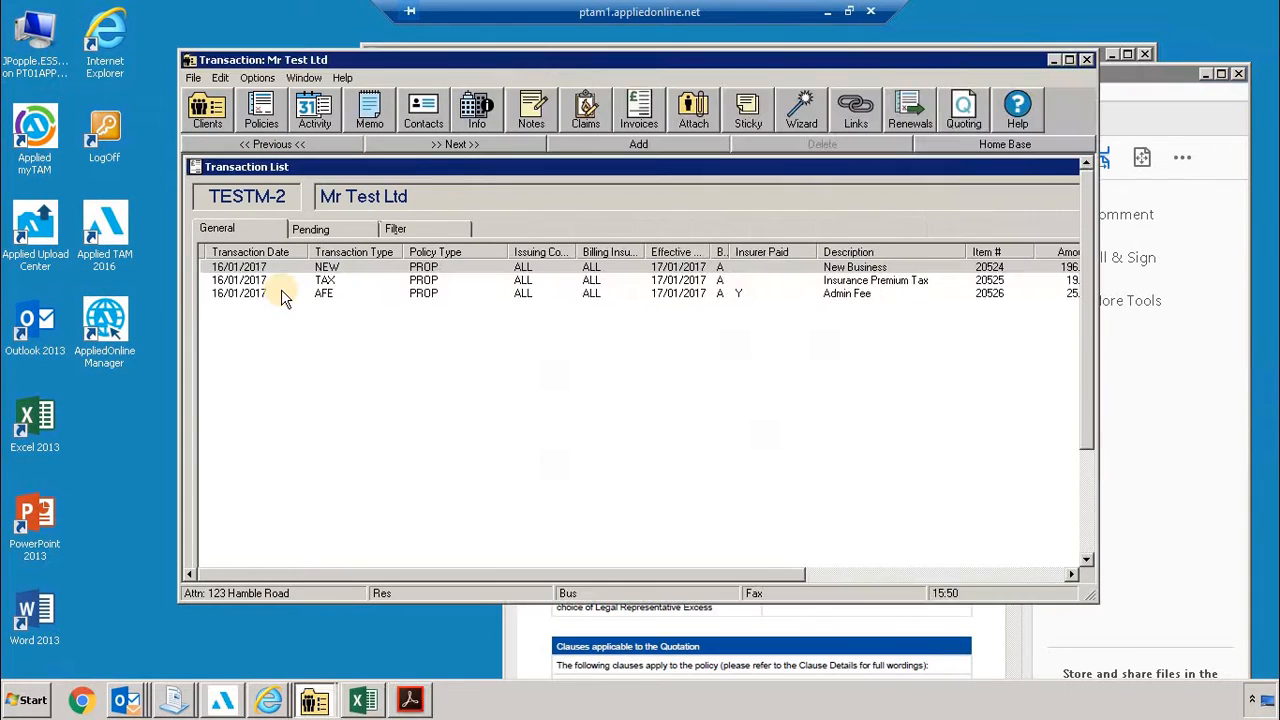
# - Examine the New Business, tax and Admin Fee entries in the enlarged transaction list, including the insurer paid flags, item numbers and balances
pyautogui.click(1069, 60)
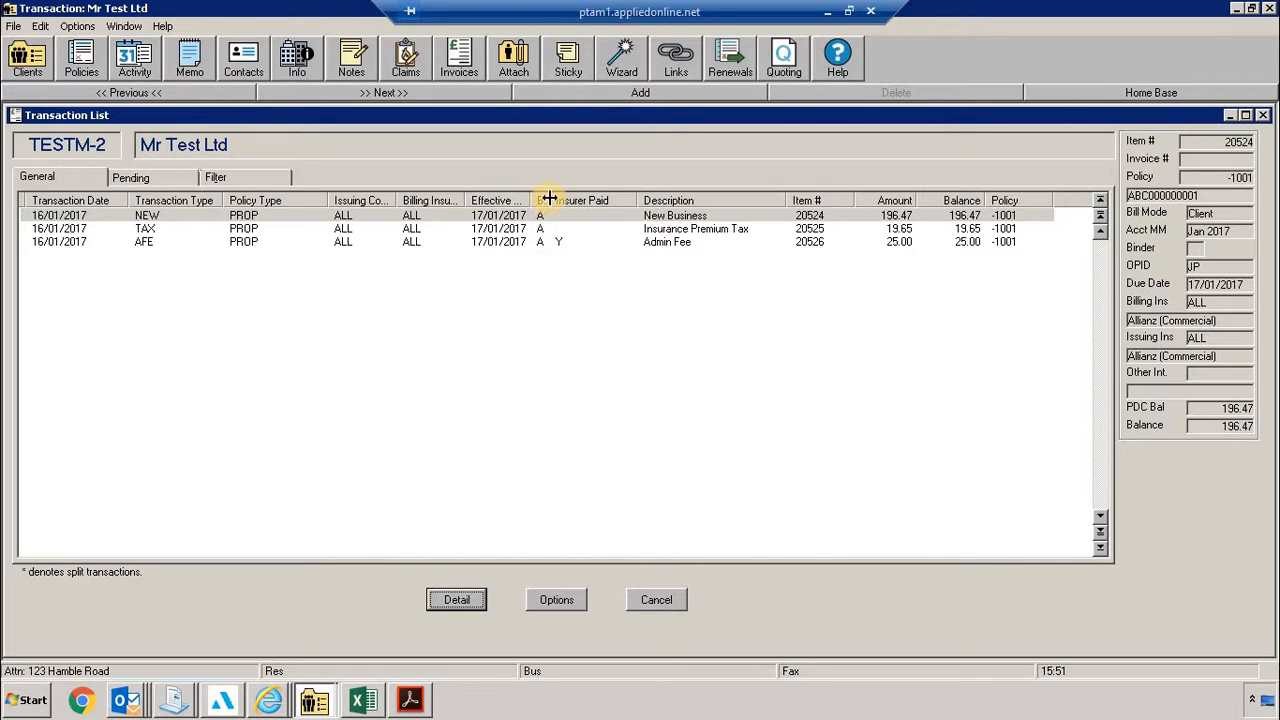
pyautogui.moveTo(552, 200); pyautogui.dragTo(605, 200)
pyautogui.moveTo(565, 200); pyautogui.dragTo(556, 200)
pyautogui.click(568, 221)
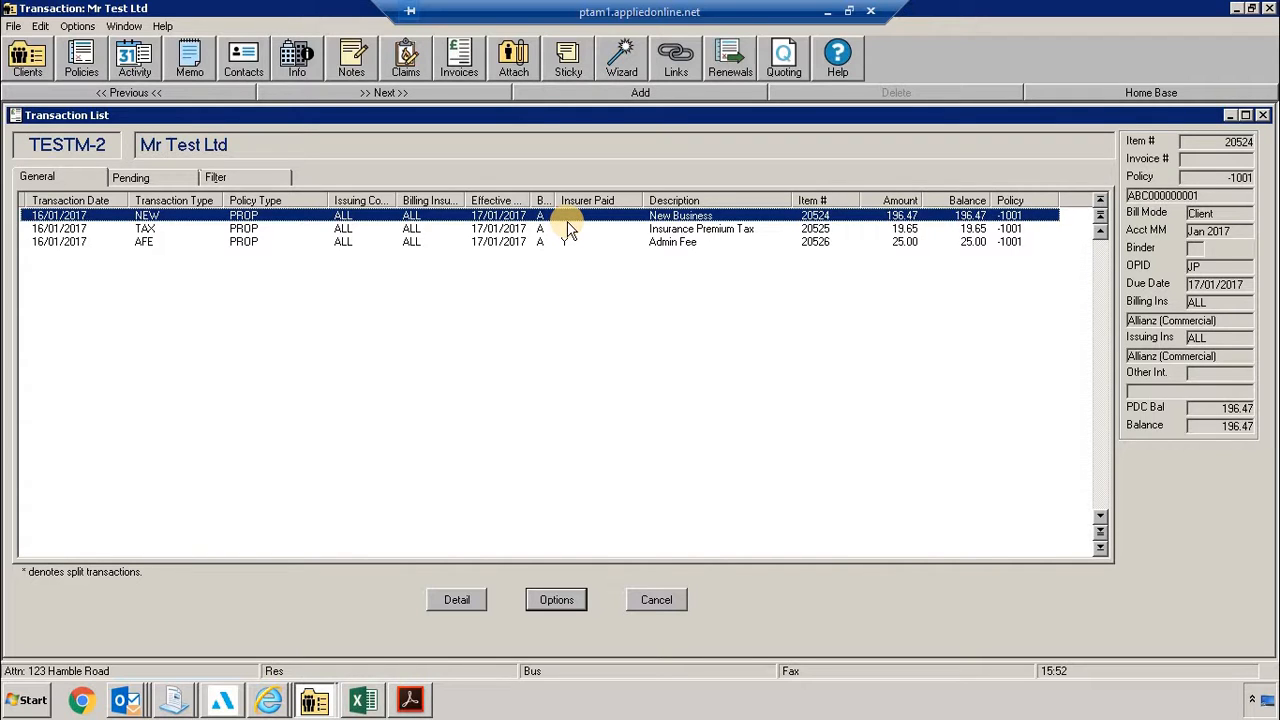
pyautogui.click(834, 228)
pyautogui.click(834, 241)
pyautogui.click(830, 216)
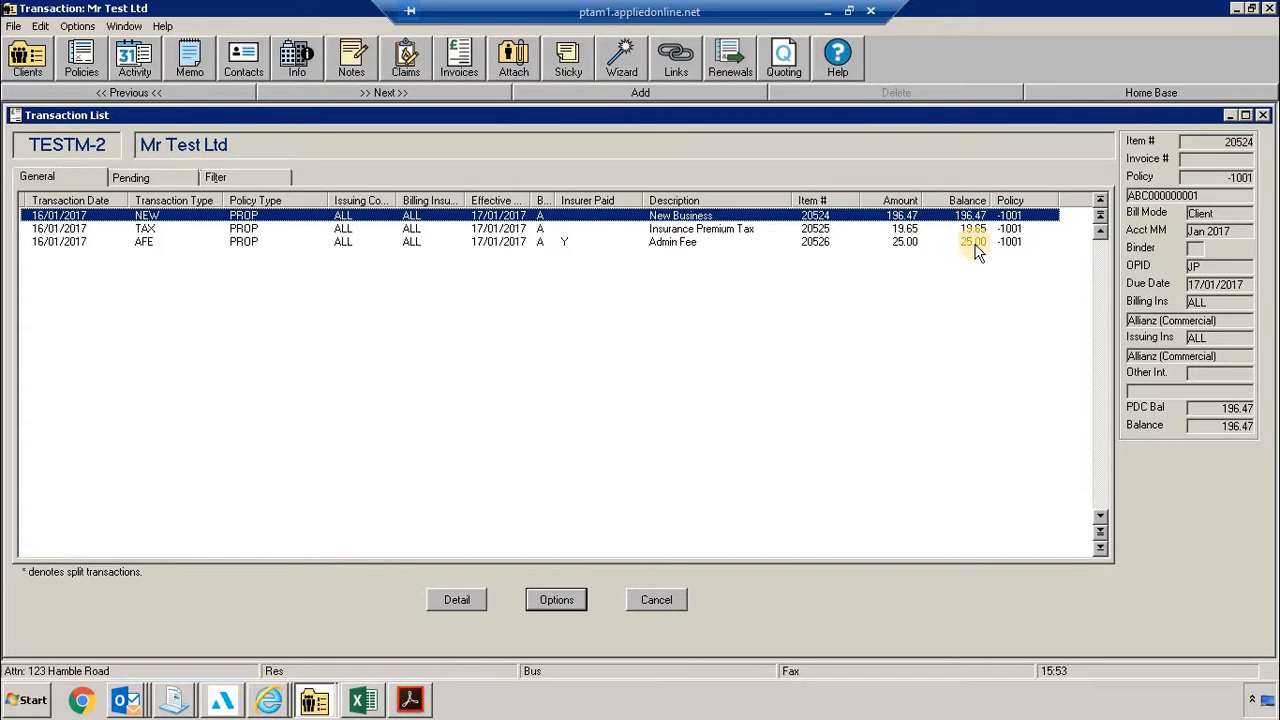
pyautogui.click(1251, 8)
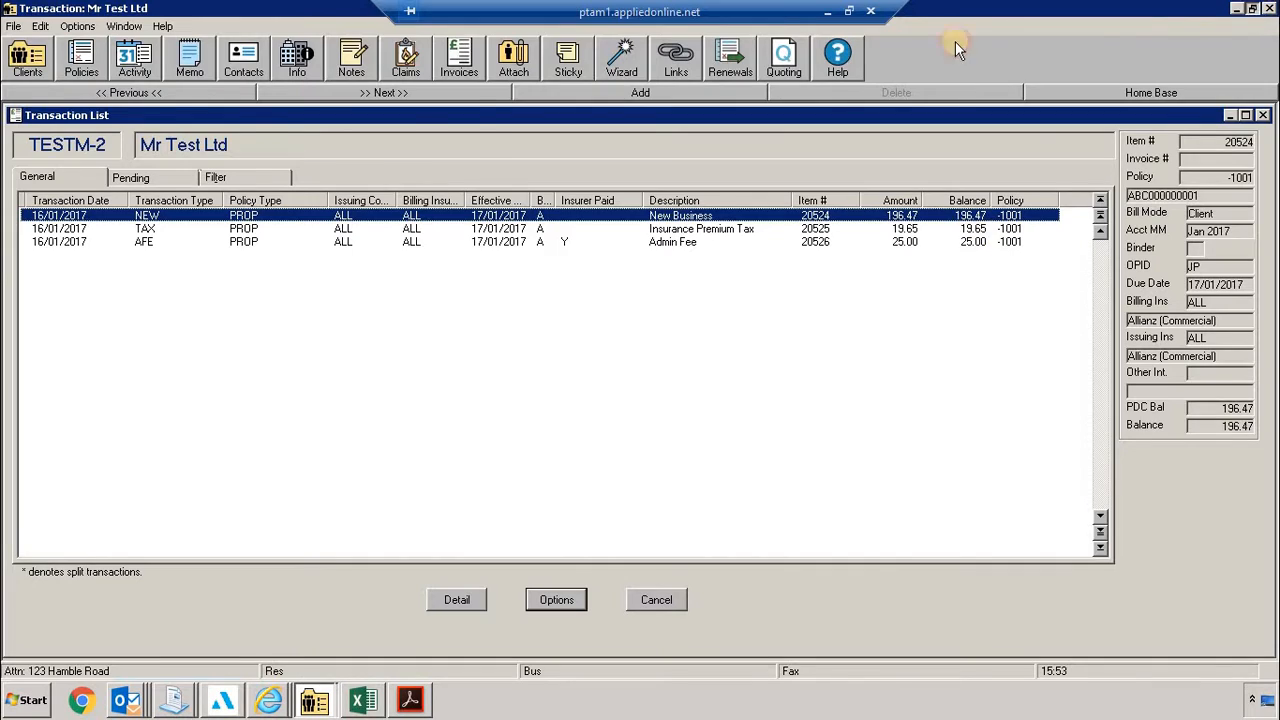
# - Create a letter attachment for the selected PROP policy from the ERS Invoice Template in the Essential Risk Solutions folder
pyautogui.click(693, 108)
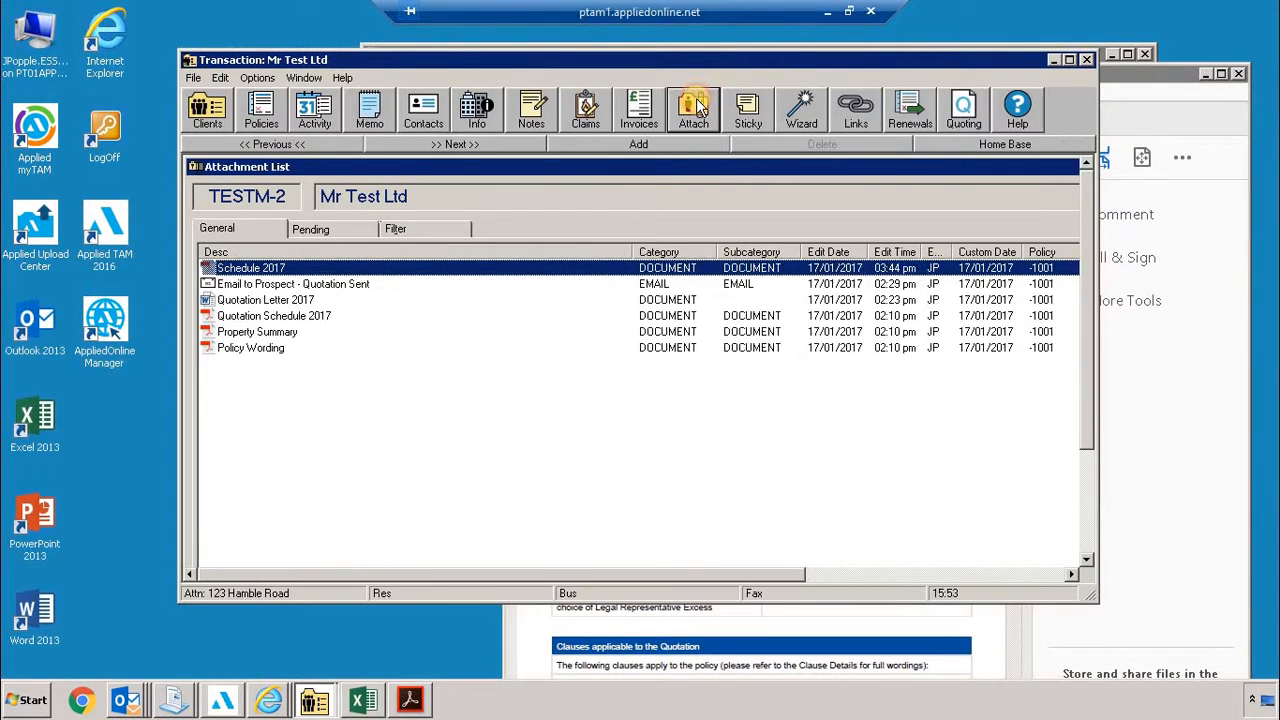
pyautogui.click(705, 150)
pyautogui.moveTo(800, 207)
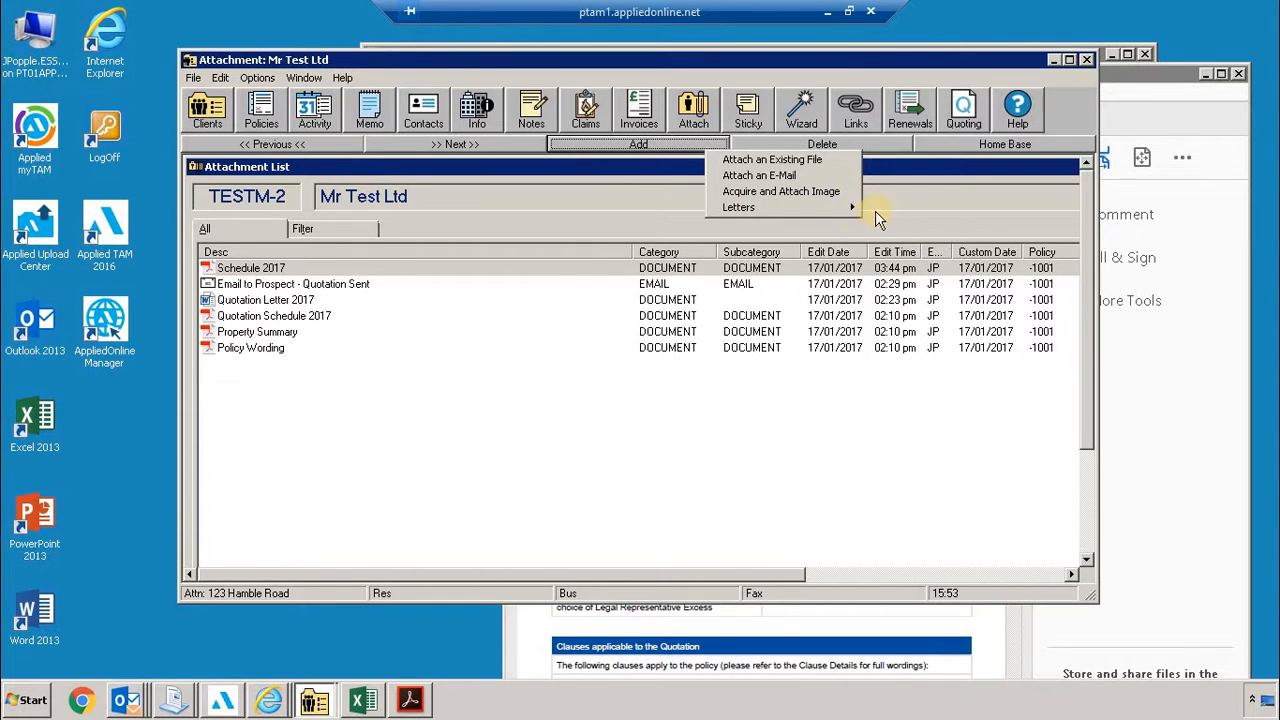
pyautogui.click(895, 211)
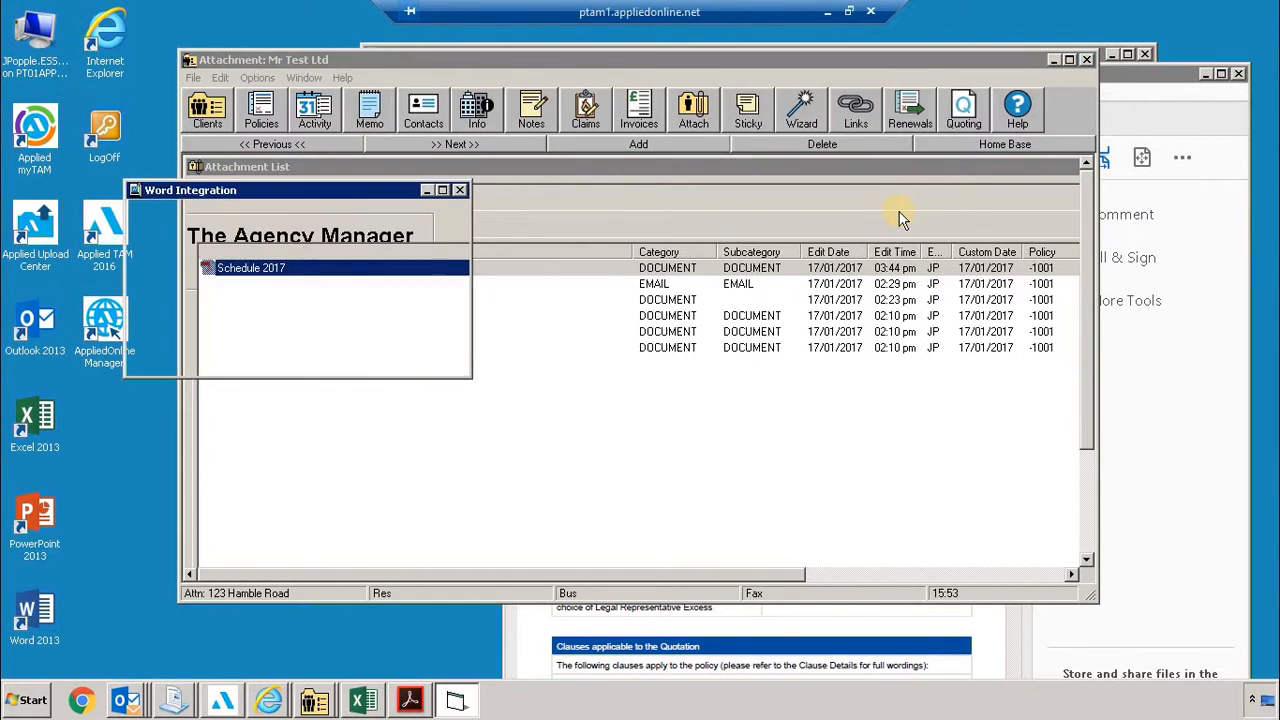
pyautogui.click(712, 309)
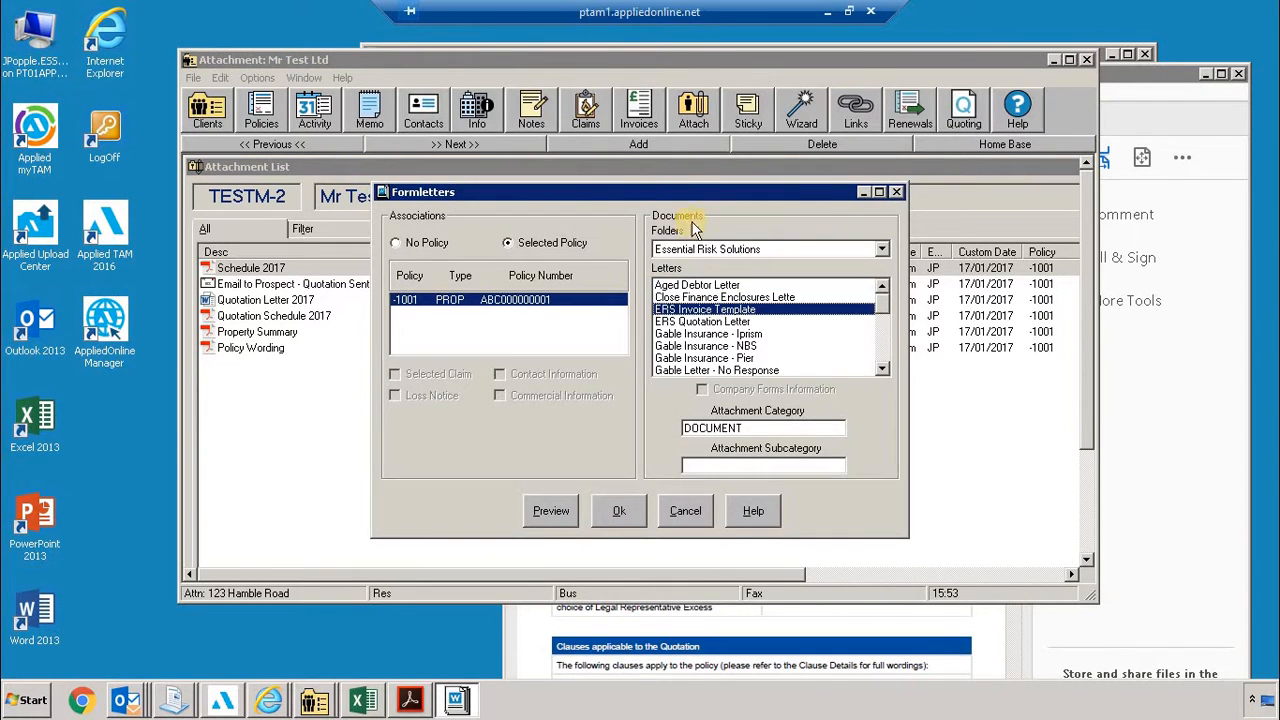
pyautogui.click(760, 190)
pyautogui.moveTo(760, 190); pyautogui.dragTo(990, 160)
pyautogui.click(845, 484)
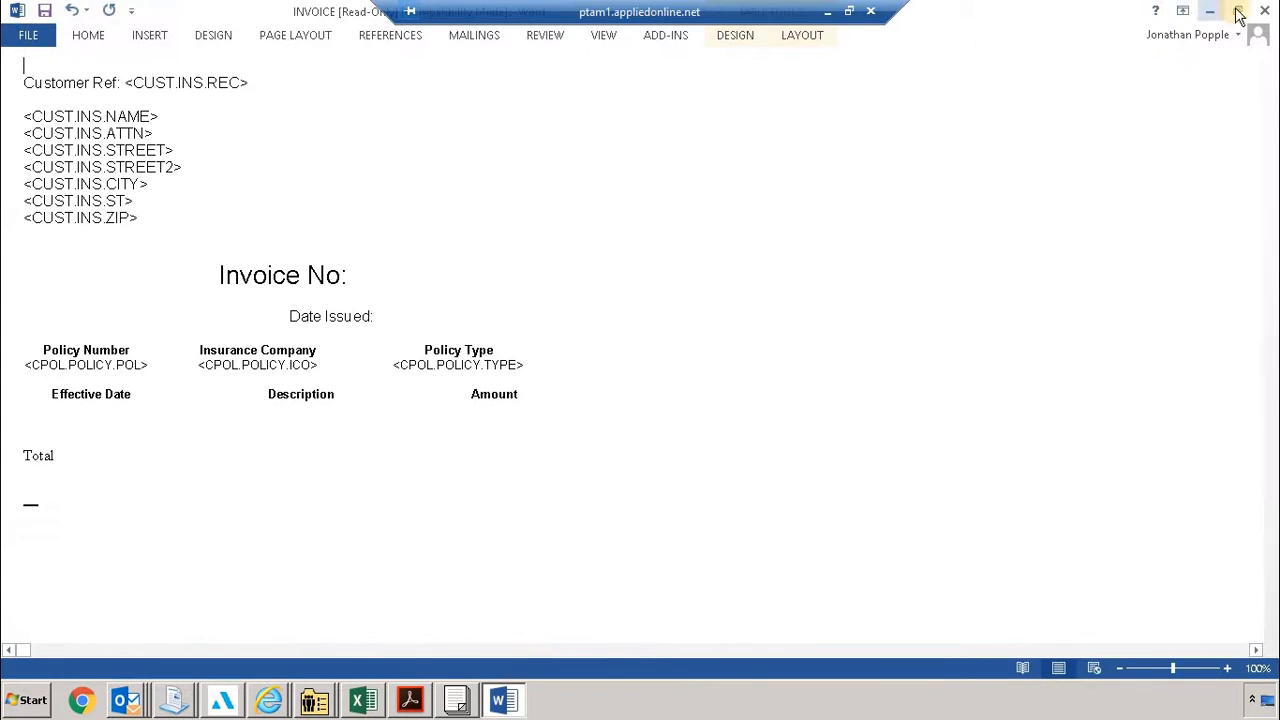
# - Remove the two blank lines from the client's address block in the invoice document
pyautogui.click(1238, 12)
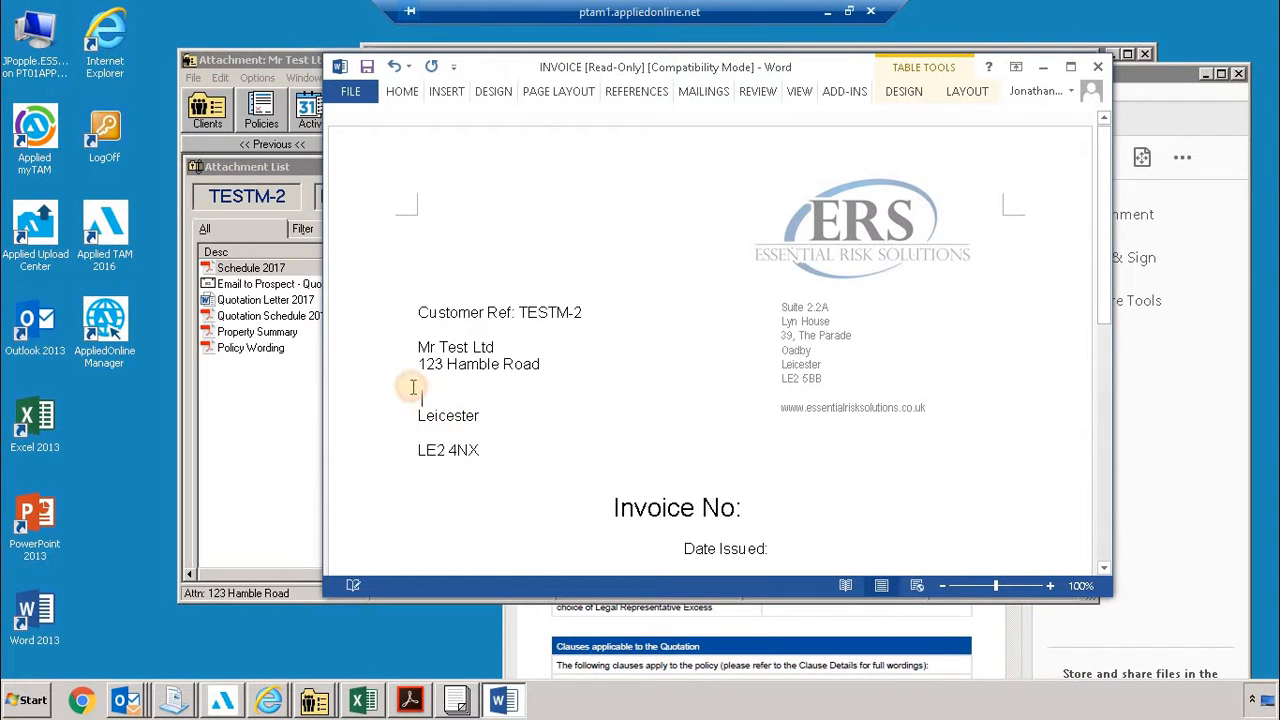
pyautogui.doubleClick(421, 390)
pyautogui.press('Delete')
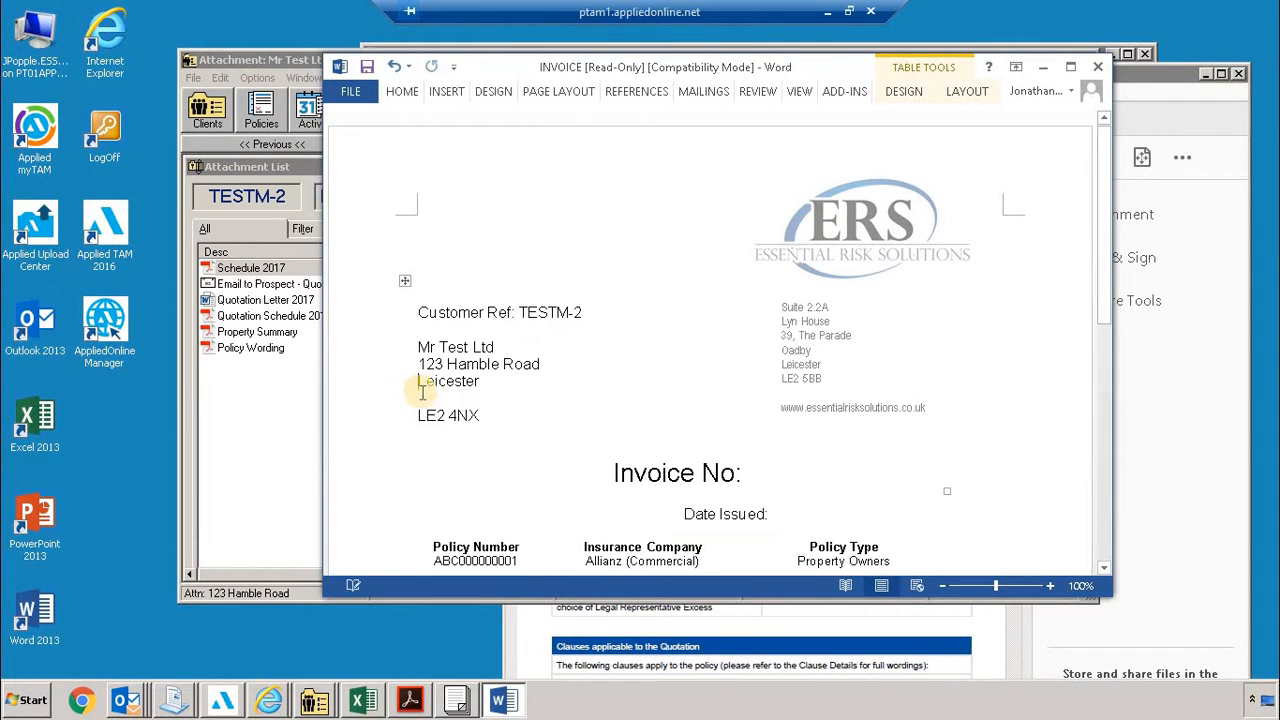
pyautogui.doubleClick(409, 400)
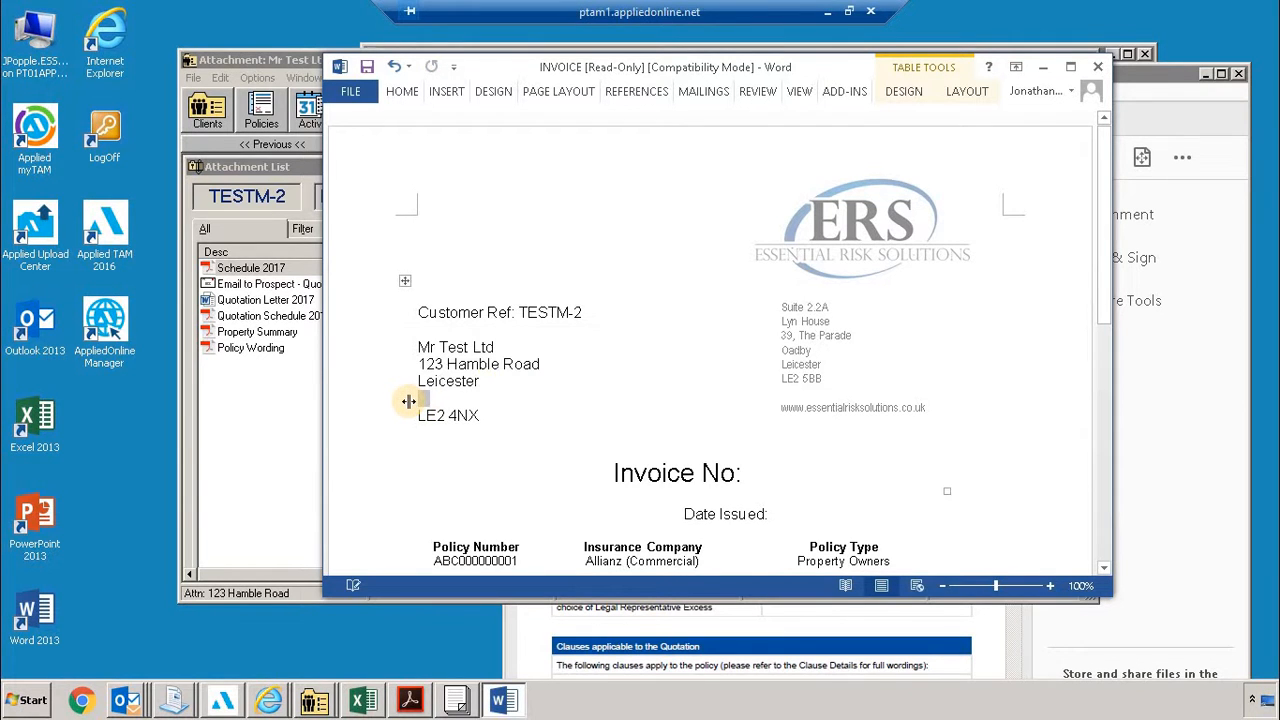
pyautogui.press('Delete')
# - Show the client's transaction list beside the invoice document, with the item numbers in view
pyautogui.moveTo(791, 78); pyautogui.dragTo(960, 95)
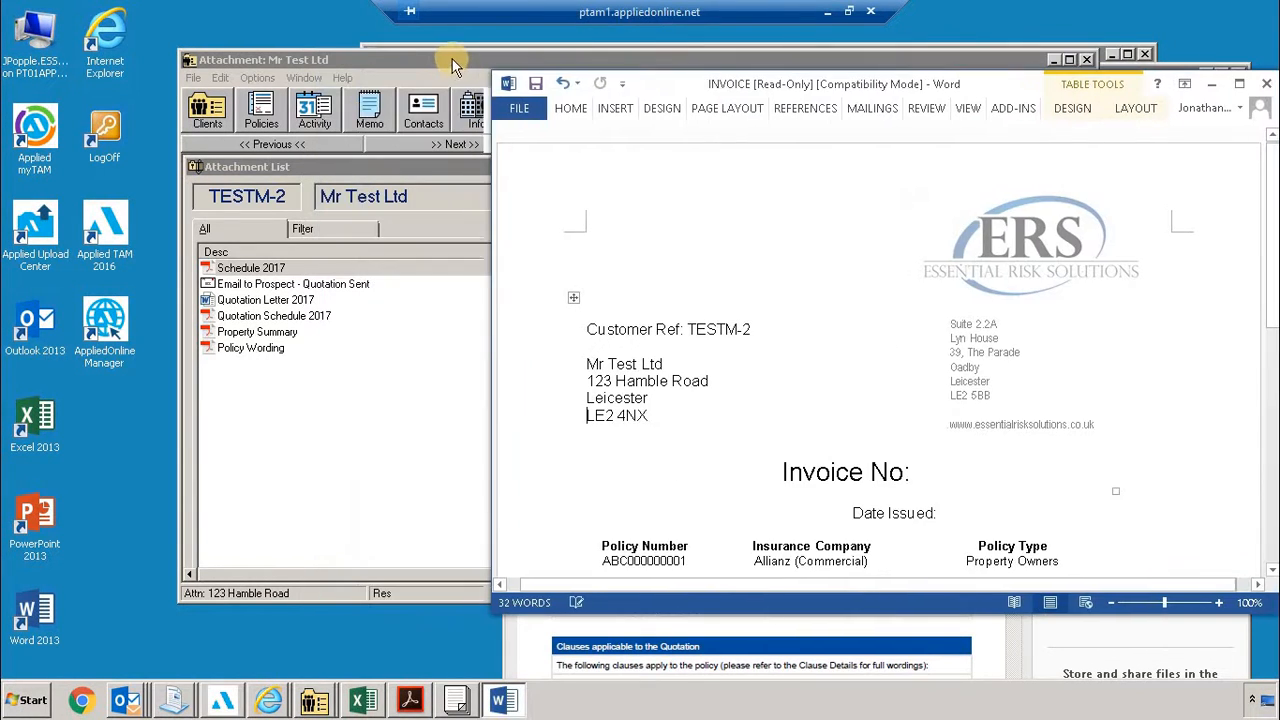
pyautogui.moveTo(329, 51); pyautogui.dragTo(229, 40)
pyautogui.click(424, 92)
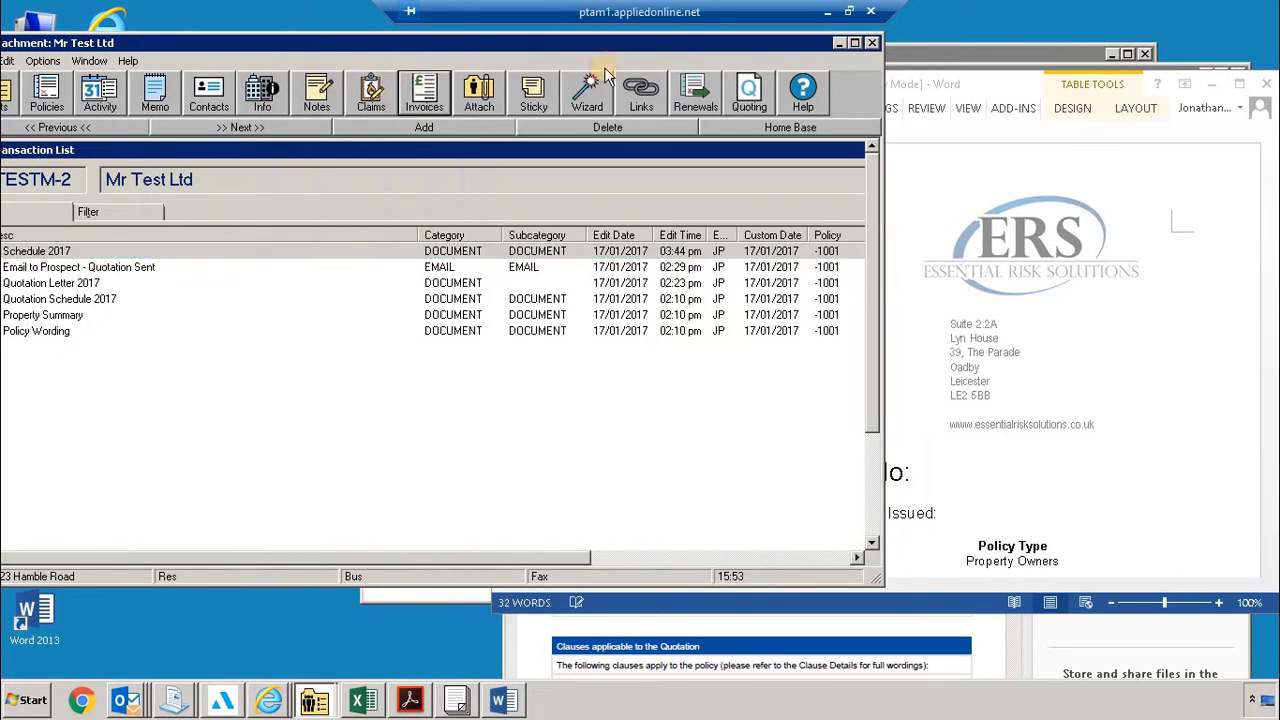
pyautogui.moveTo(923, 86); pyautogui.dragTo(1068, 96)
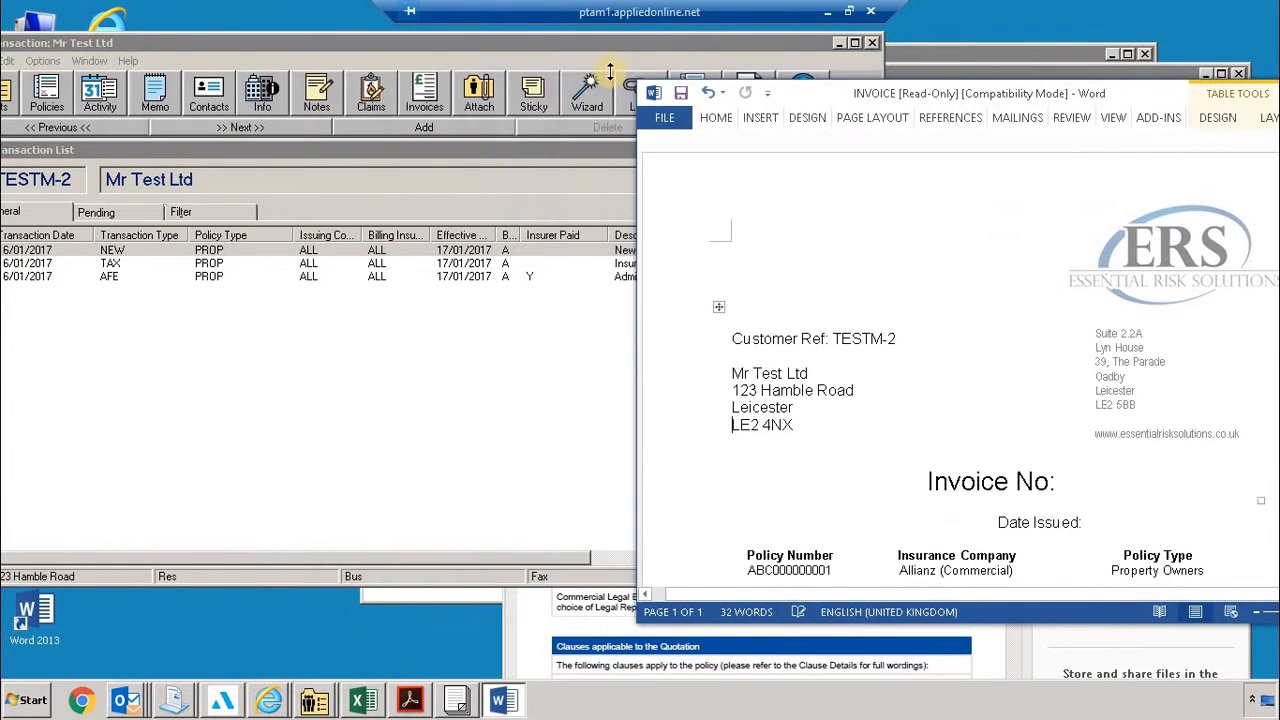
pyautogui.moveTo(500, 45); pyautogui.dragTo(425, 48)
pyautogui.moveTo(888, 100); pyautogui.dragTo(903, 69)
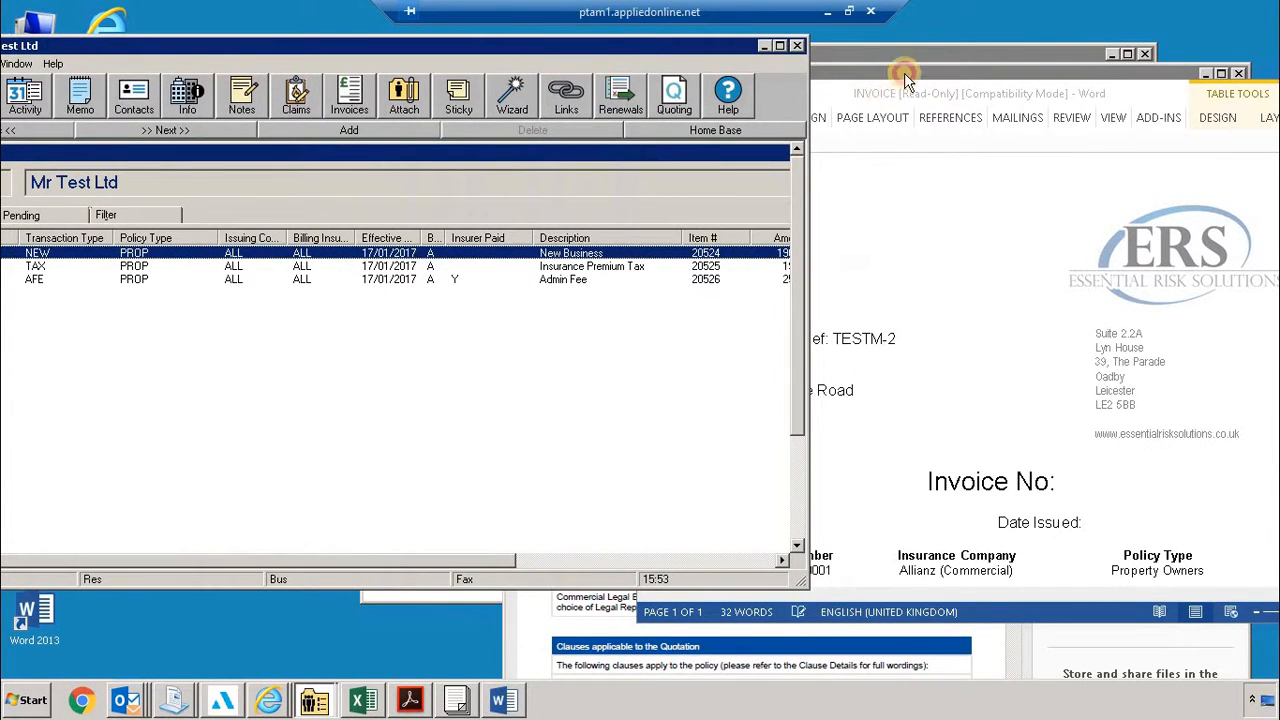
pyautogui.click(1140, 459)
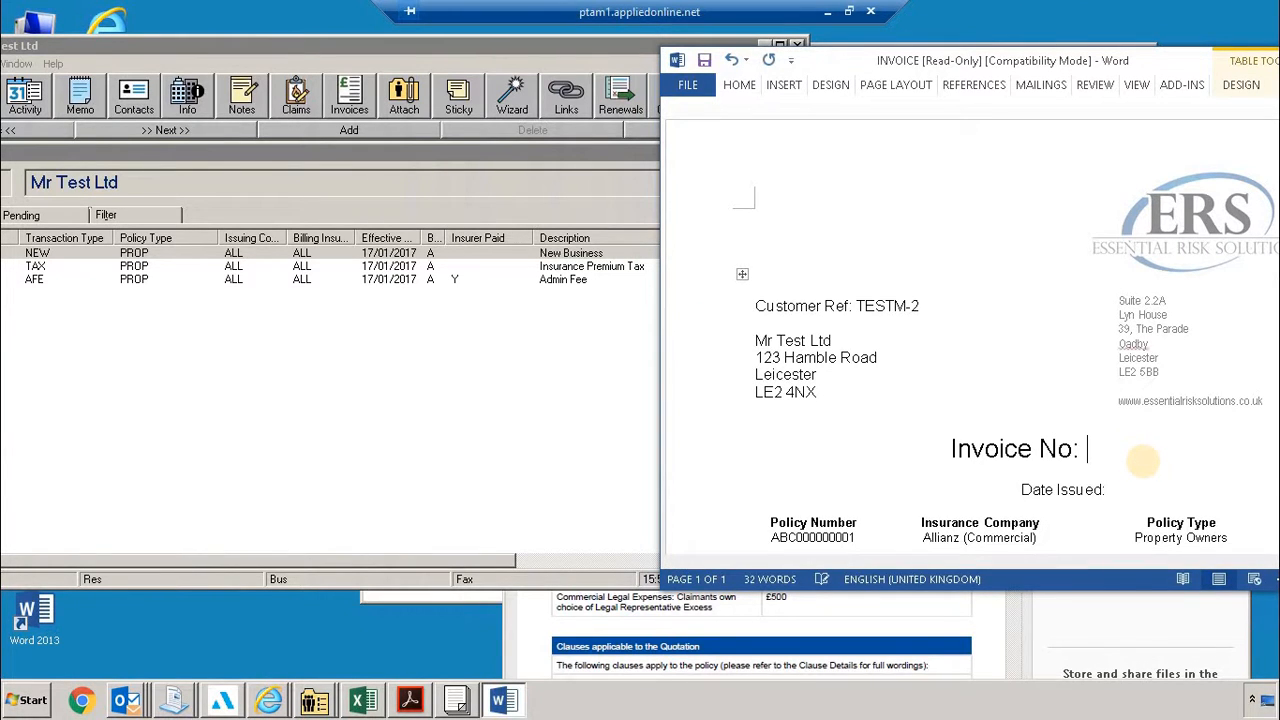
pyautogui.moveTo(428, 45); pyautogui.dragTo(227, 46)
# - Enter 20524/526 as the invoice number, combining the first and last transaction item numbers
pyautogui.click(1093, 446)
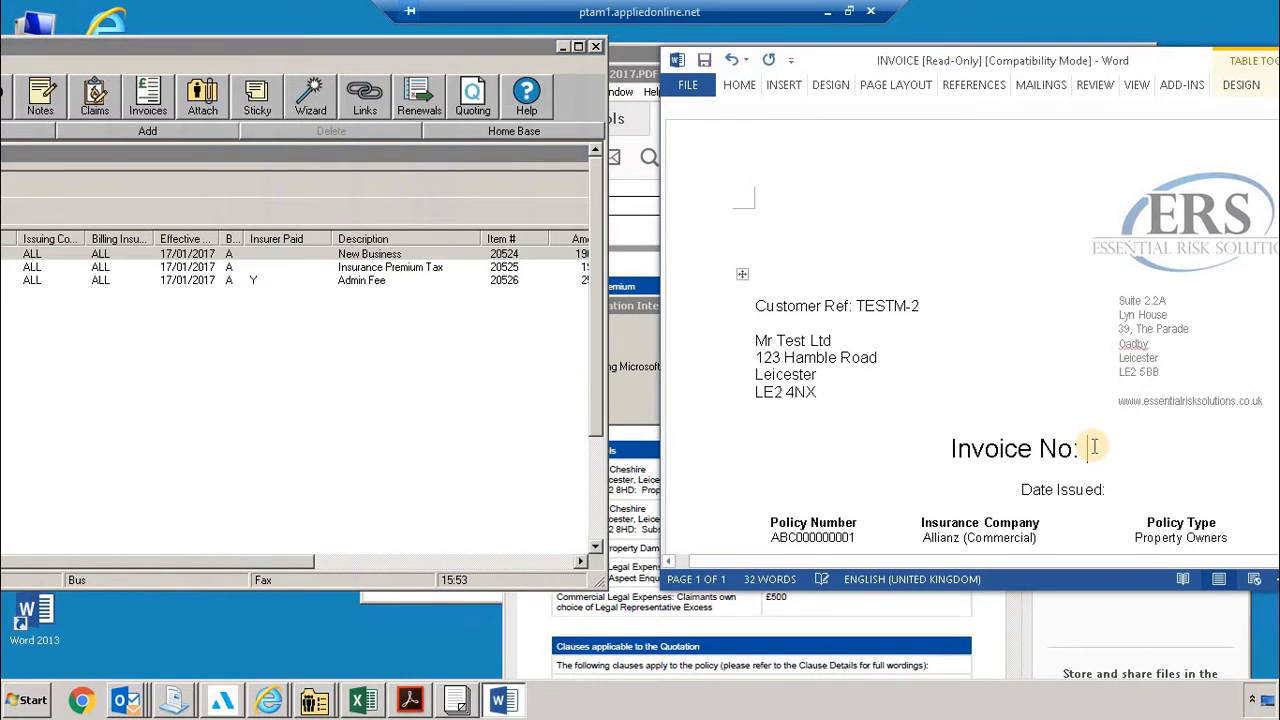
pyautogui.write('205')
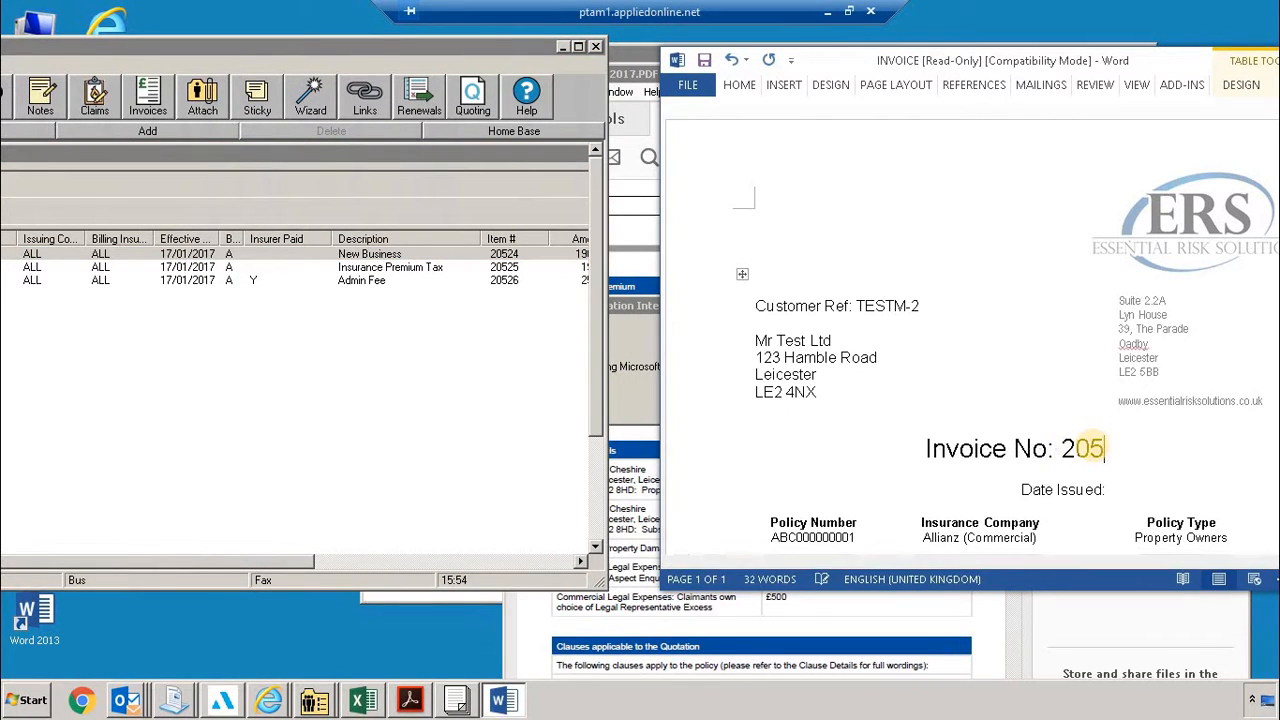
pyautogui.write('24/')
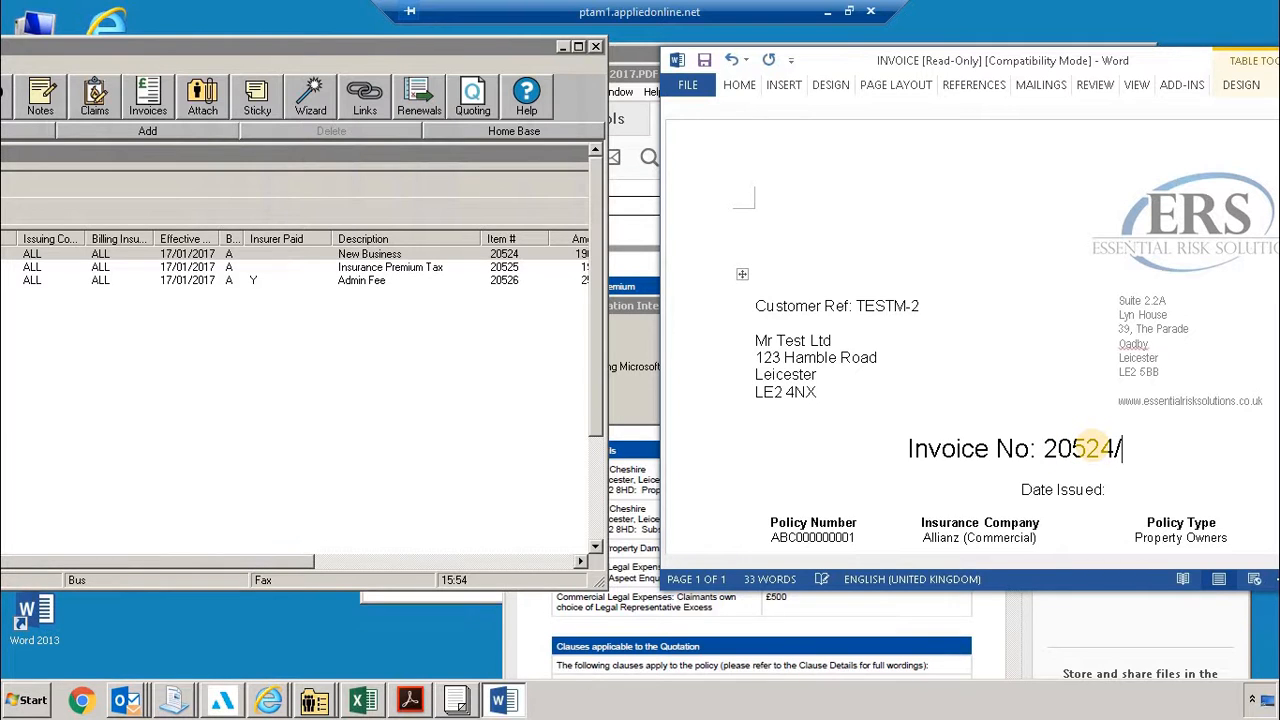
pyautogui.write('526')
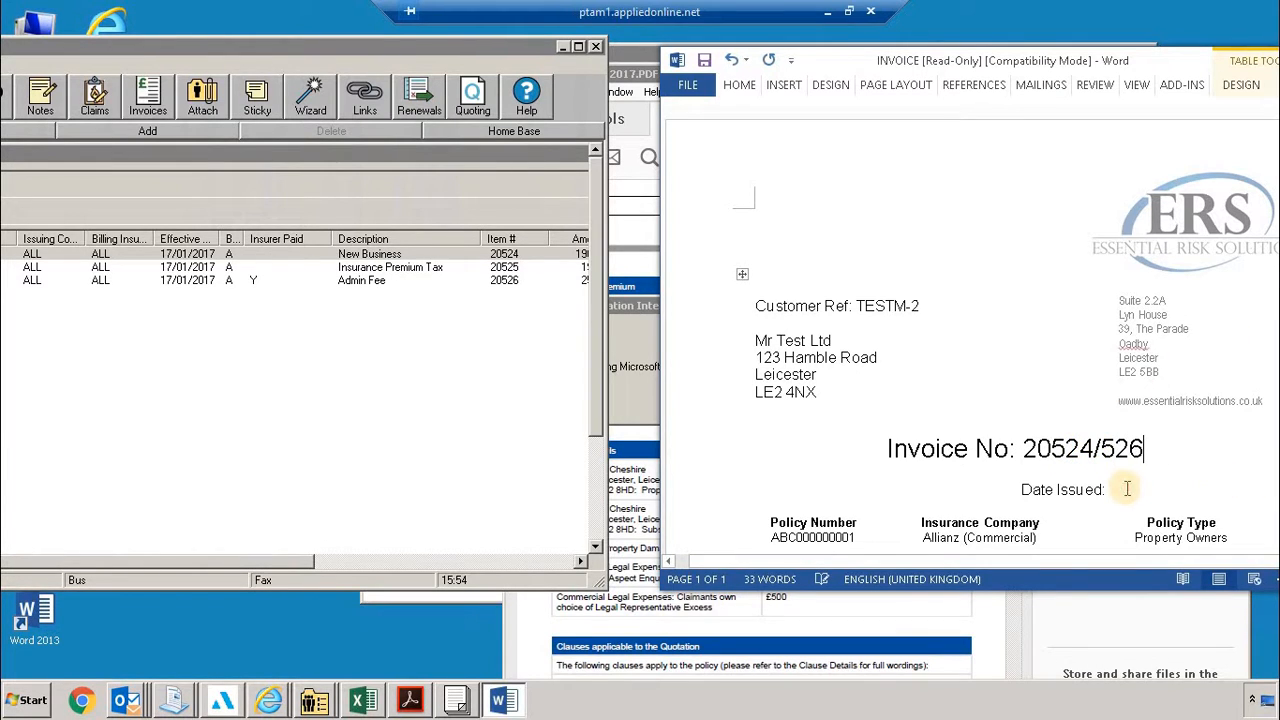
# - Enter 17 January 2017 as the invoice's date issued
pyautogui.click(1127, 488)
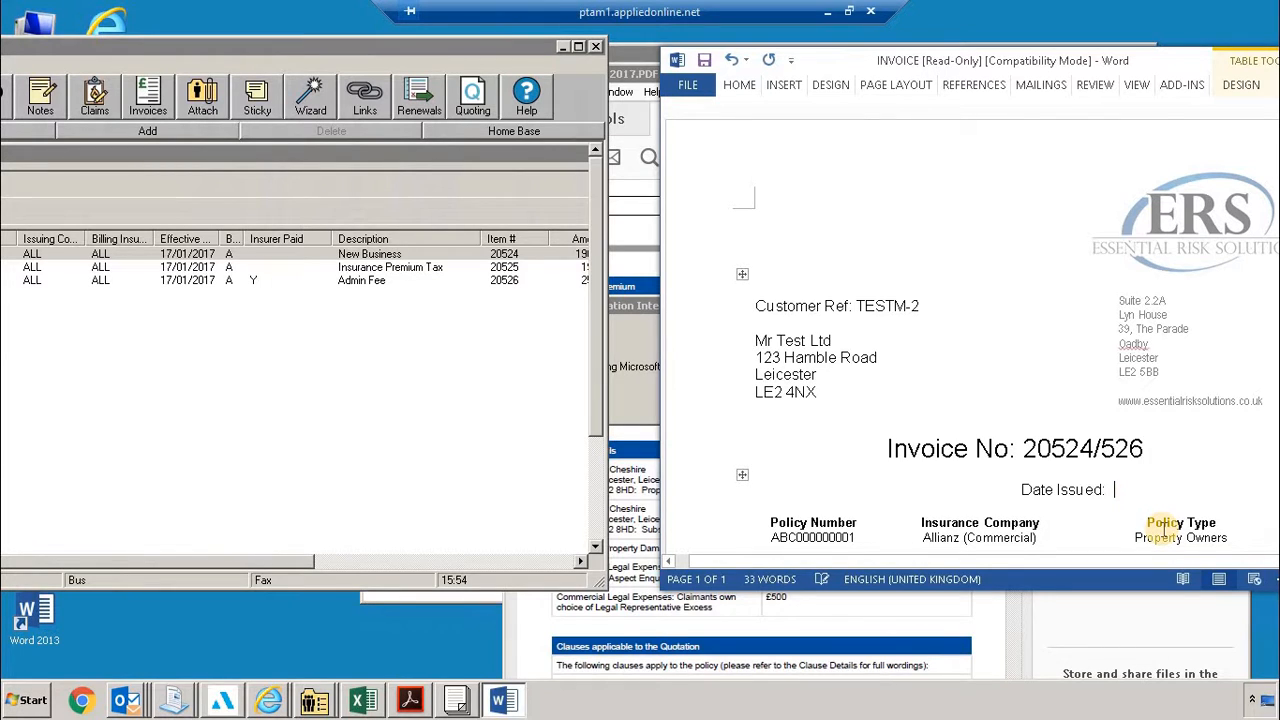
pyautogui.write('1')
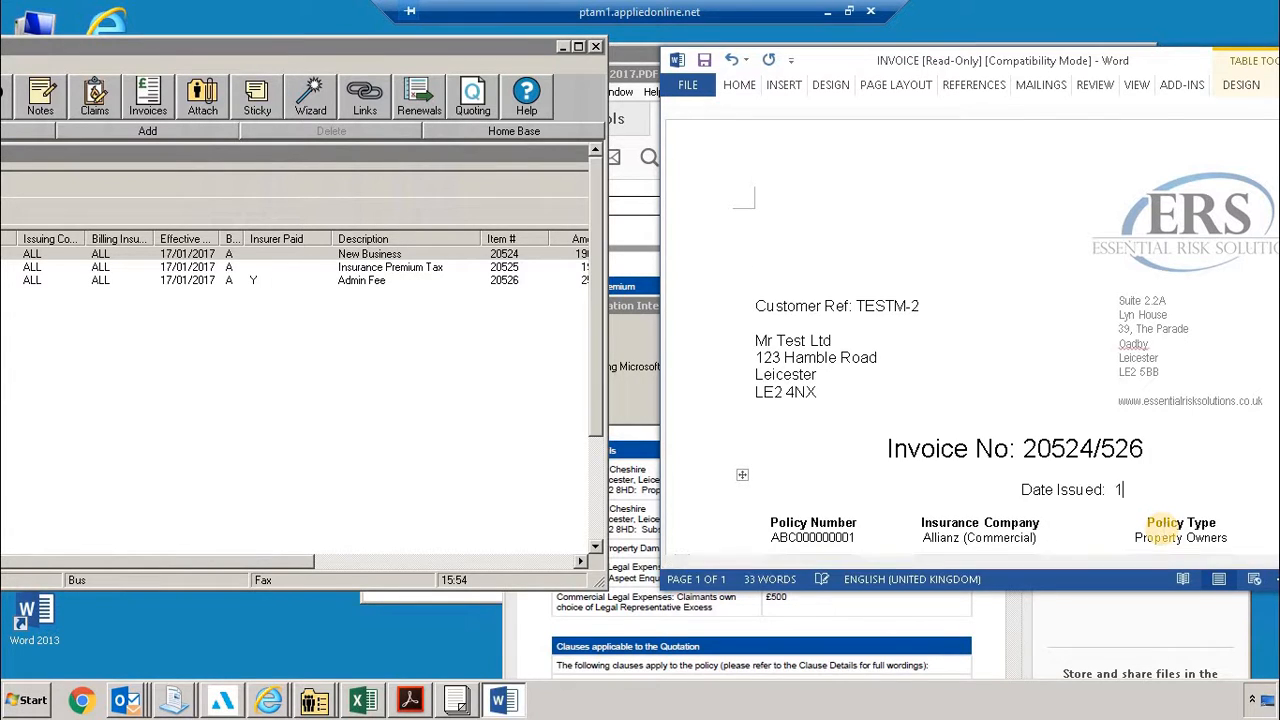
pyautogui.write('7 January 201')
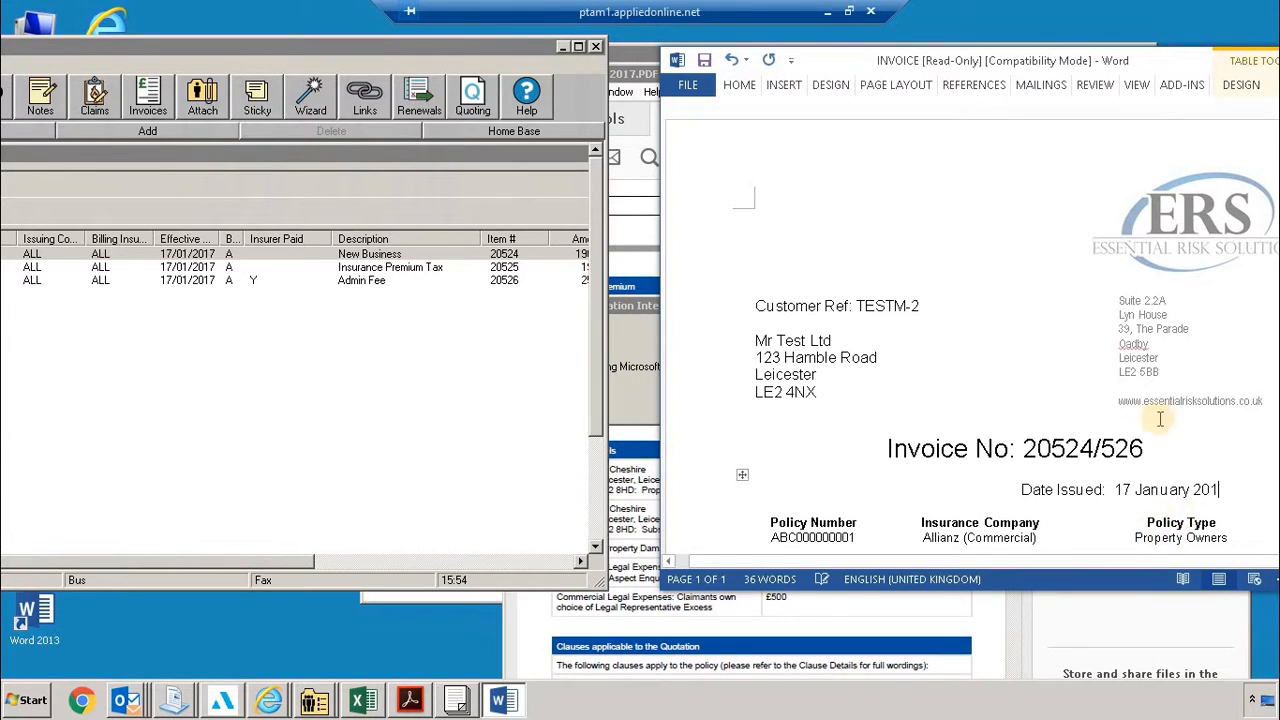
pyautogui.write('7')
pyautogui.scroll(-3, 823, 453)
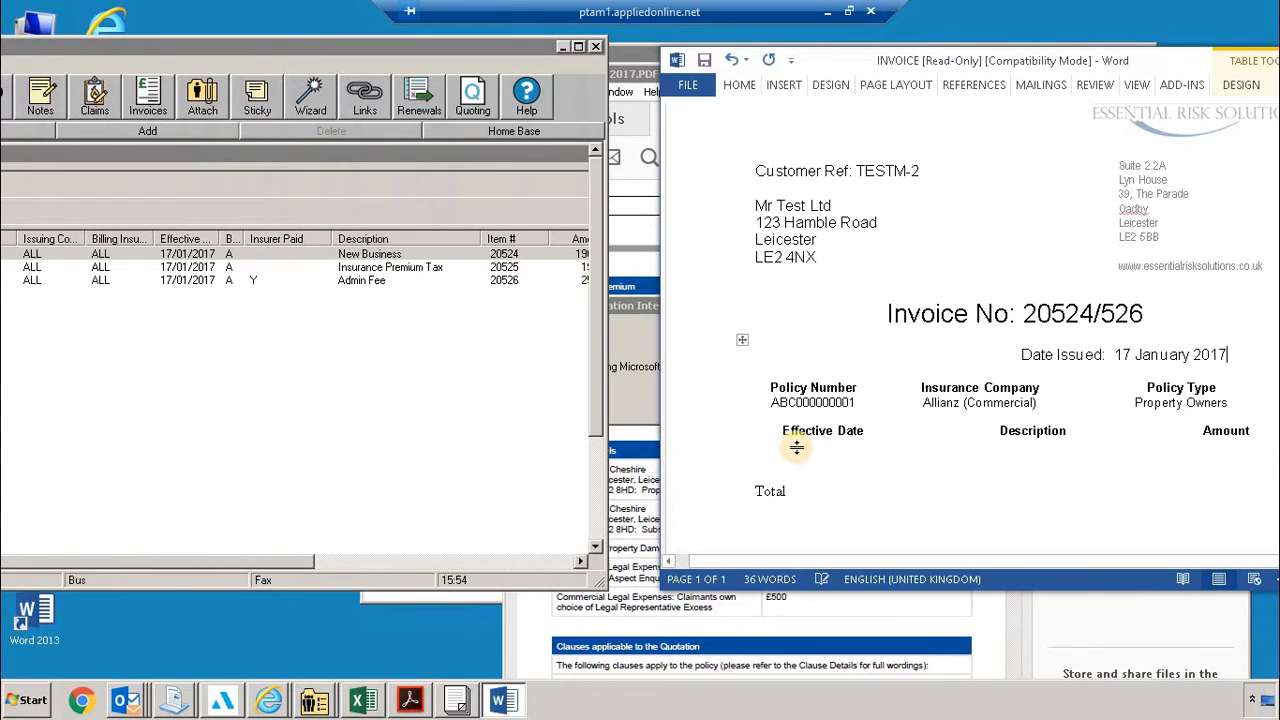
pyautogui.click(797, 447)
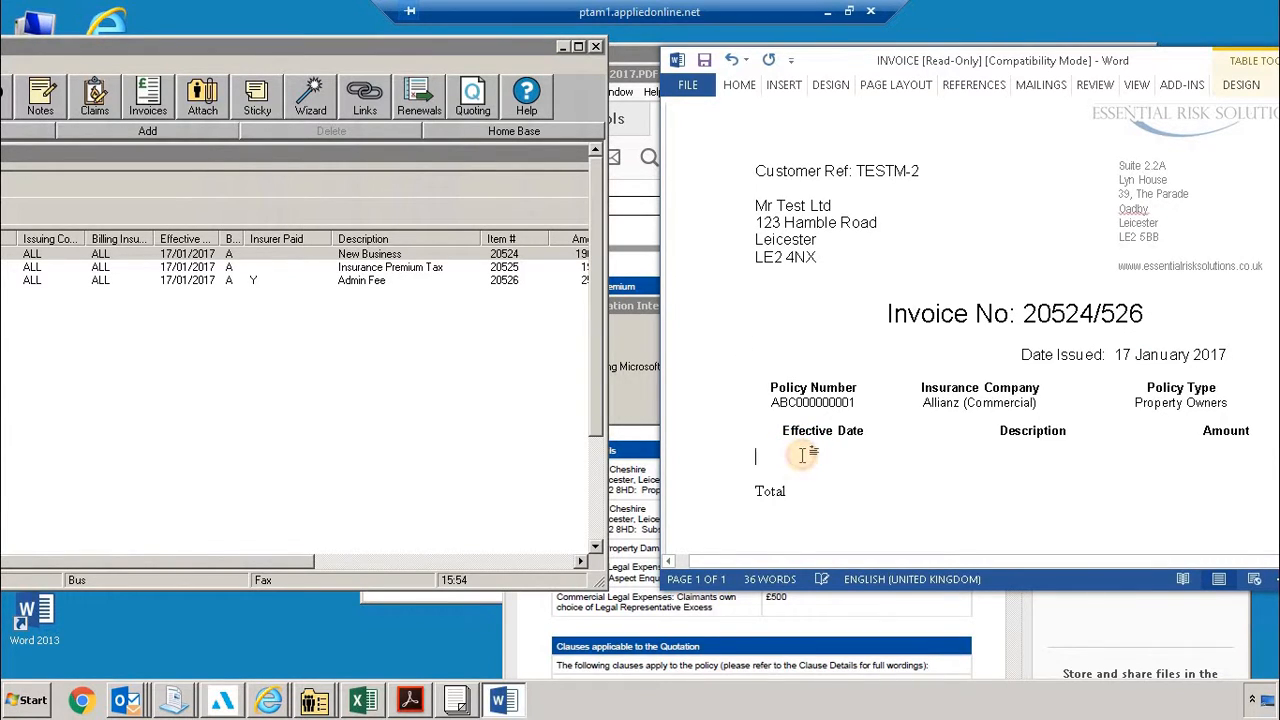
pyautogui.click(735, 460)
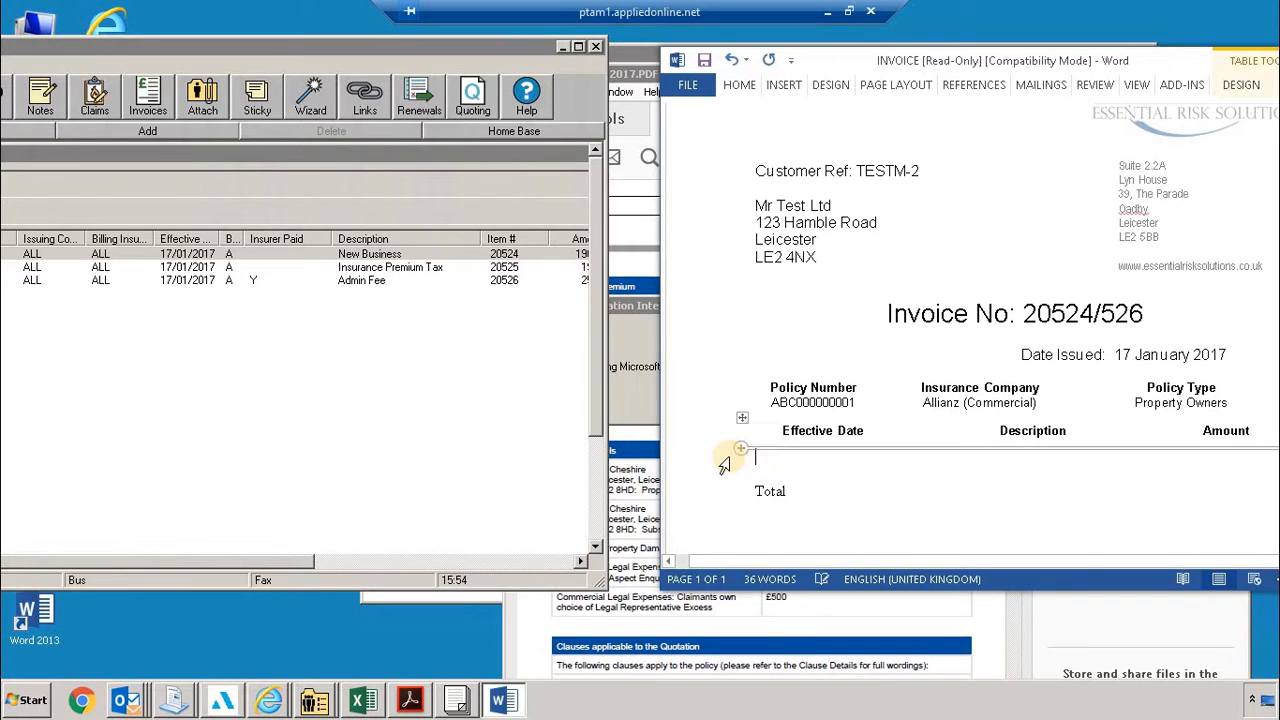
pyautogui.rightClick(730, 465)
pyautogui.press('Escape')
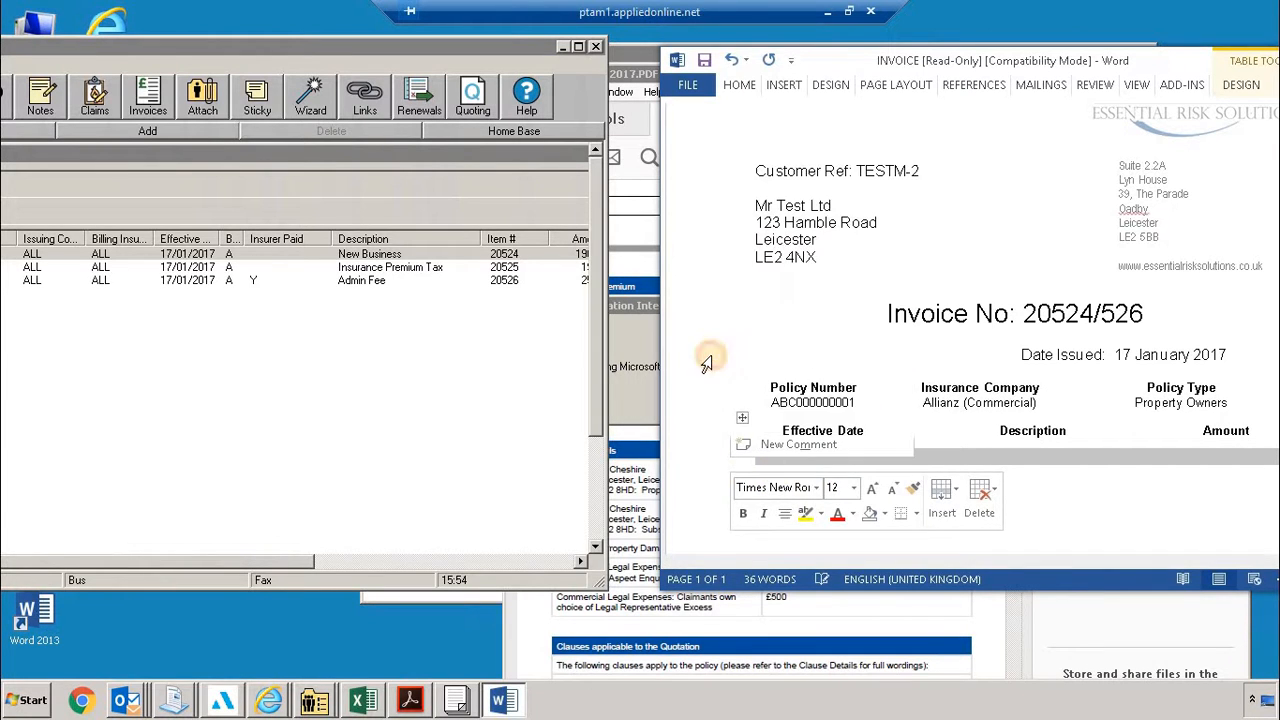
# - Insert two more rows in the invoice's item table, below the two blank rows above the Total line
pyautogui.scroll(-2, 705, 360)
pyautogui.click(794, 369)
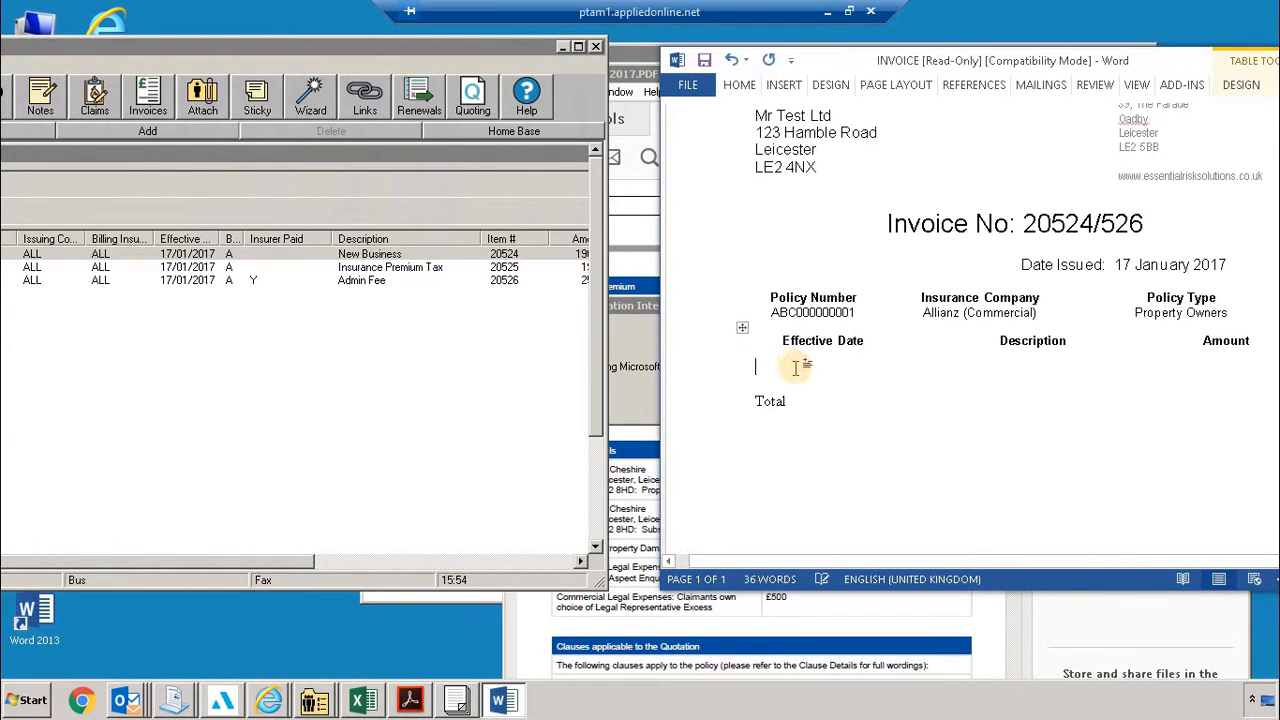
pyautogui.press('Tab')
pyautogui.press('Tab')
pyautogui.click(726, 376)
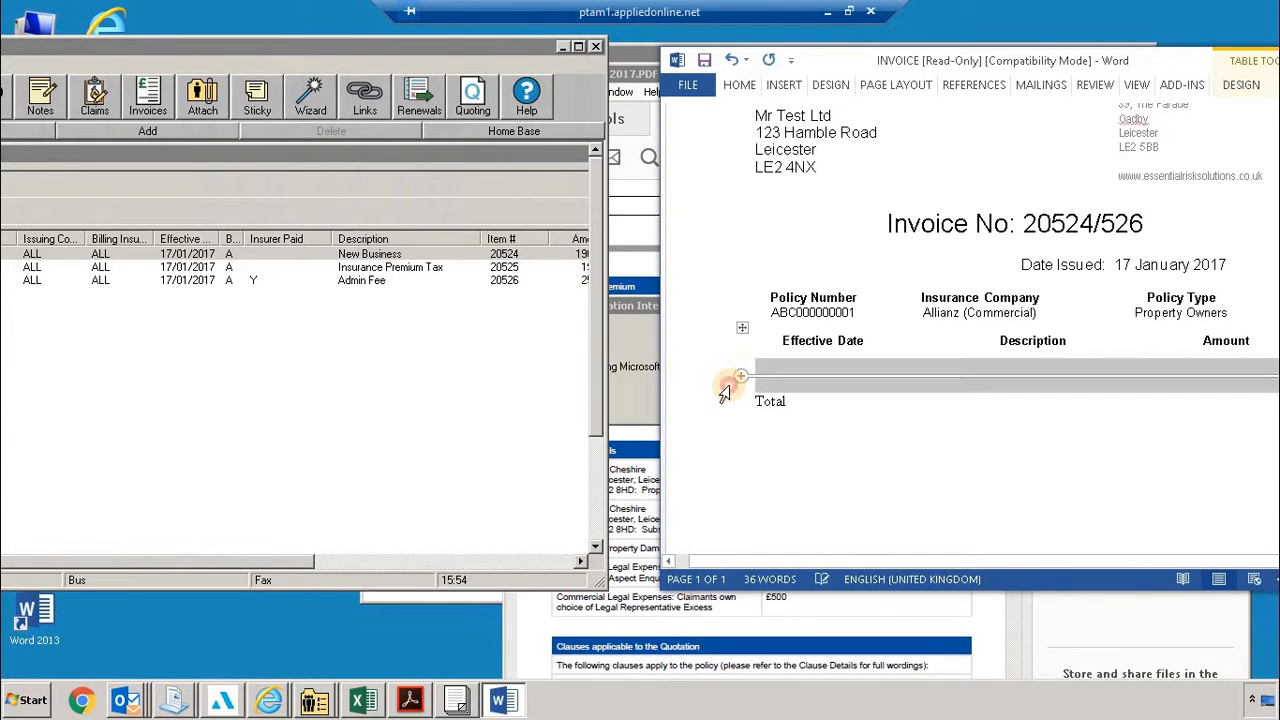
pyautogui.rightClick(848, 412)
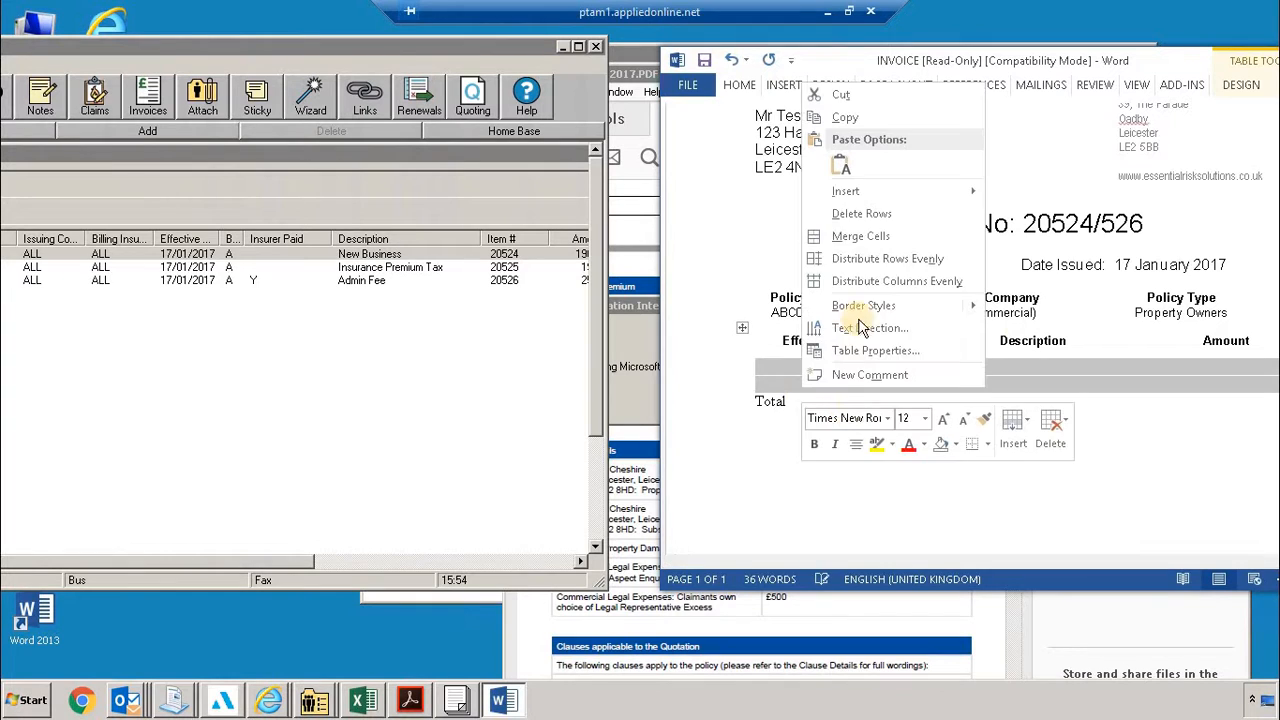
pyautogui.moveTo(895, 191)
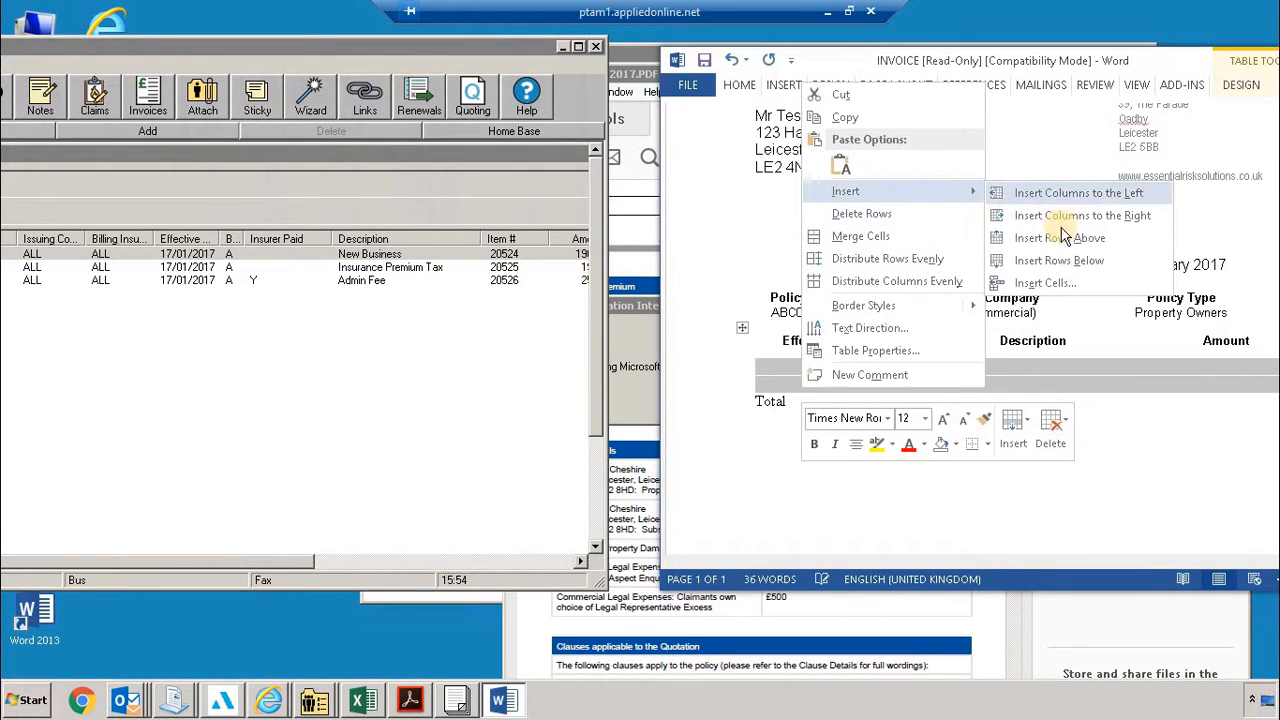
pyautogui.click(1052, 260)
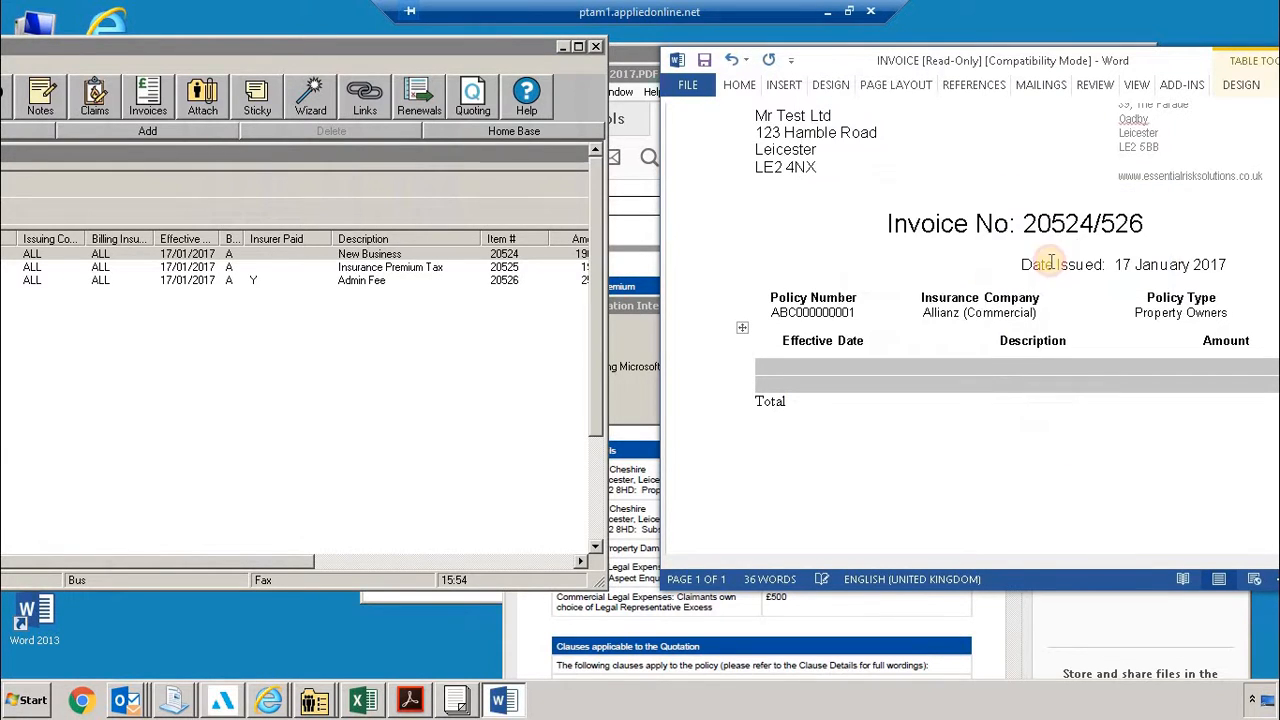
# - Enter 17 January 2017 as the effective date in the first blank row of the item table
pyautogui.click(823, 370)
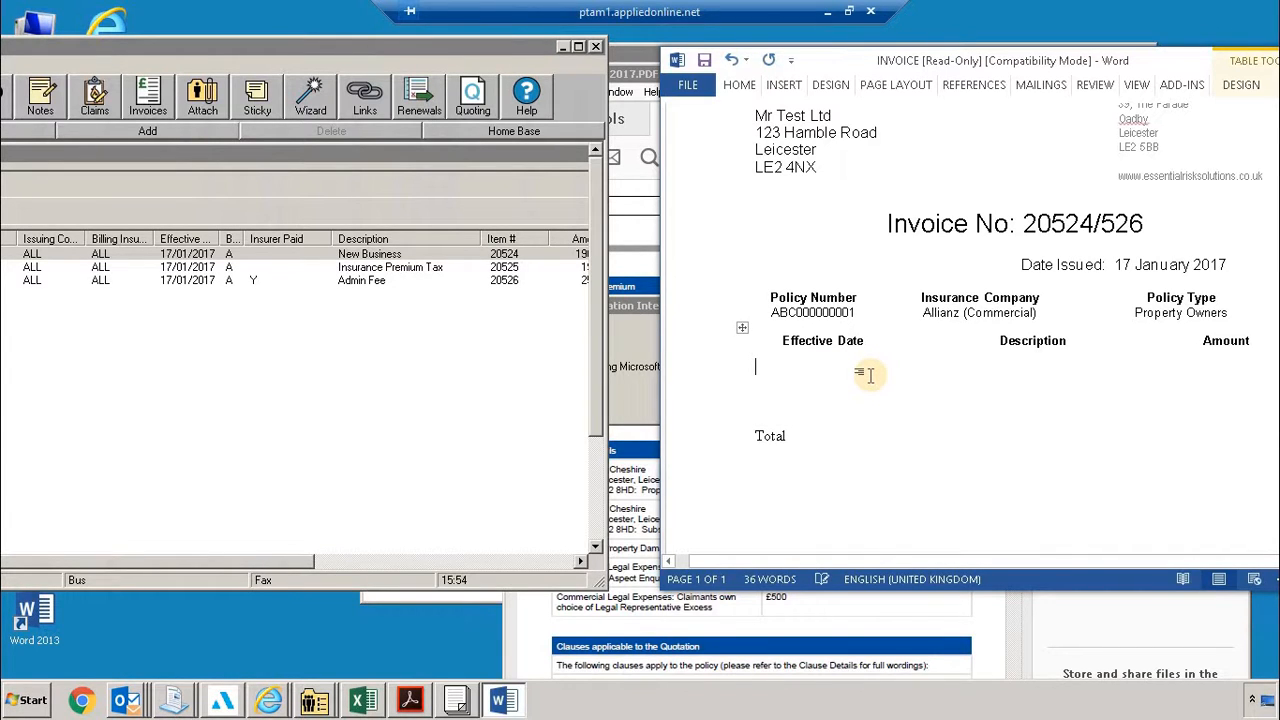
pyautogui.write('17 Jan')
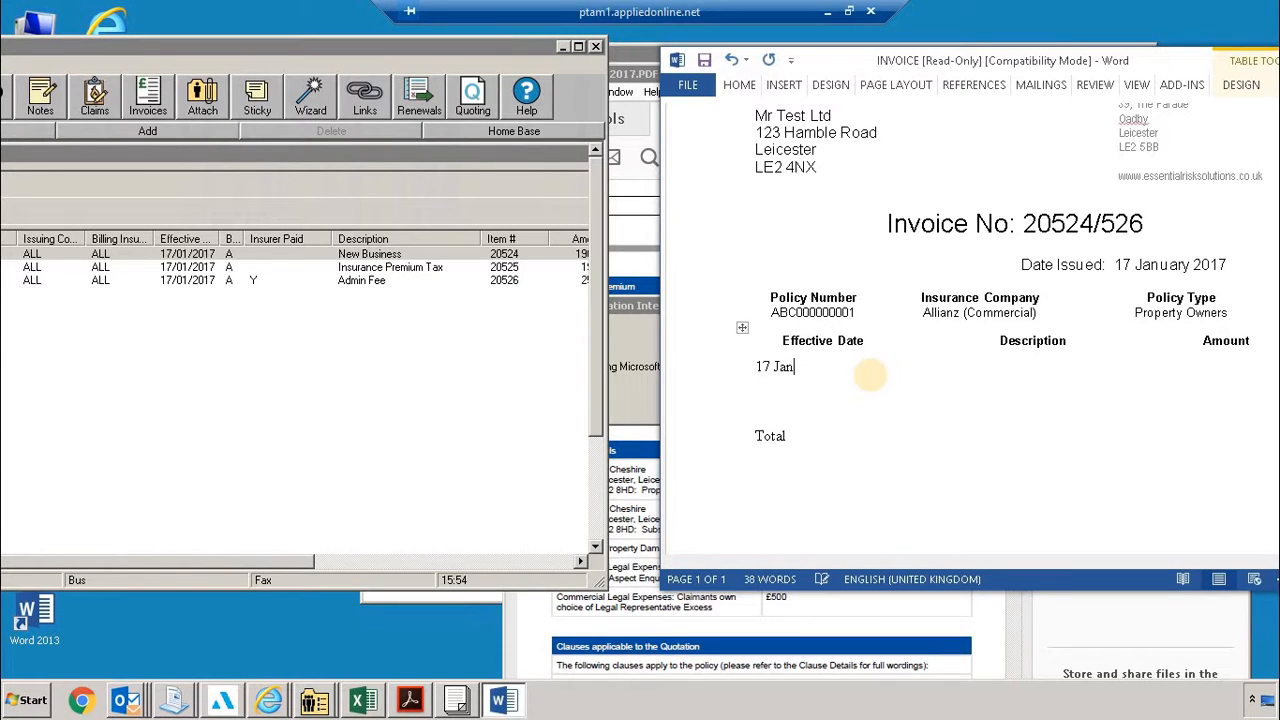
pyautogui.write('u')
pyautogui.press('Return')
pyautogui.write('2016')
pyautogui.press('BackSpace')
pyautogui.write('7')
# - Copy the 17 January 2017 effective date into the second and third item rows
pyautogui.moveTo(868, 366); pyautogui.dragTo(749, 366)
pyautogui.hotkey('ctrl', 'c')
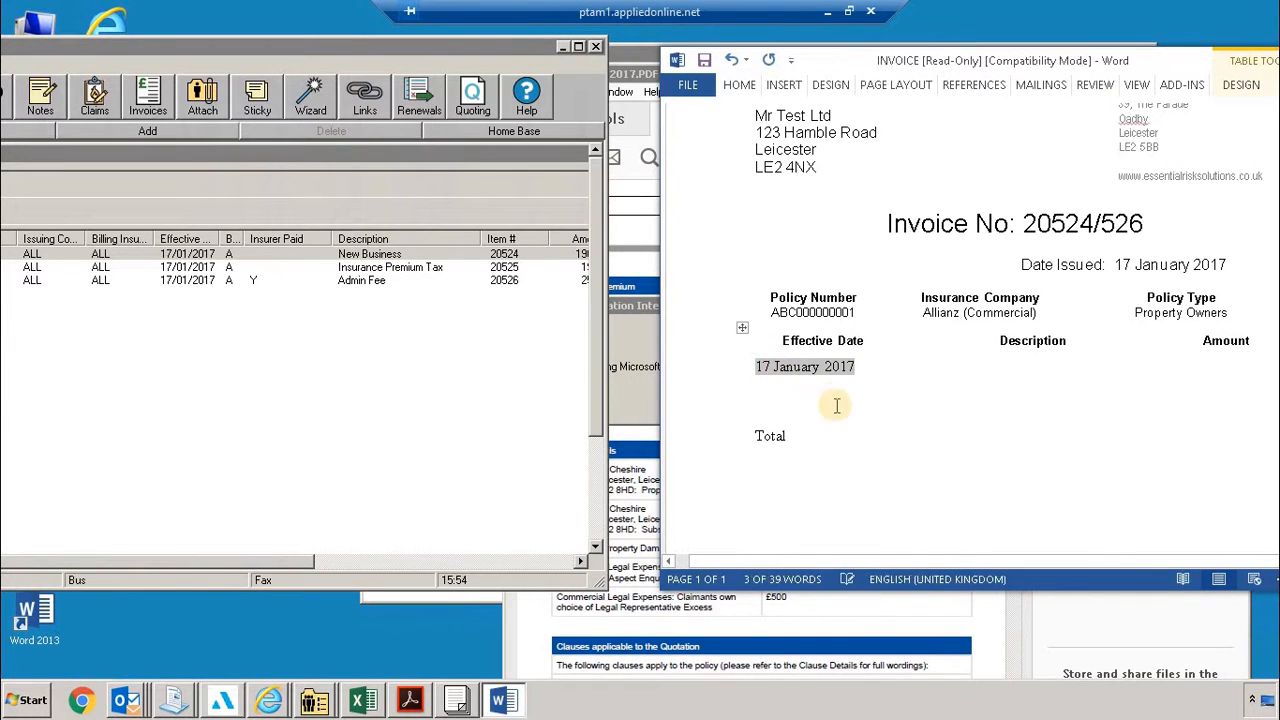
pyautogui.click(817, 388)
pyautogui.hotkey('ctrl', 'v')
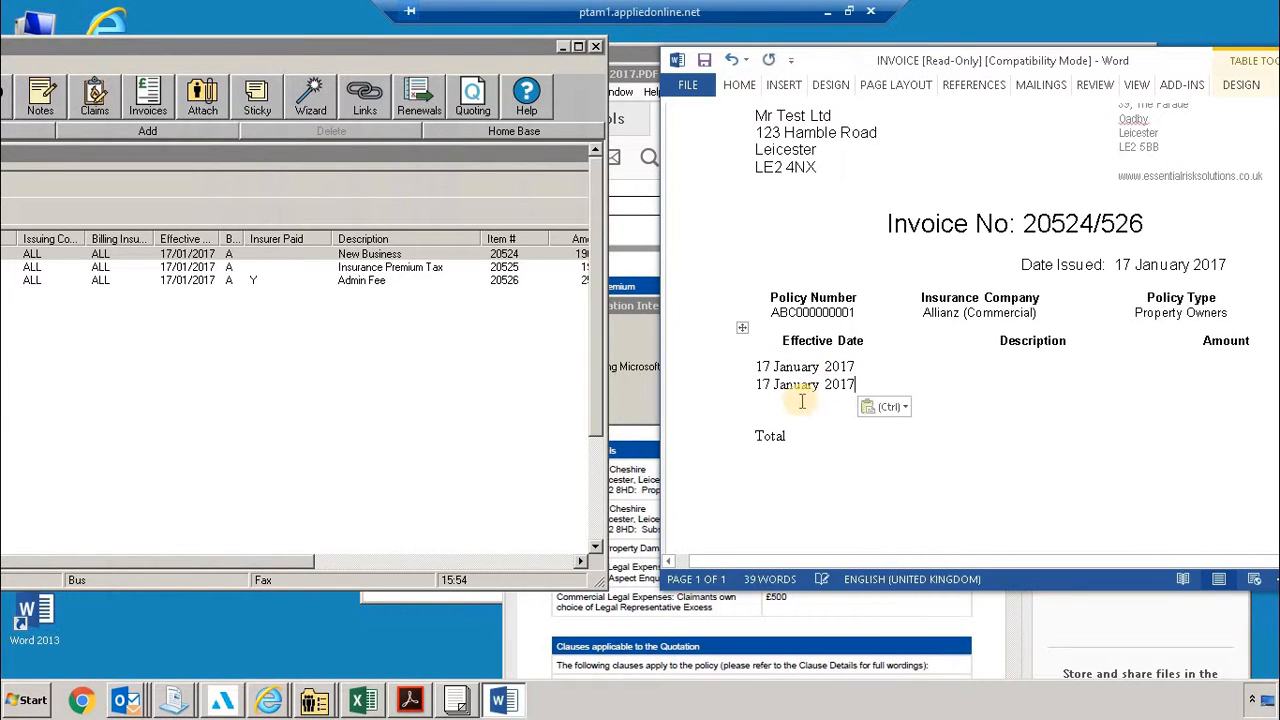
pyautogui.press('Return')
pyautogui.hotkey('ctrl', 'v')
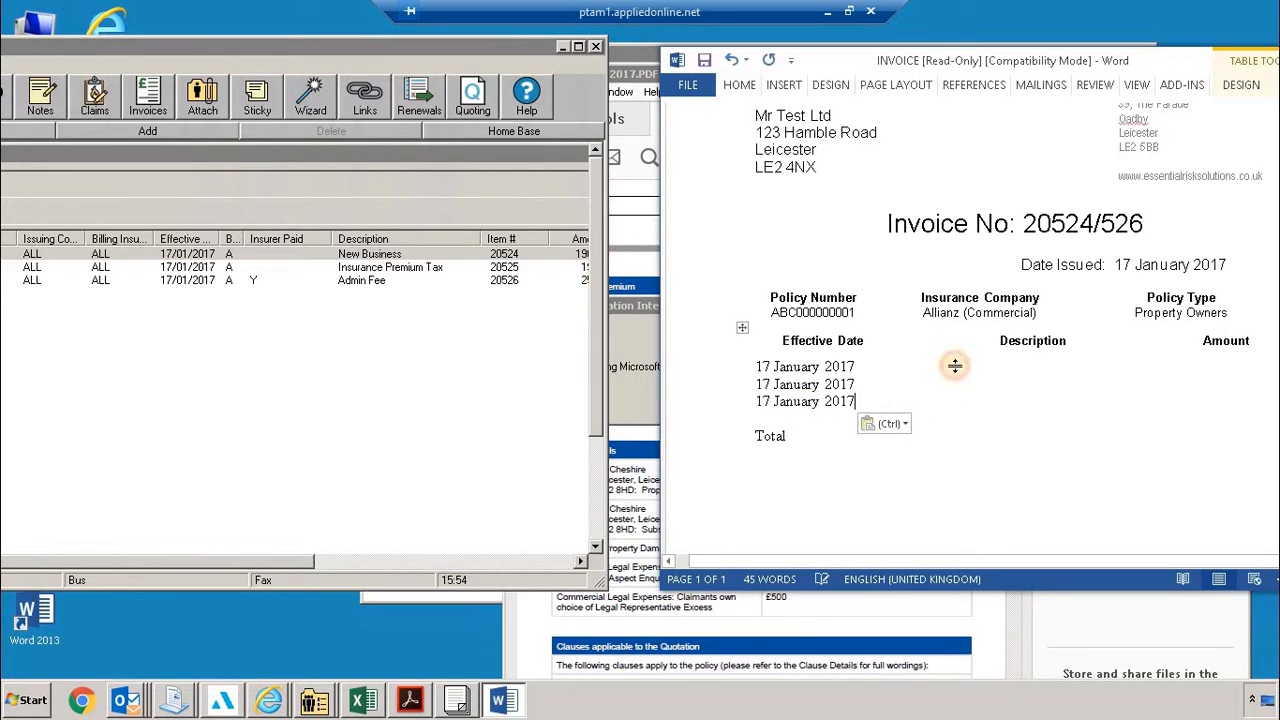
# - Fill the first item row with the description New Business and the amount £196.47 from the transaction list
pyautogui.click(964, 362)
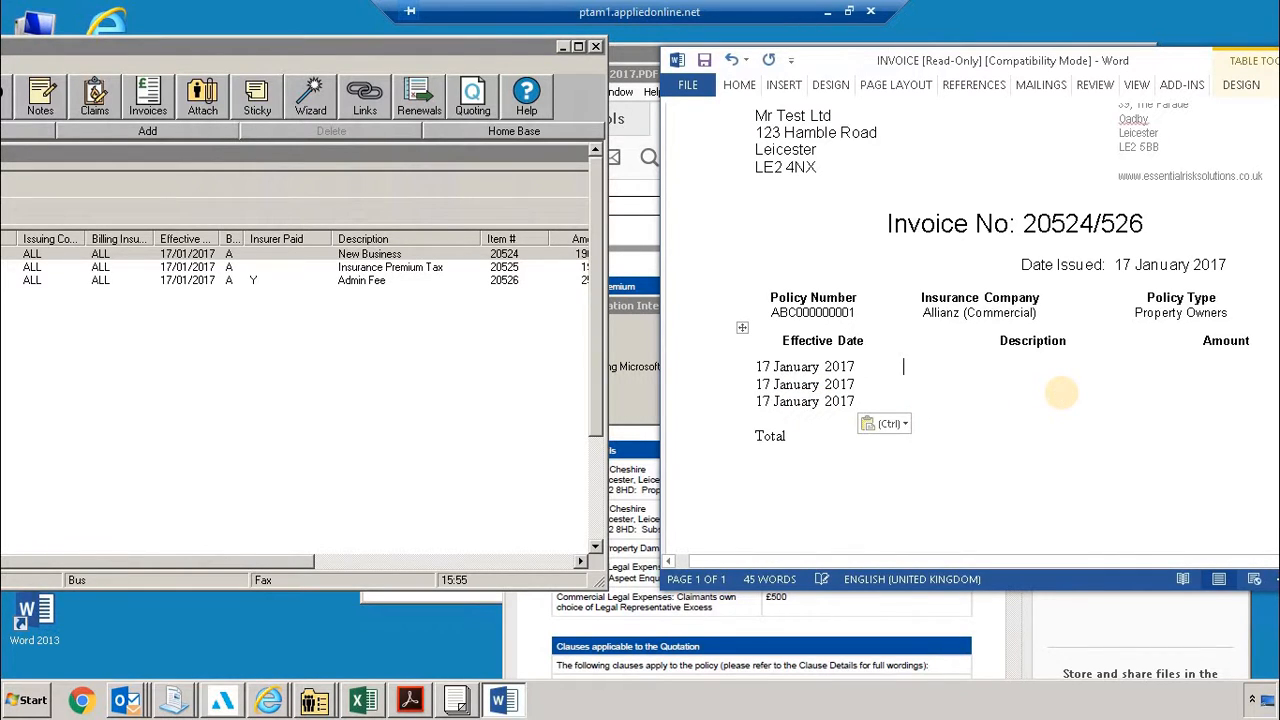
pyautogui.write('New Business')
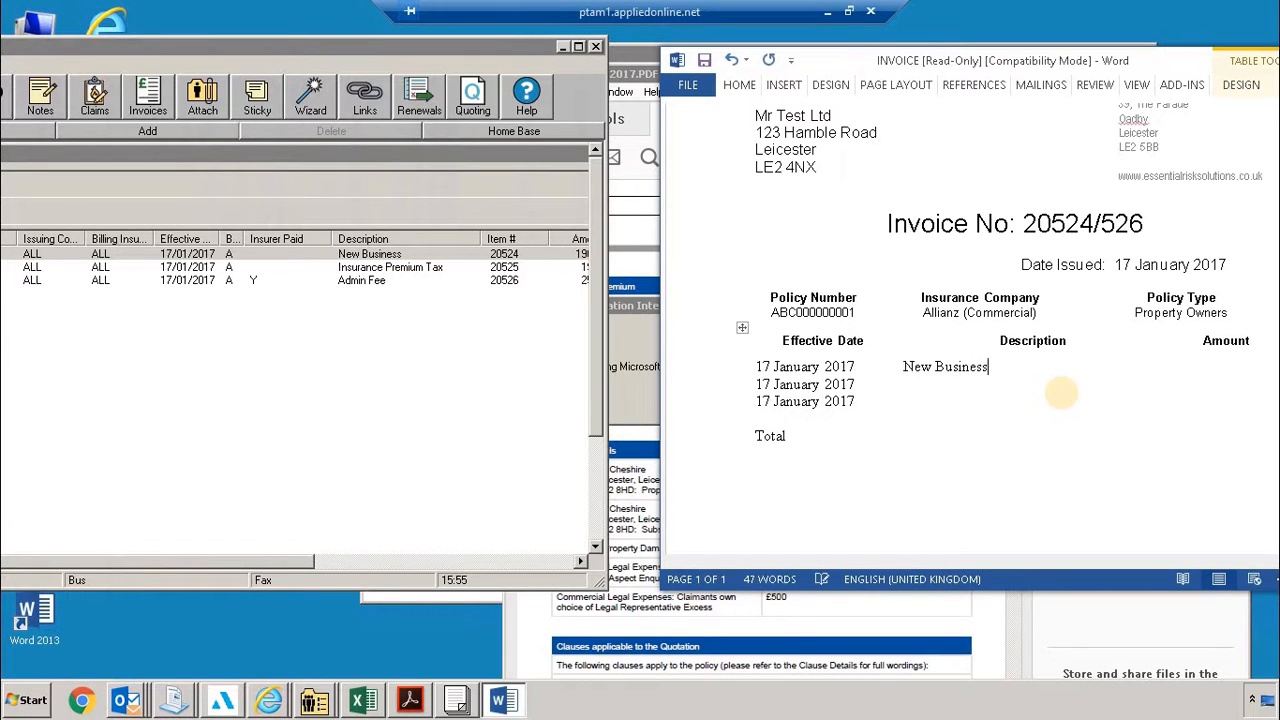
pyautogui.press('Tab')
pyautogui.write('£')
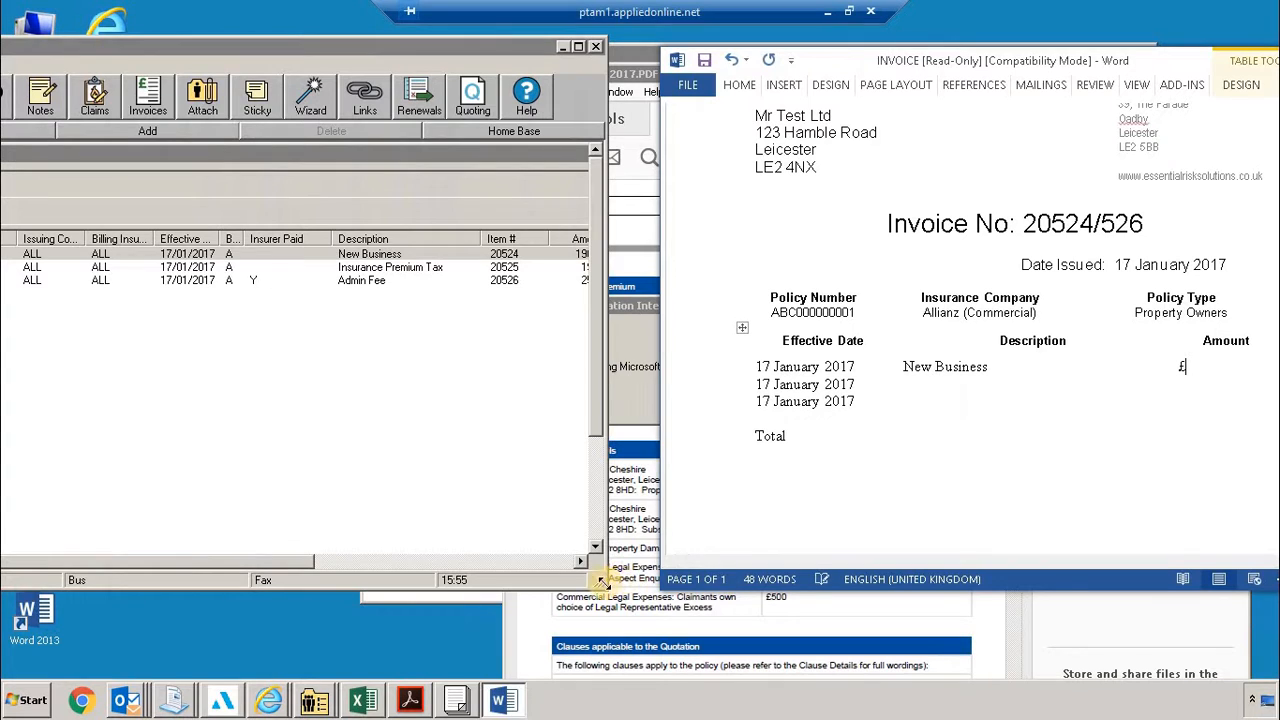
pyautogui.moveTo(601, 580); pyautogui.dragTo(686, 622)
pyautogui.moveTo(276, 50); pyautogui.dragTo(125, 52)
pyautogui.click(1190, 366)
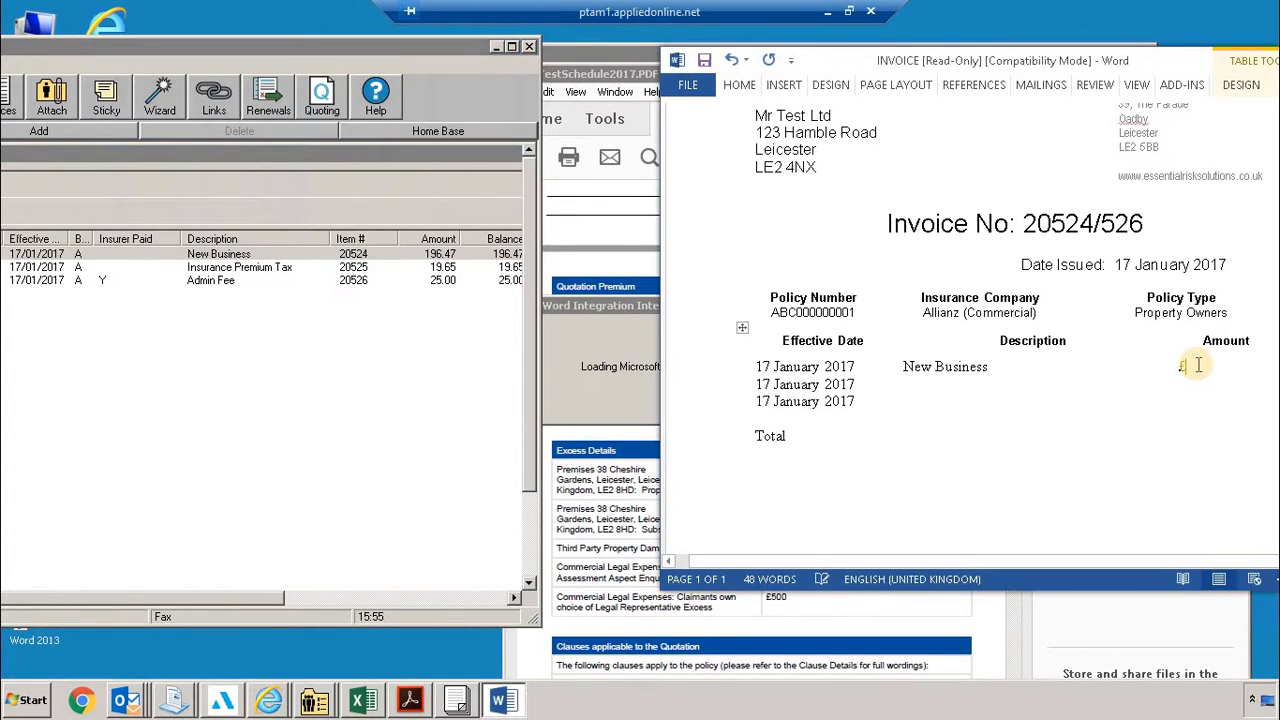
pyautogui.write('196.47')
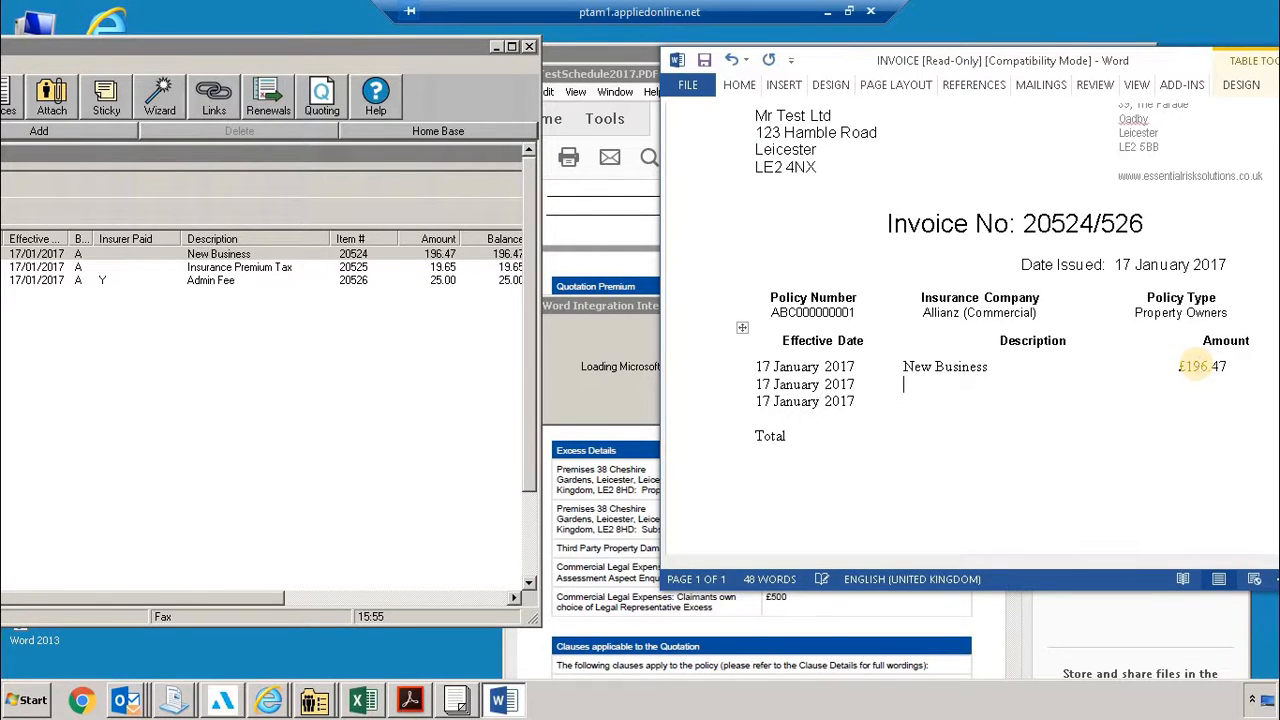
# - Fill the second item row with Insurance Premium Tax at £19.65 and the third with Broker Fee at £25.00
pyautogui.write('Insurance Premium Tax')
pyautogui.press('Tab')
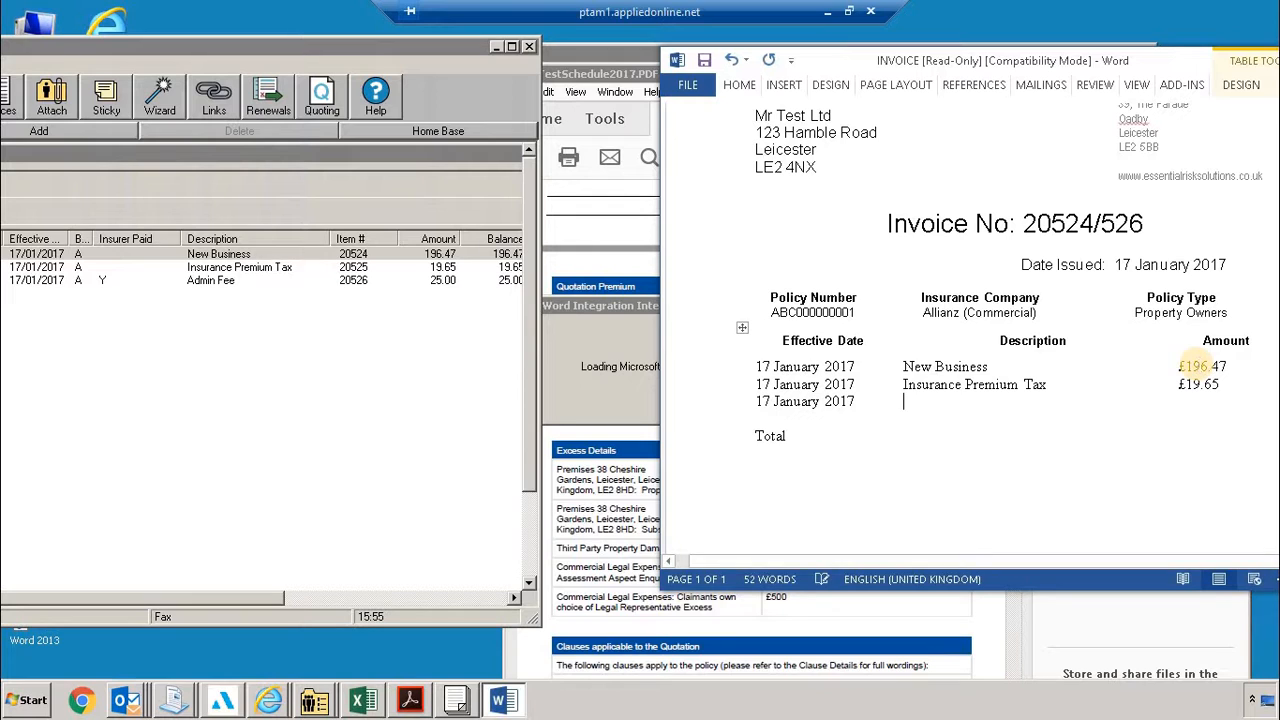
pyautogui.write('Broker Fee')
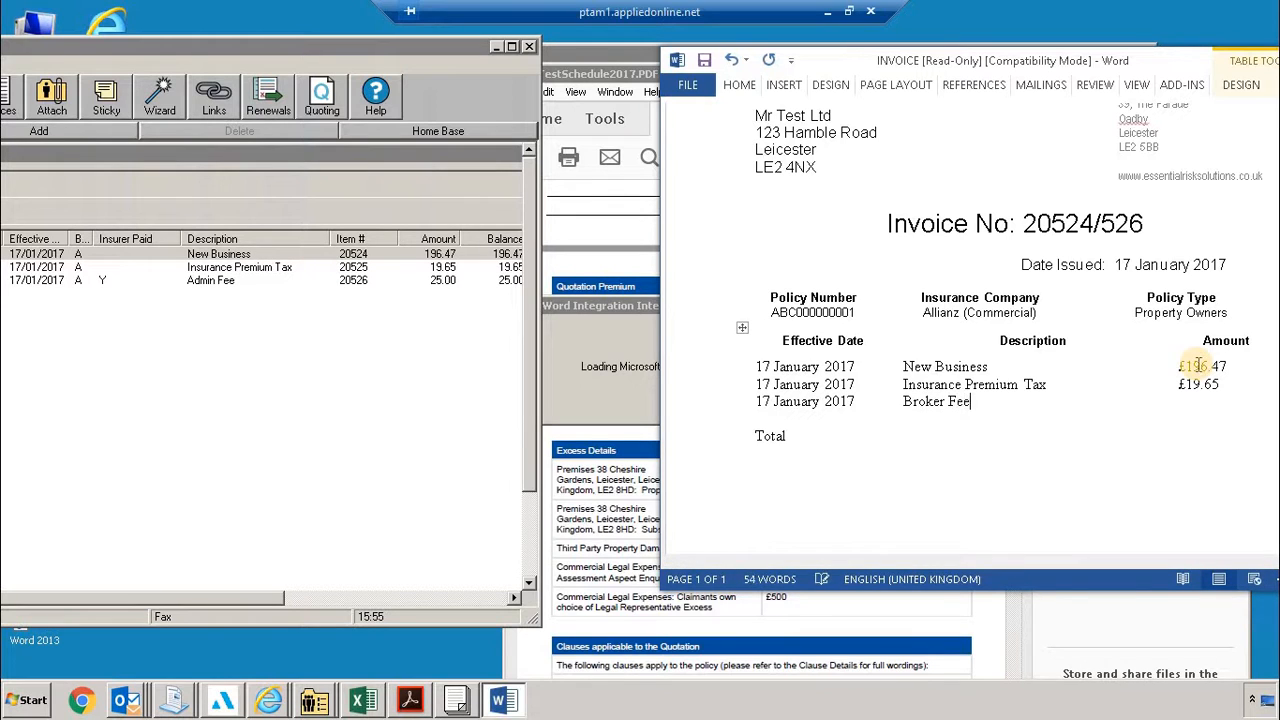
pyautogui.press('Tab')
pyautogui.write('£25.00')
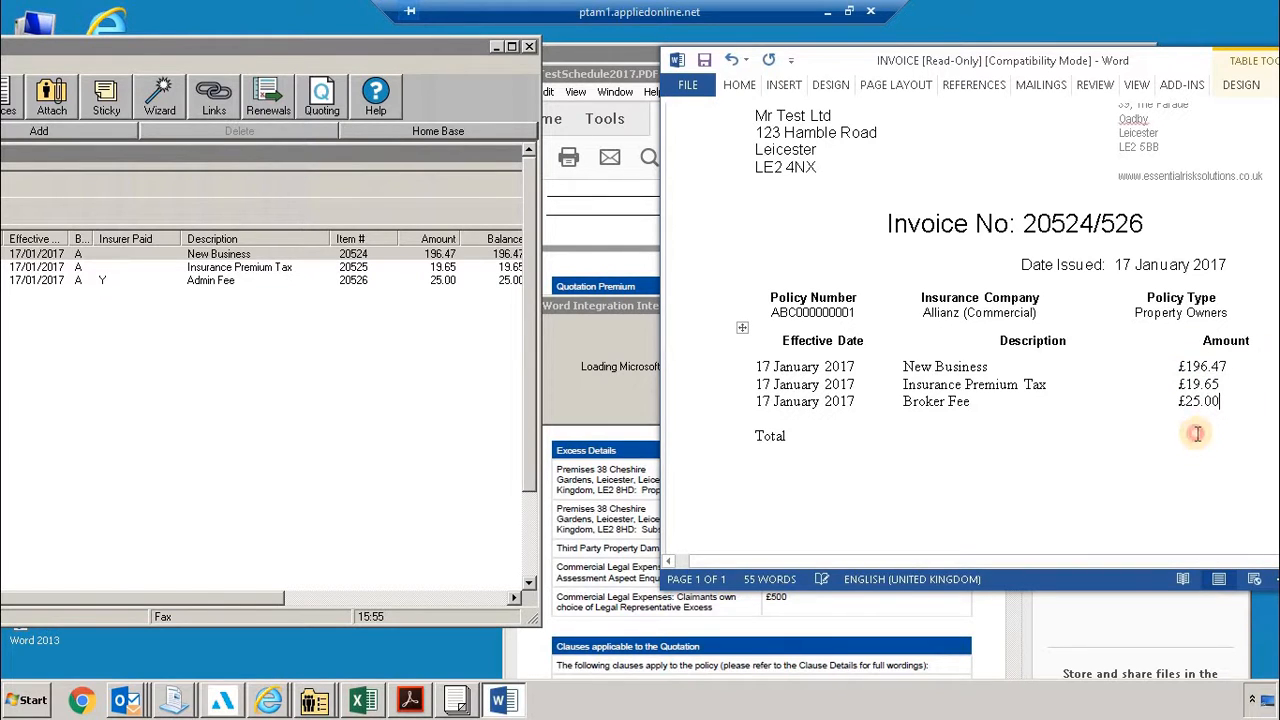
# - Start the amount in the invoice's Total row with a pound sign
pyautogui.click(1195, 434)
pyautogui.moveTo(1068, 64); pyautogui.dragTo(888, 74)
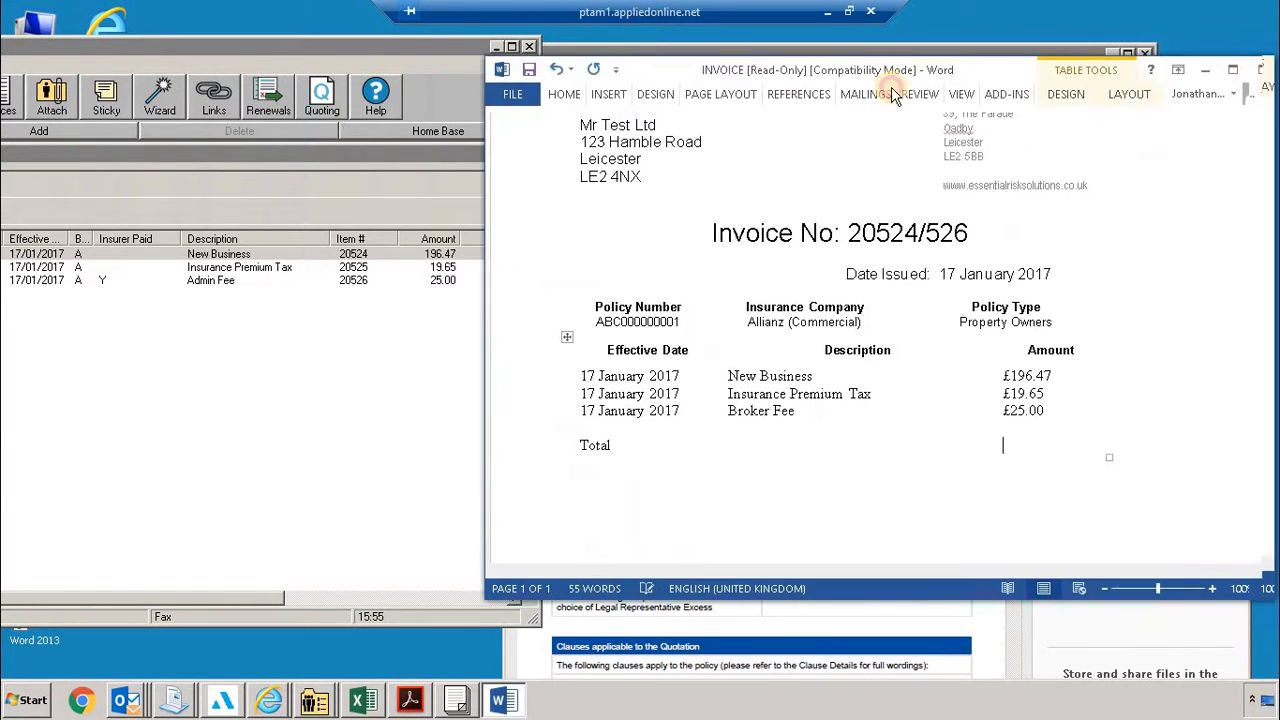
pyautogui.write('£')
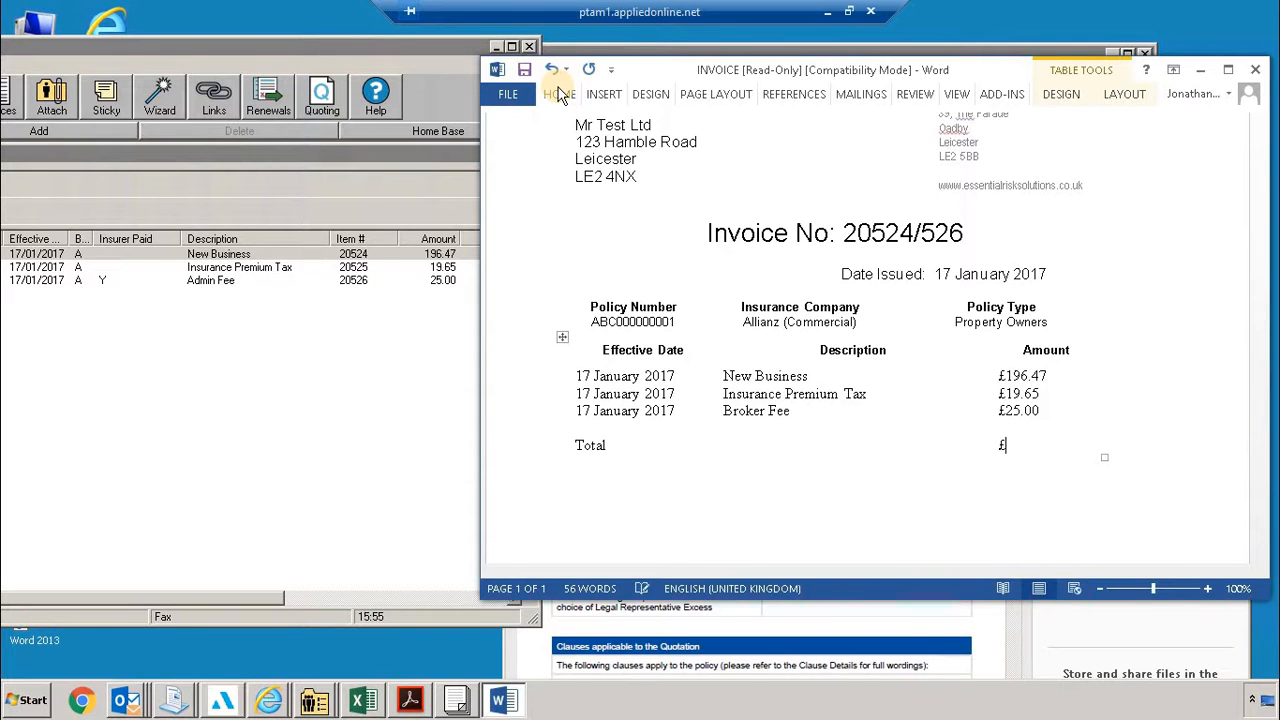
# - Switch to the client records and show Mr Test Ltd's policy list with the balance column in view beside the invoice
pyautogui.moveTo(820, 70); pyautogui.dragTo(862, 78)
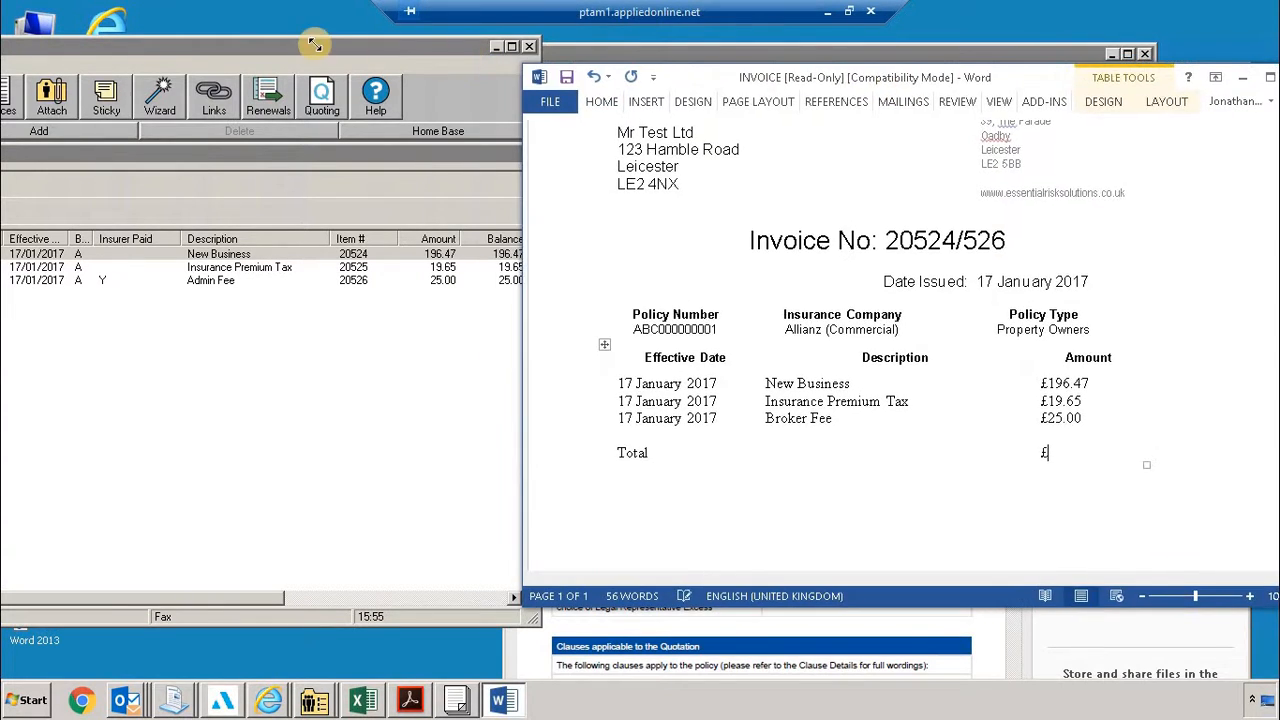
pyautogui.moveTo(315, 45); pyautogui.dragTo(728, 58)
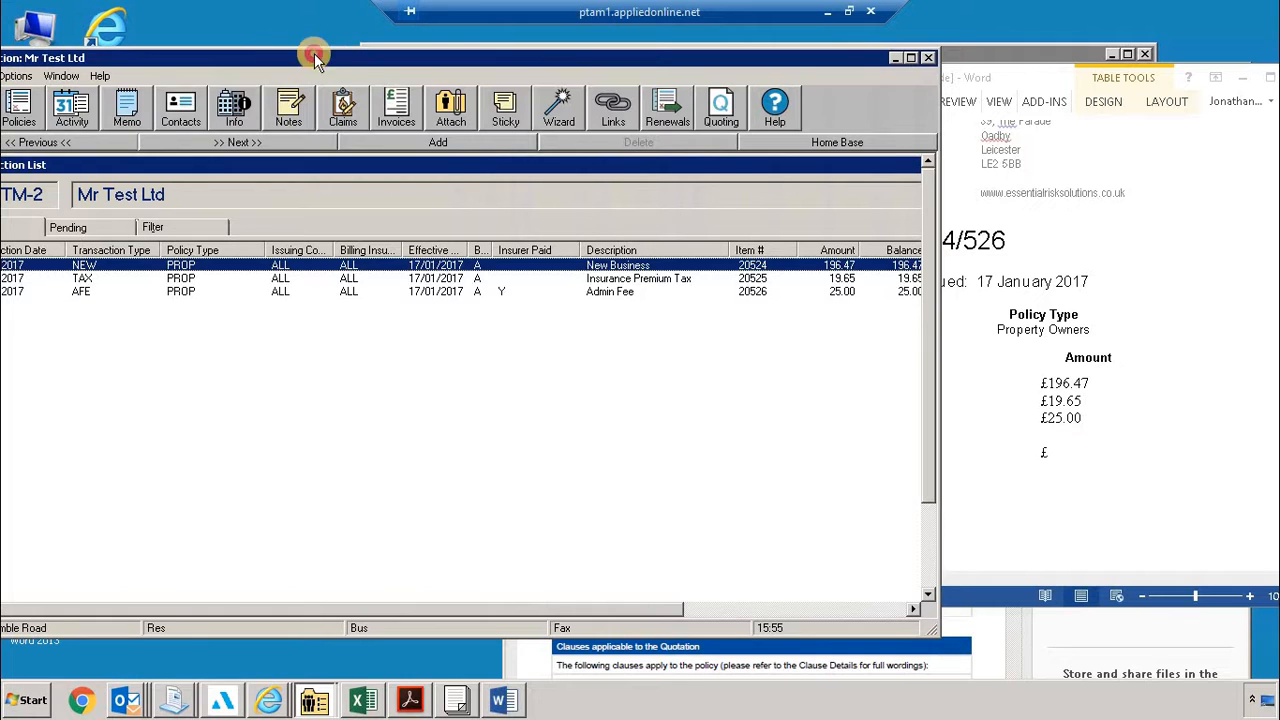
pyautogui.moveTo(314, 53); pyautogui.dragTo(380, 55)
pyautogui.click(31, 110)
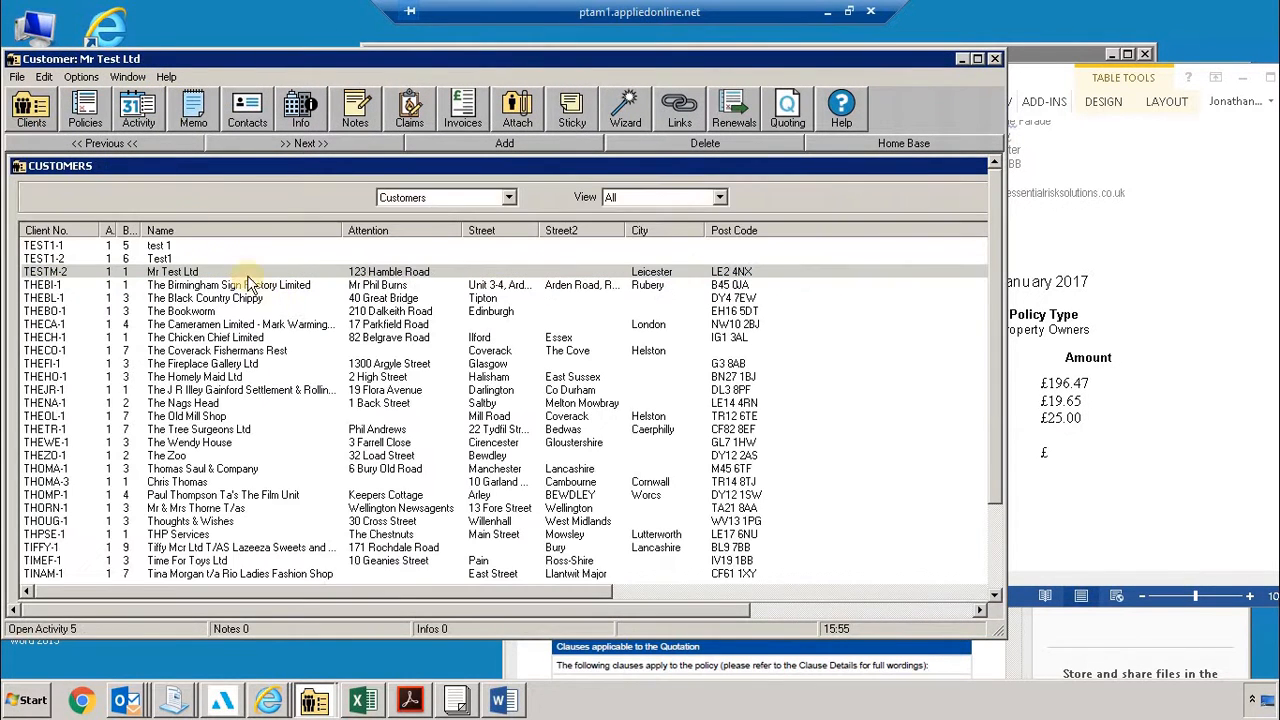
pyautogui.click(85, 108)
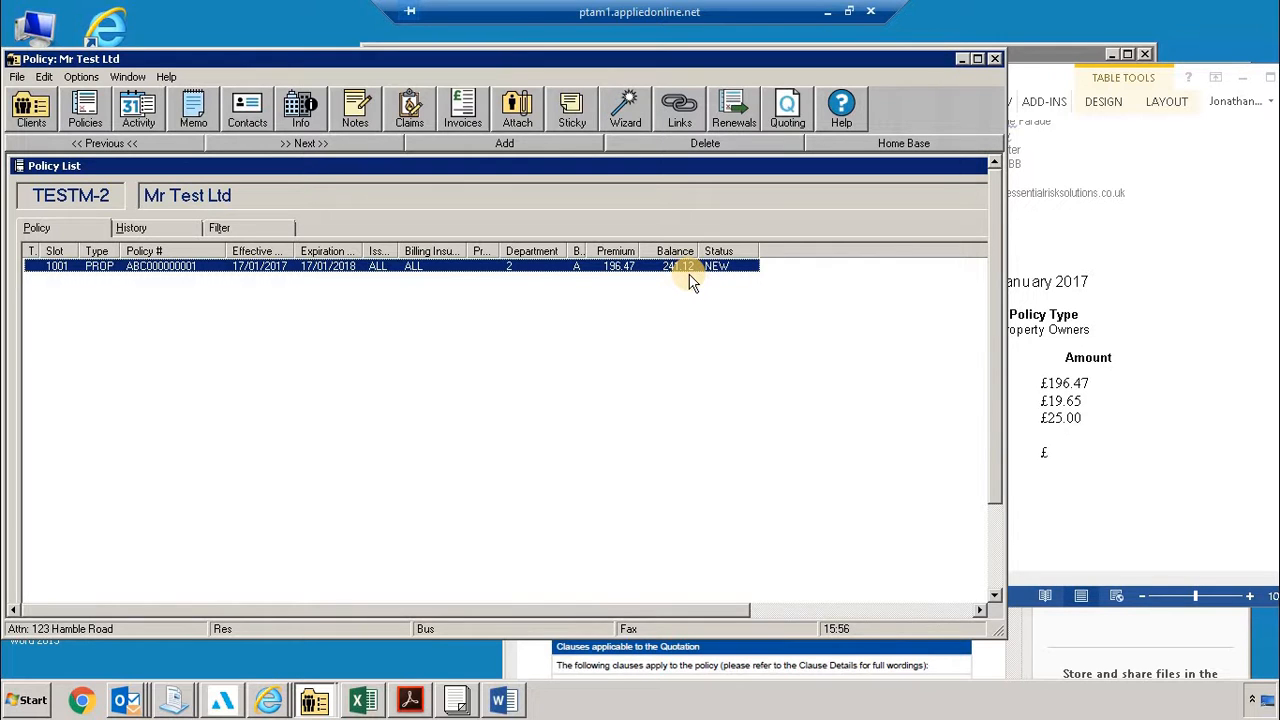
pyautogui.moveTo(651, 60); pyautogui.dragTo(531, 47)
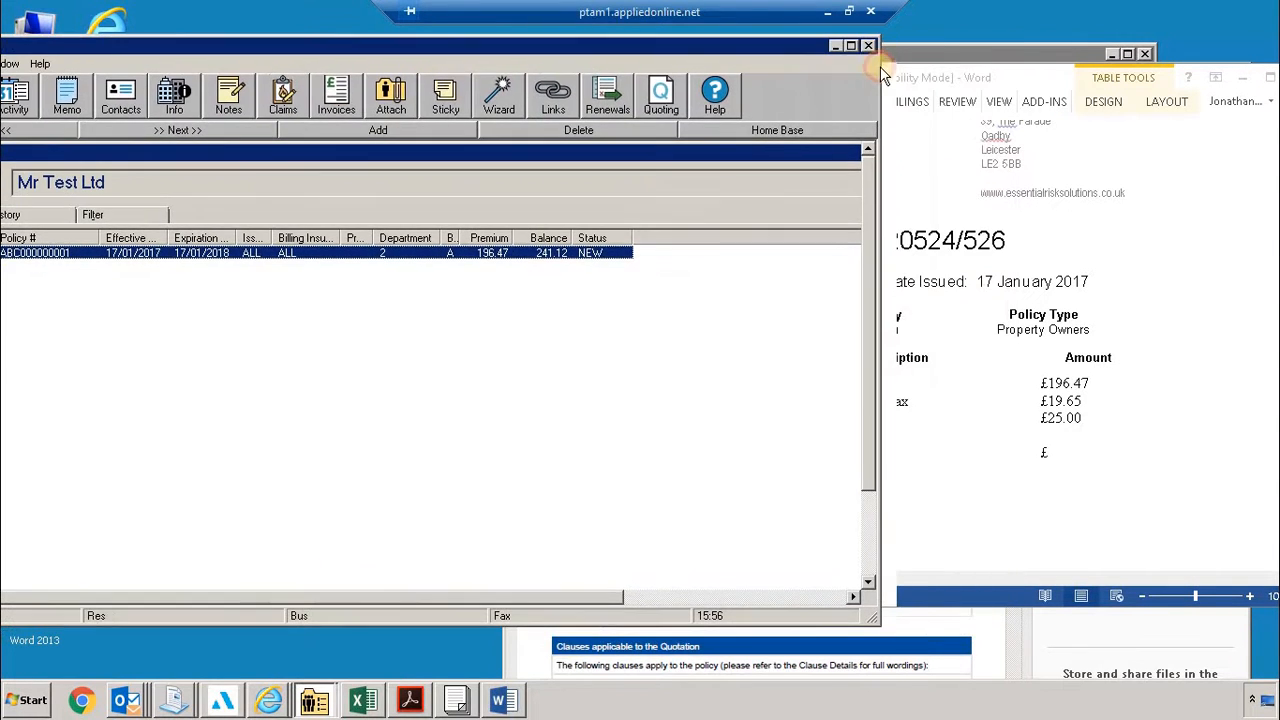
# - Return to the invoice document and complete the Total amount as £241.12, matching the policy balance
pyautogui.doubleClick(928, 77)
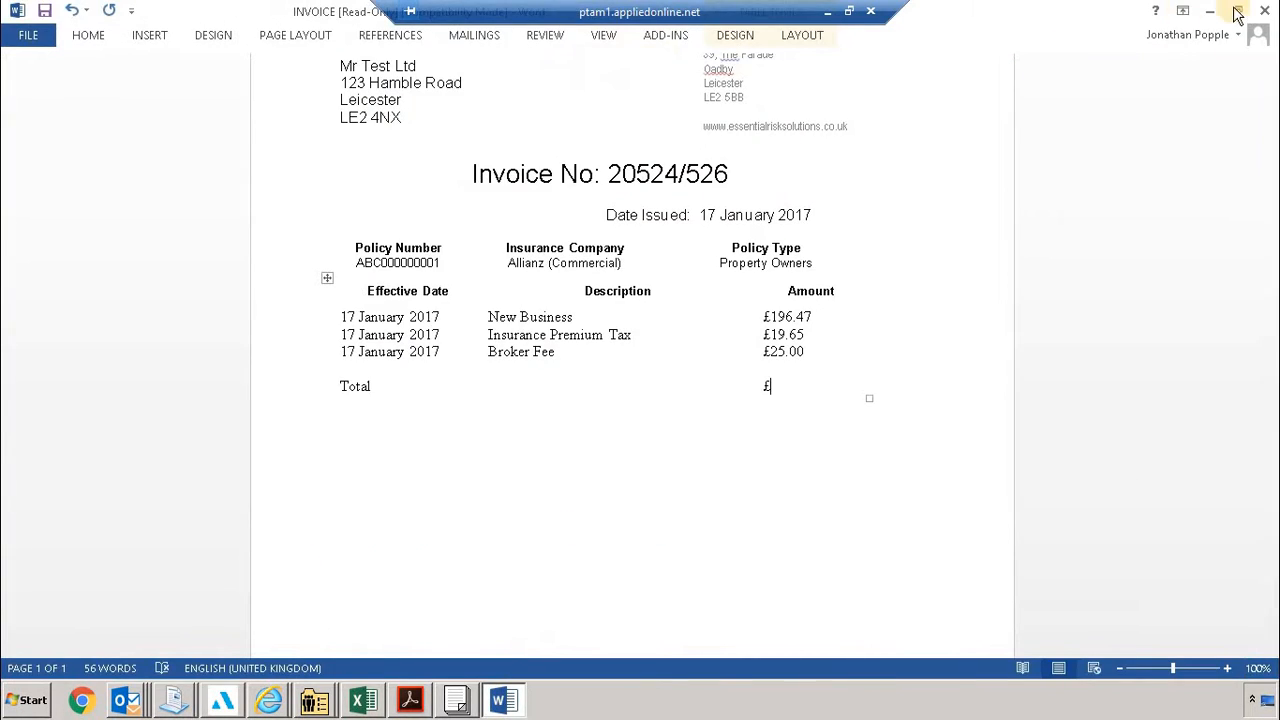
pyautogui.click(1238, 12)
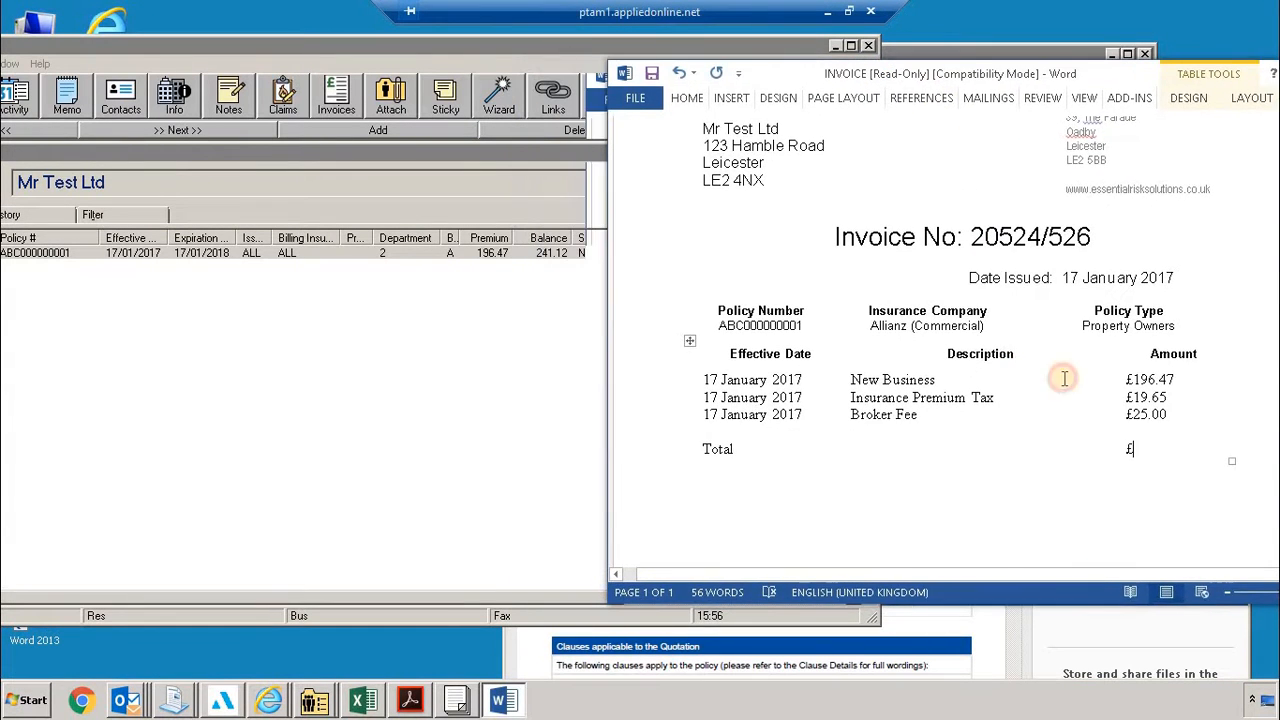
pyautogui.click(1155, 449)
pyautogui.write('241.12')
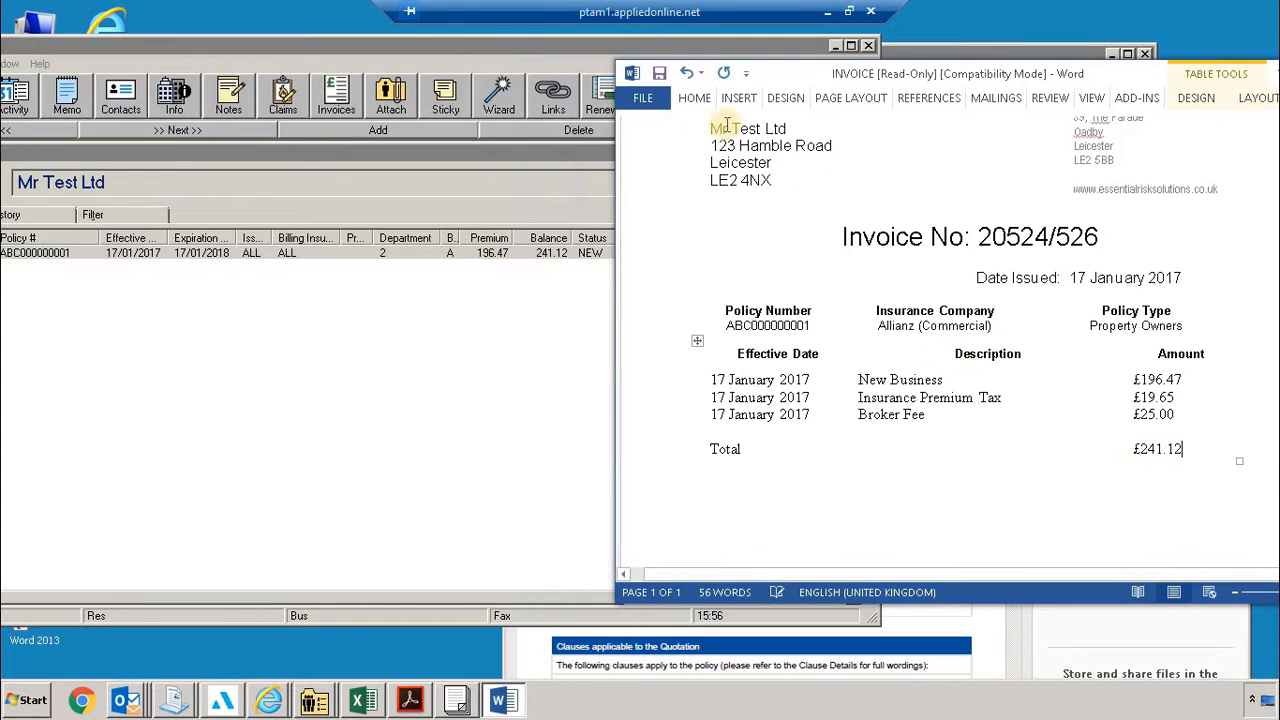
# - Print the completed invoice document to the PDF Writer - bioPDF printer
pyautogui.click(646, 94)
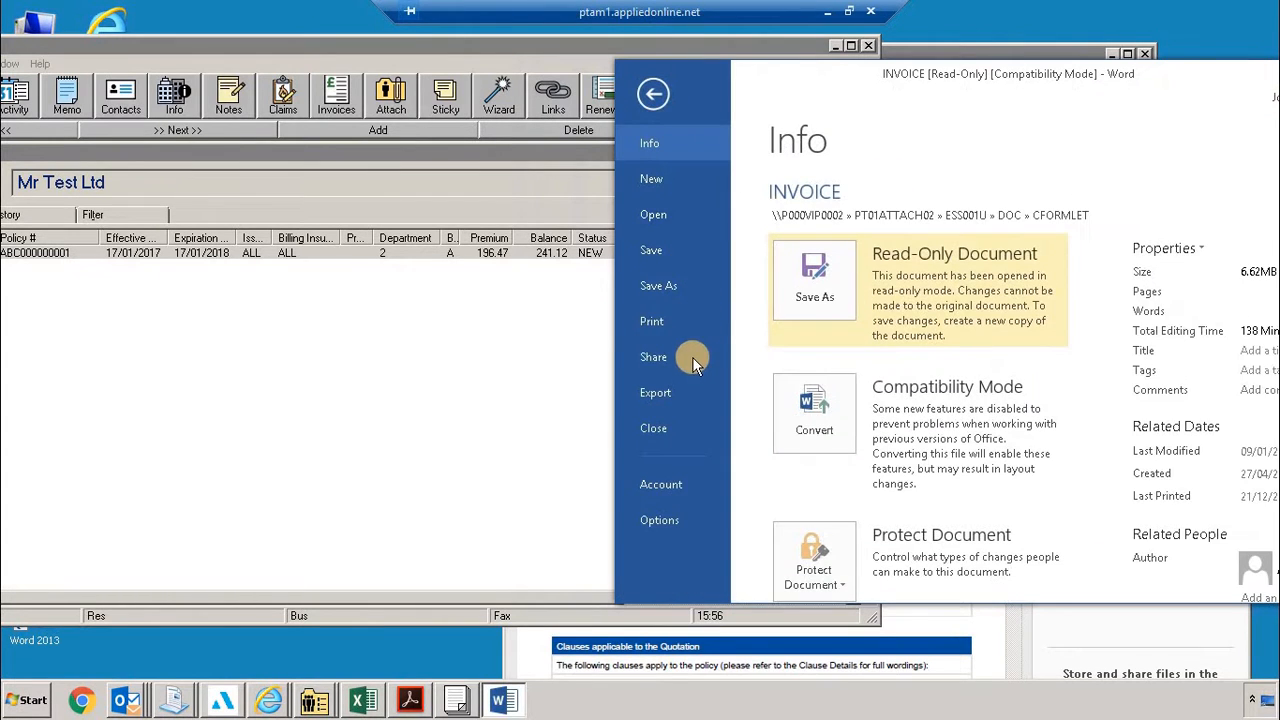
pyautogui.click(692, 322)
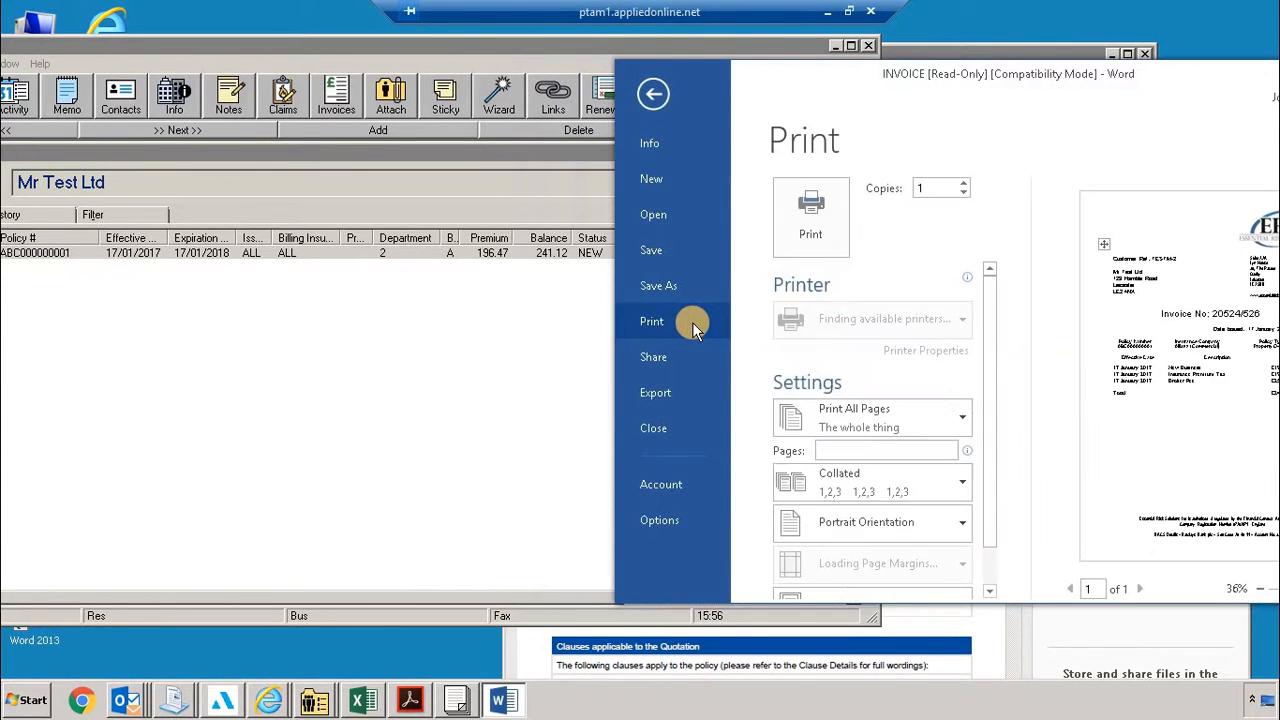
pyautogui.click(880, 322)
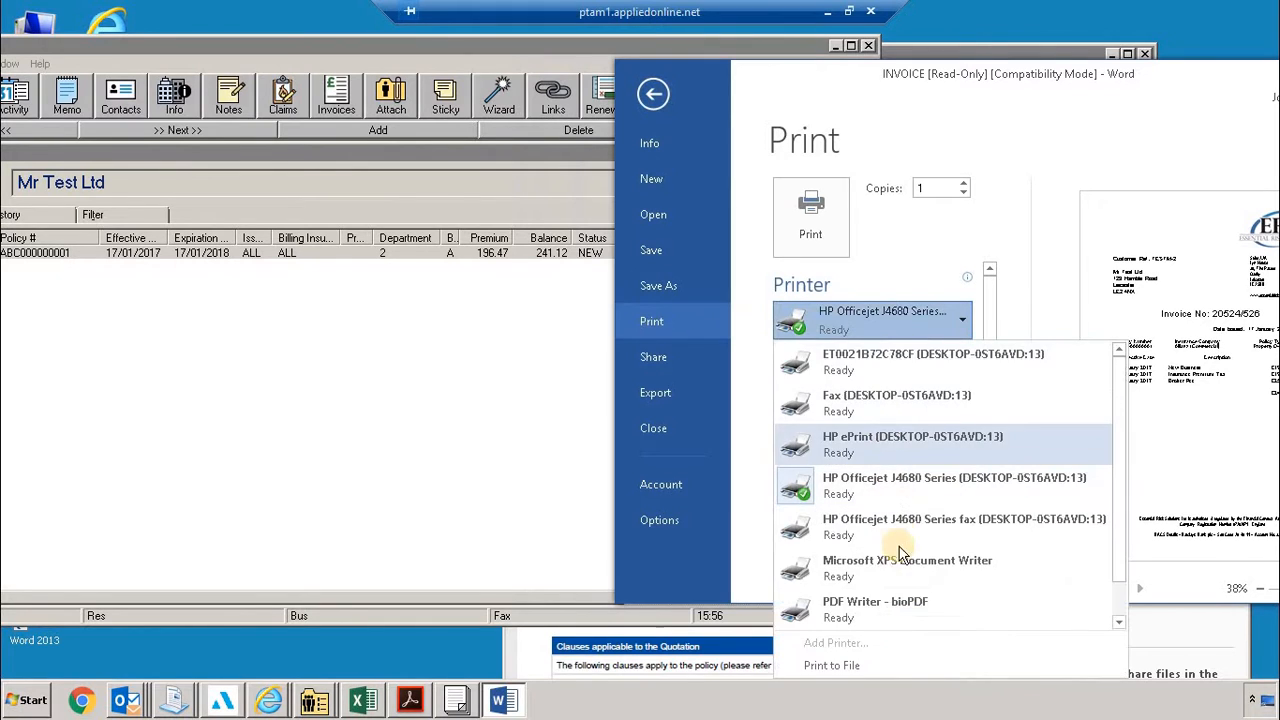
pyautogui.click(897, 605)
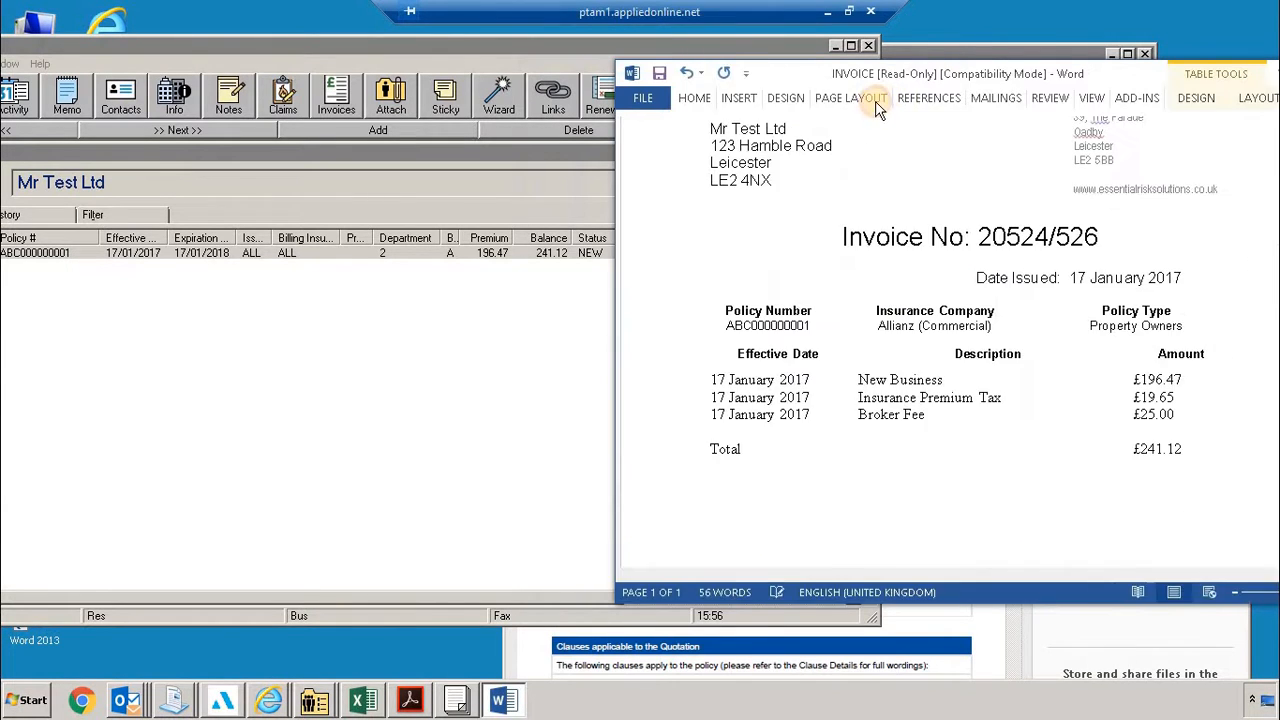
# - Close the invoice and save it as an attachment to the policy, with description Invoice 2017 and subcategory DOCUMENT
pyautogui.moveTo(930, 78); pyautogui.dragTo(785, 170)
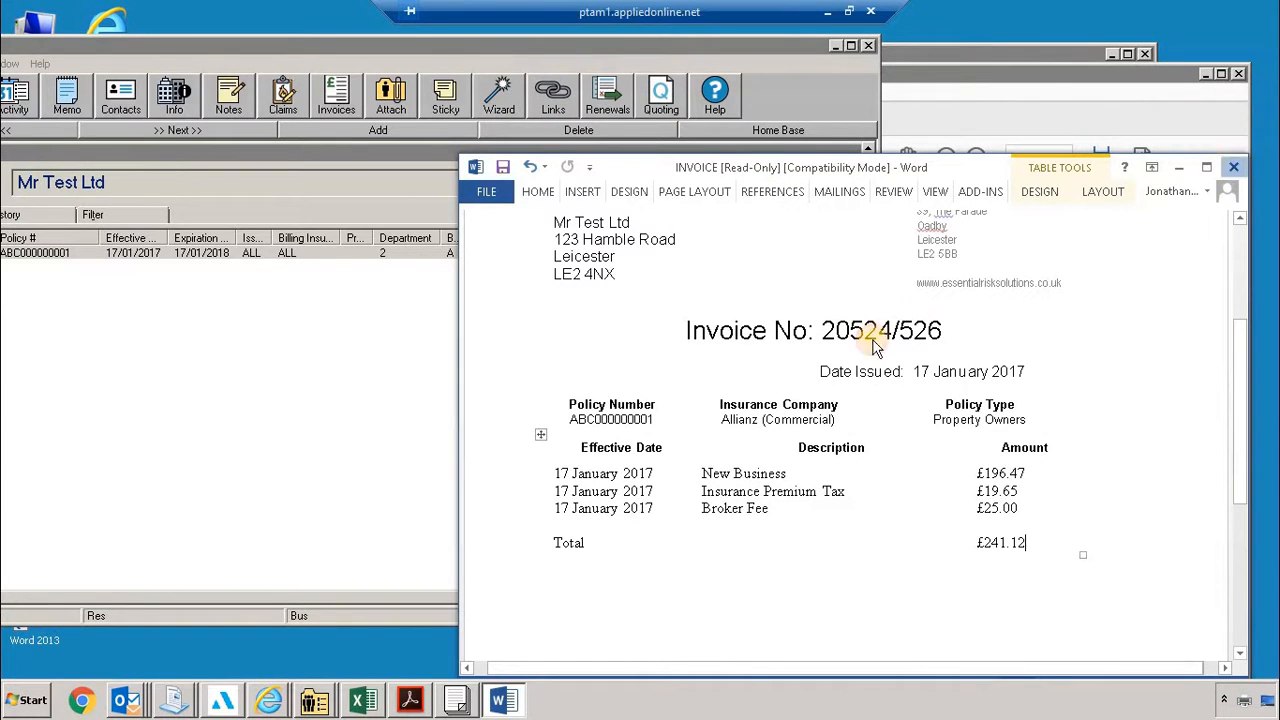
pyautogui.click(657, 405)
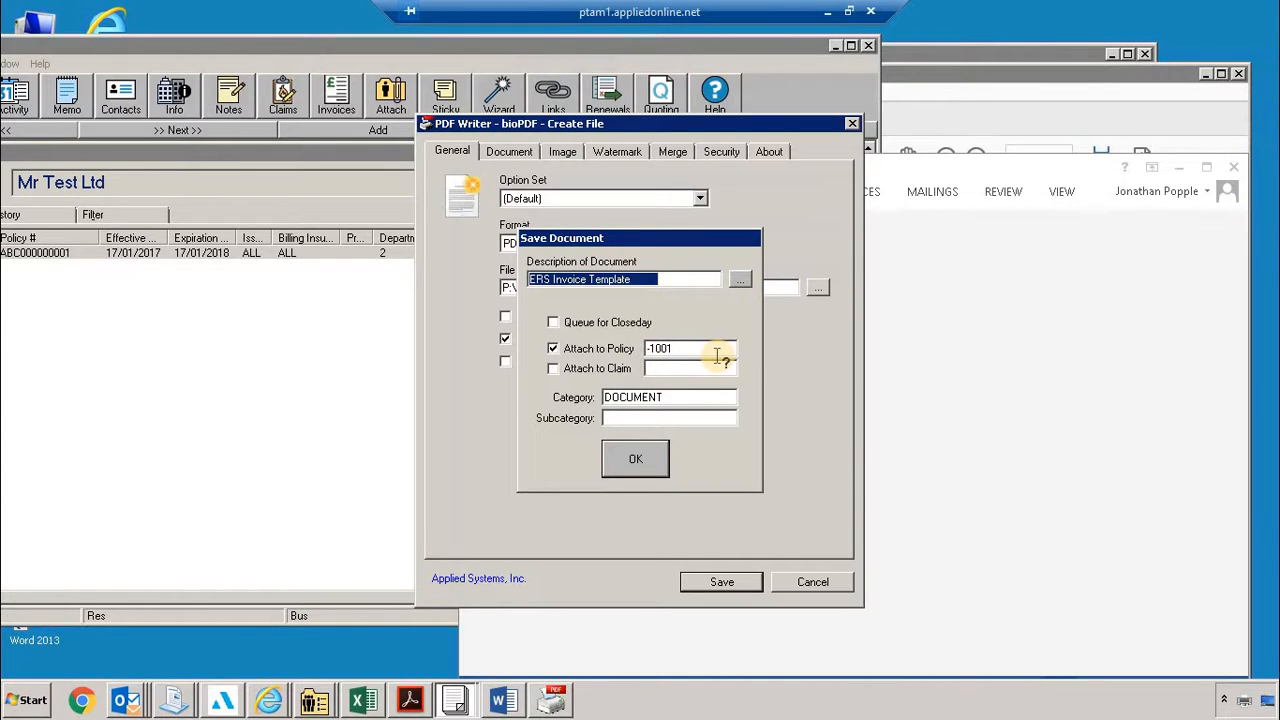
pyautogui.write('Invoice 2017')
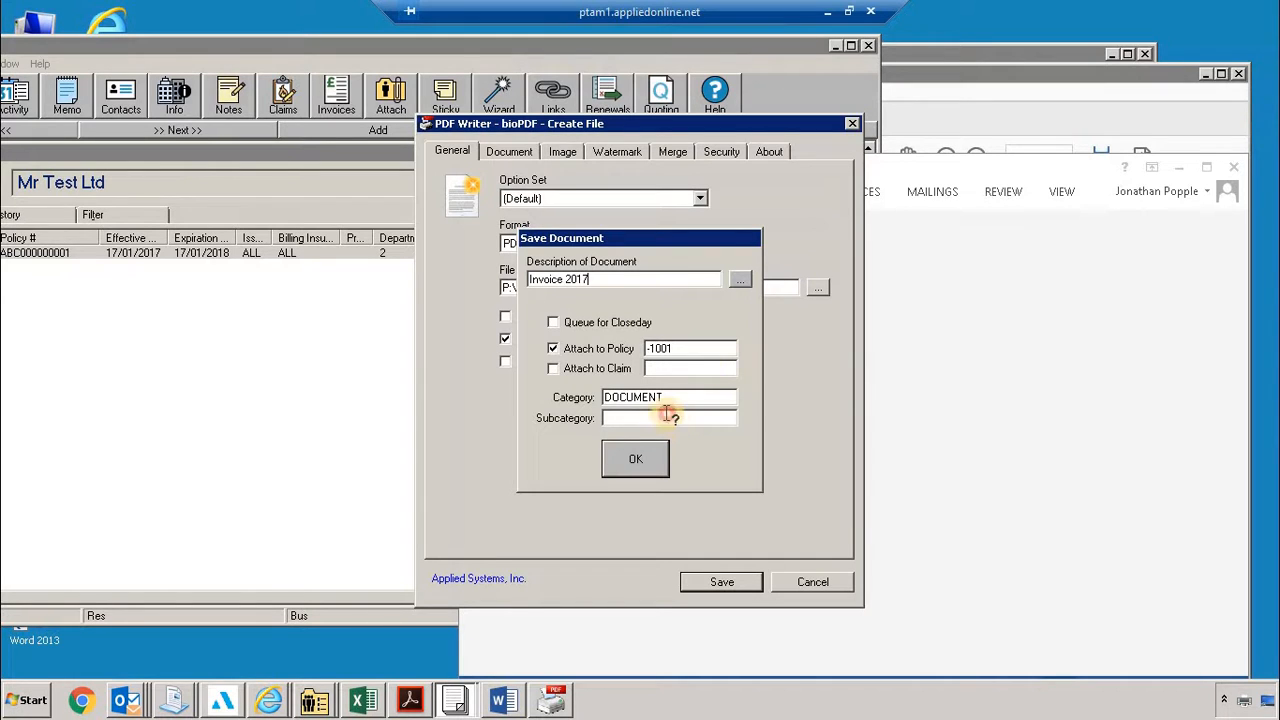
pyautogui.click(666, 416)
pyautogui.write('DOCUMDNT')
pyautogui.click(630, 277)
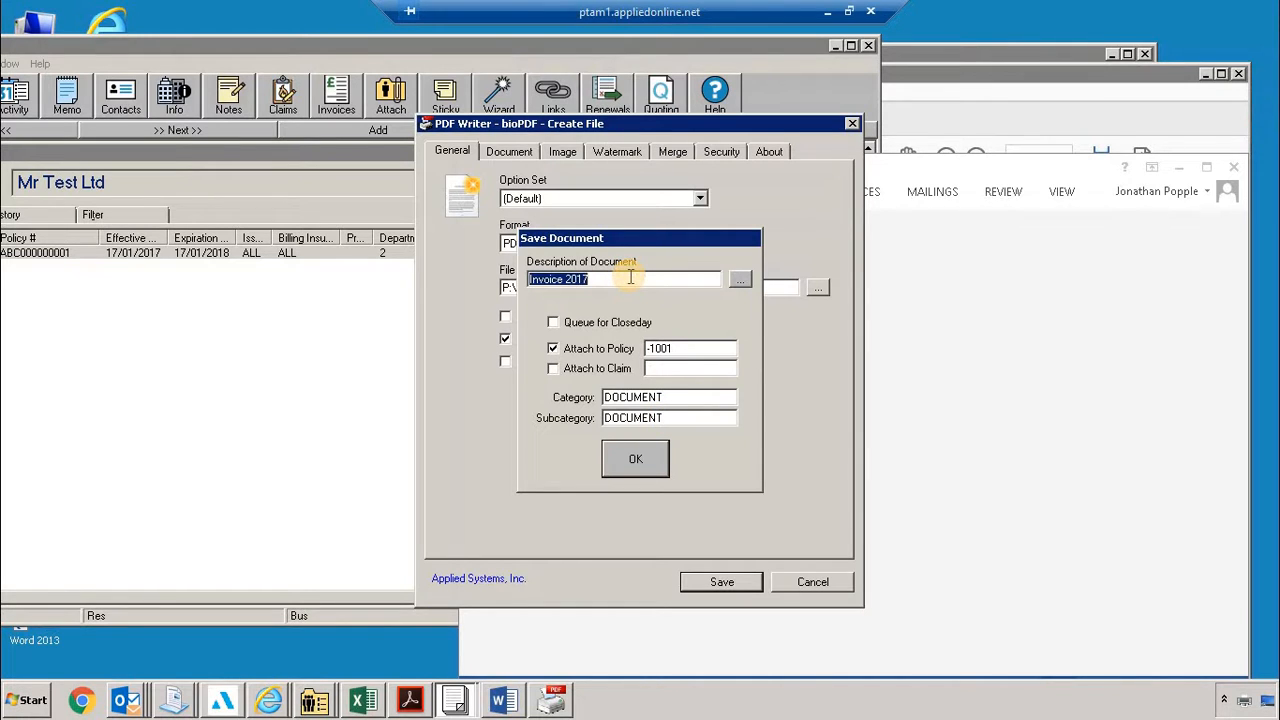
pyautogui.click(630, 277)
pyautogui.click(617, 460)
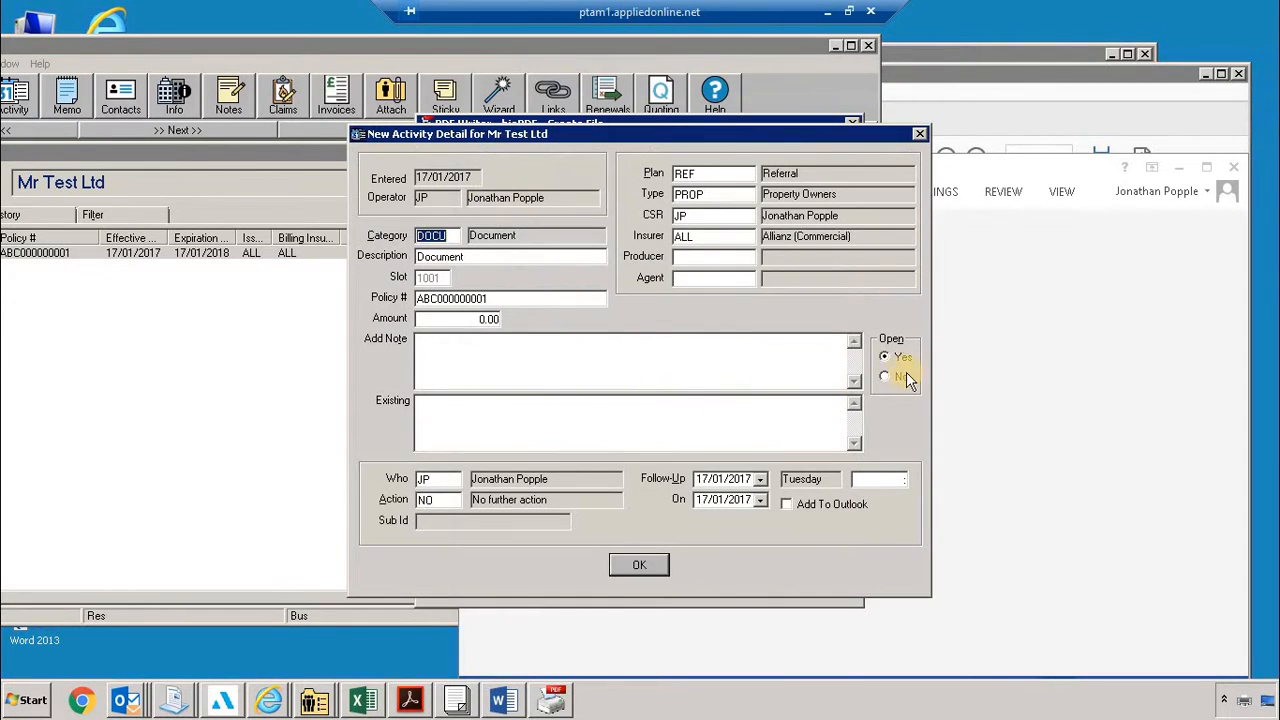
# - Record the document activity for Mr Test Ltd as not open and dismiss the Word integration prompt
pyautogui.click(884, 376)
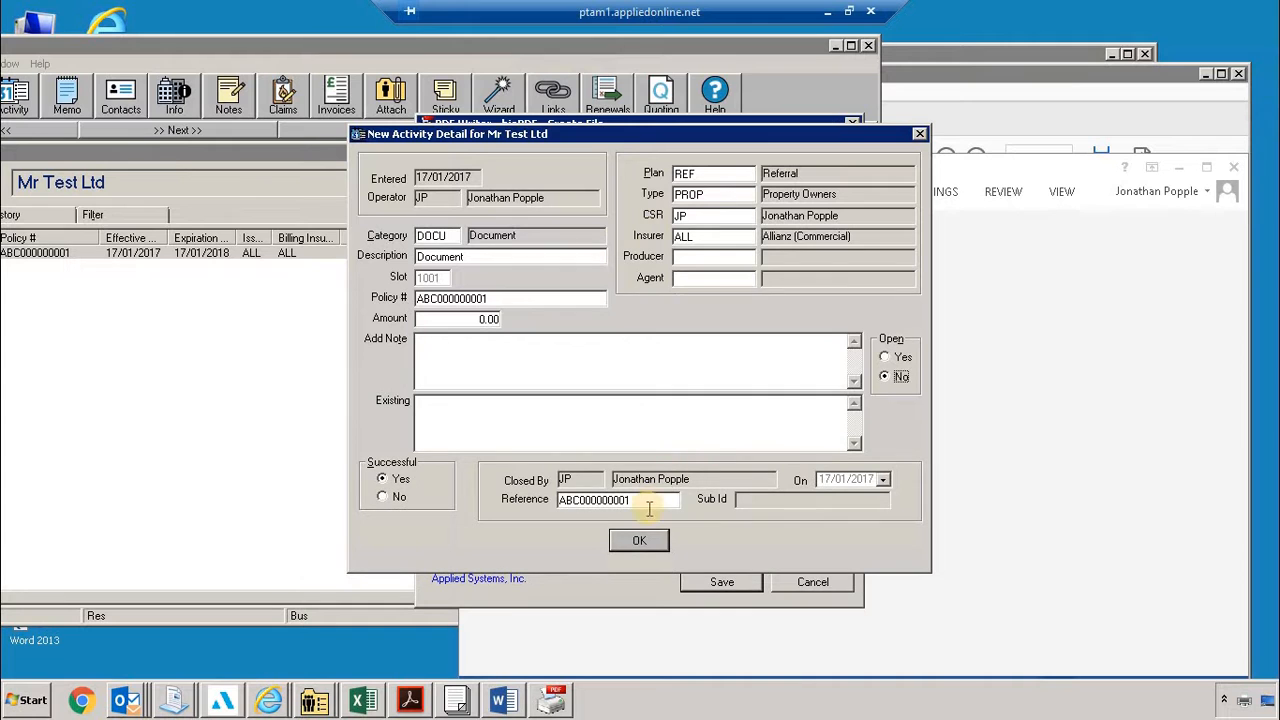
pyautogui.click(639, 540)
pyautogui.click(616, 404)
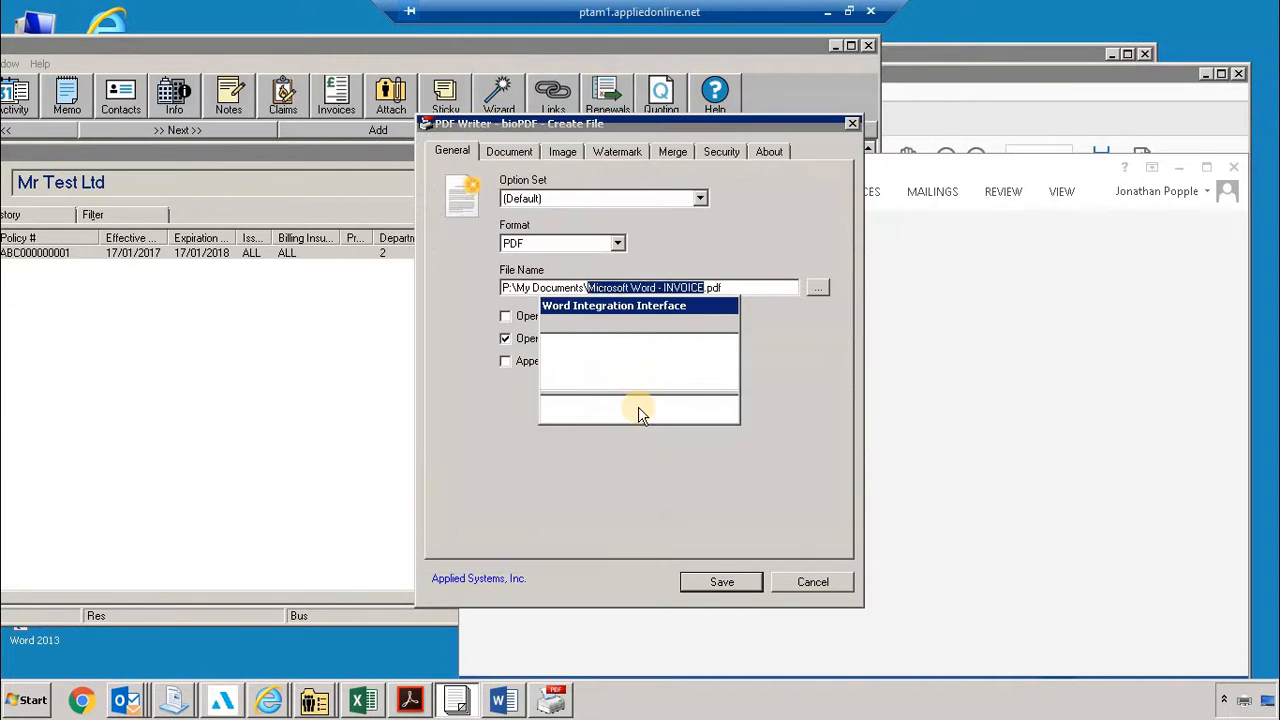
# - Name the PDF output file MrTestINVOICE2017.pdf and save it
pyautogui.moveTo(665, 288); pyautogui.dragTo(206, 224)
pyautogui.press('BackSpace')
pyautogui.write('MrTe')
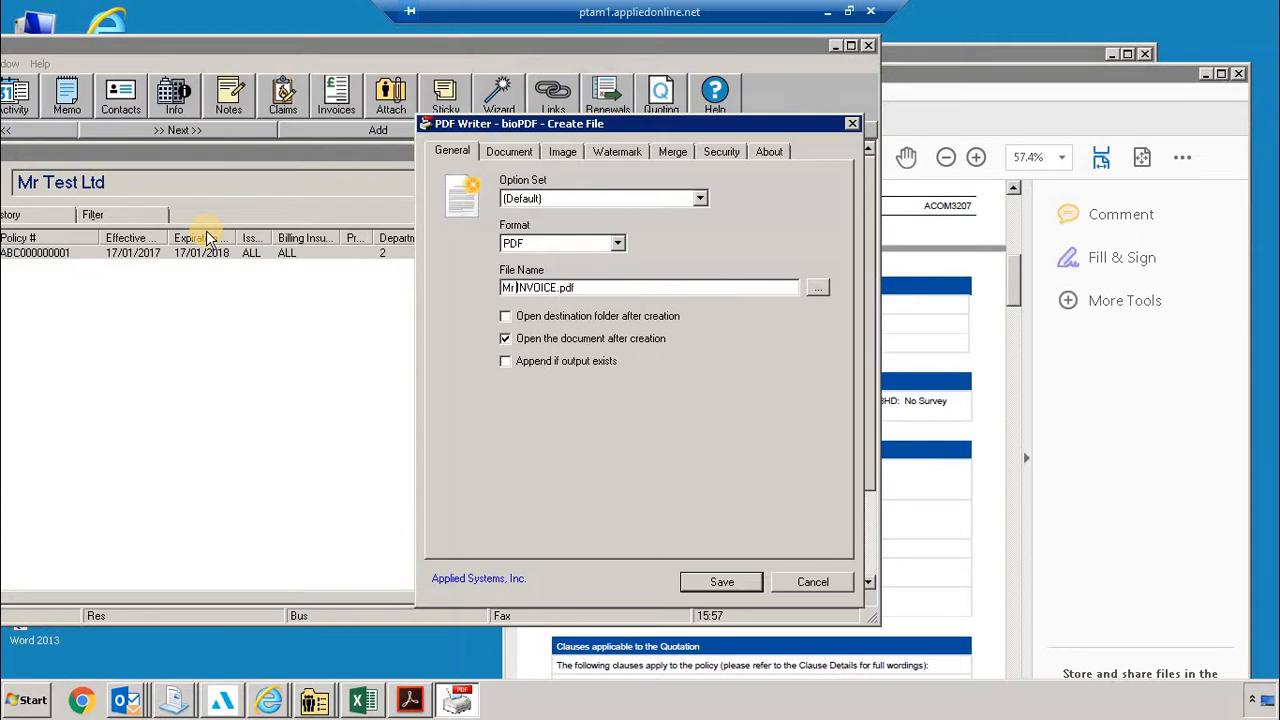
pyautogui.write('stINVOICE2016')
pyautogui.press('BackSpace')
pyautogui.write('7')
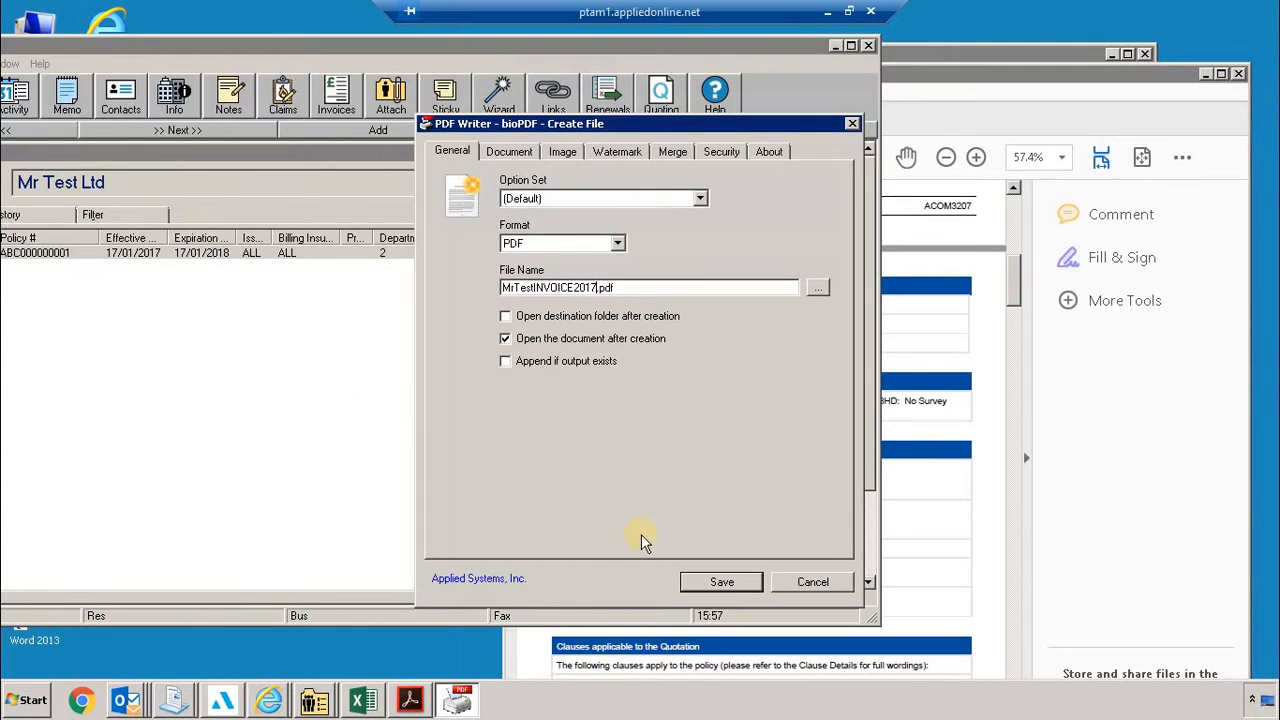
pyautogui.click(714, 581)
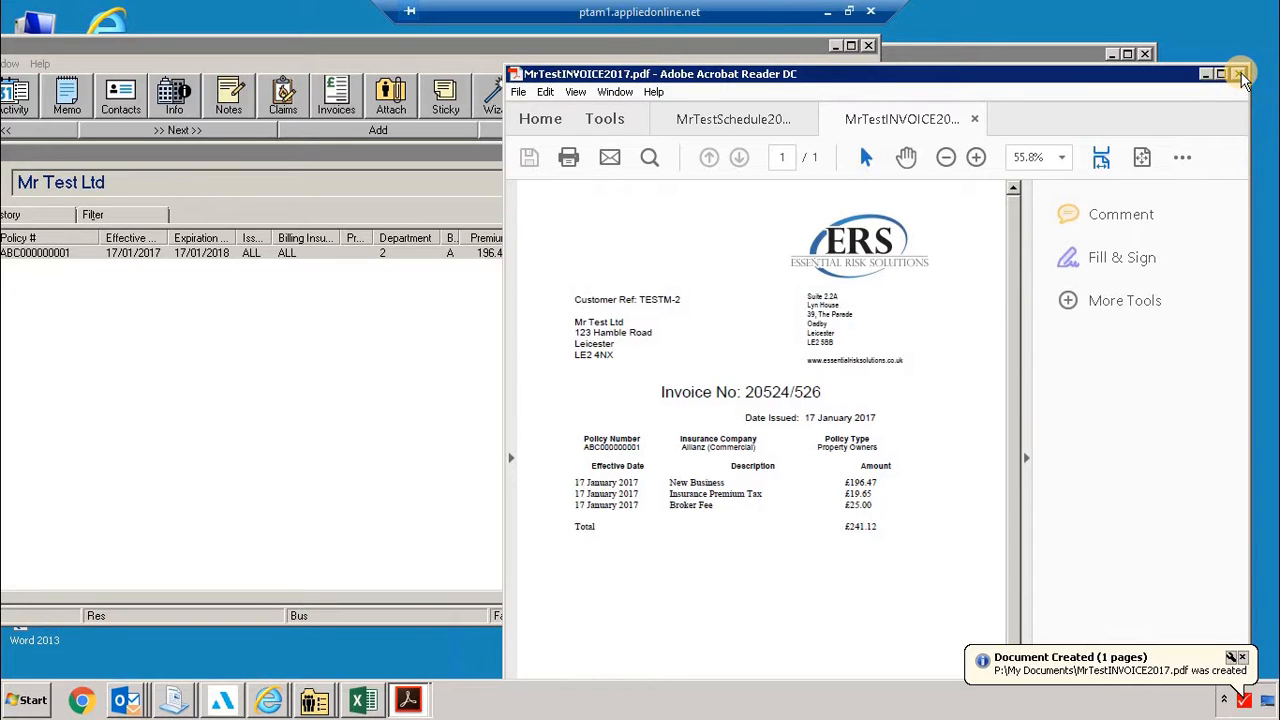
# - Close the PDF reader, bring the client window fully into view and show Mr Test Ltd's attachment list with Invoice 2017 selected
pyautogui.click(1240, 74)
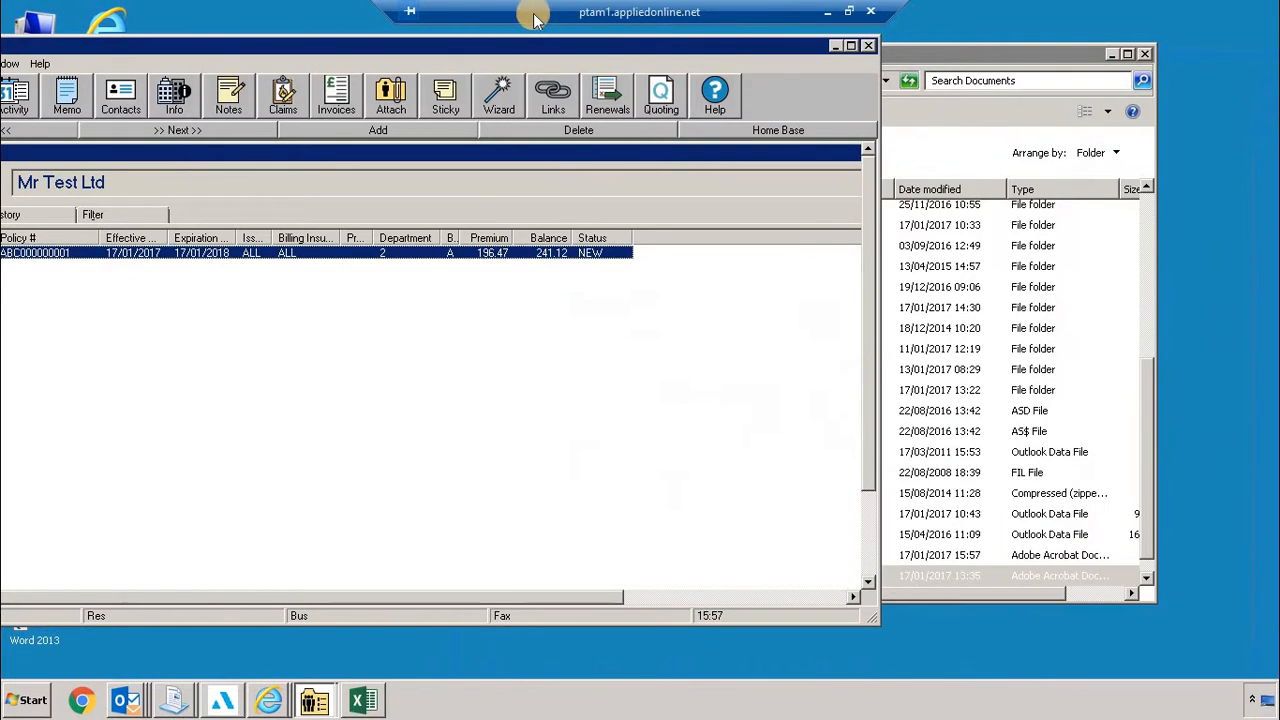
pyautogui.click(555, 48)
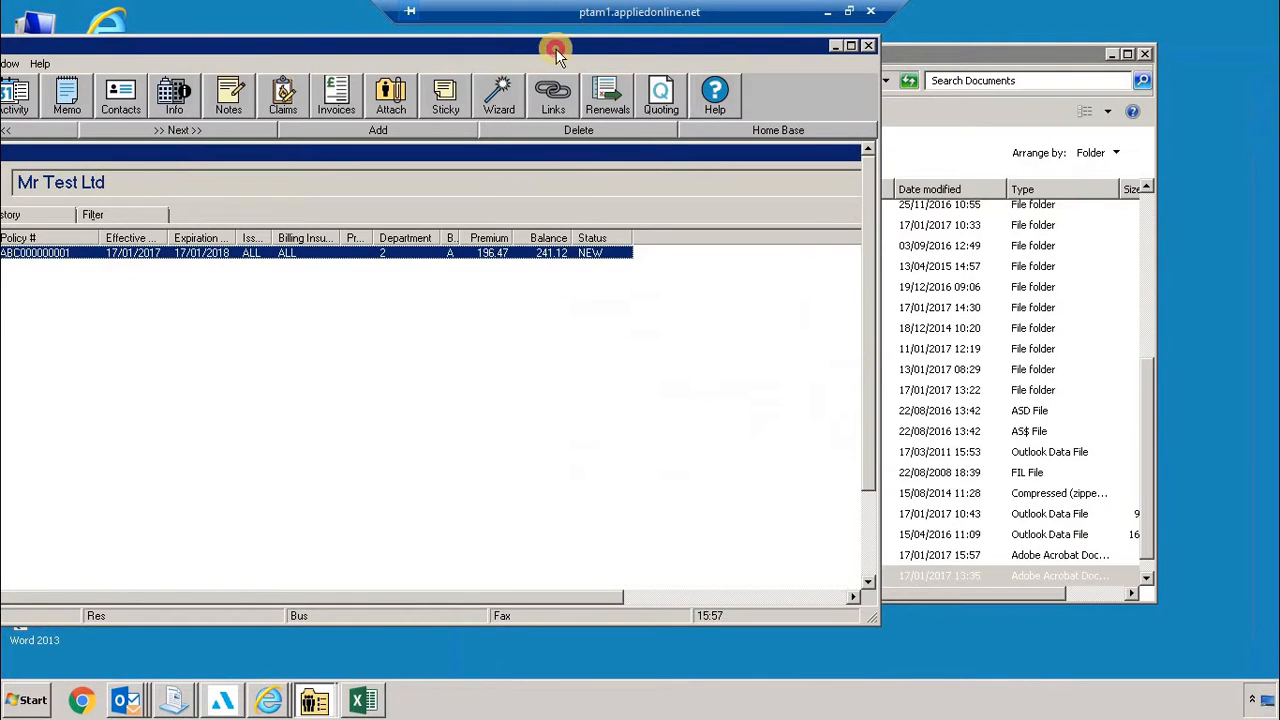
pyautogui.moveTo(557, 52); pyautogui.dragTo(845, 64)
pyautogui.click(716, 117)
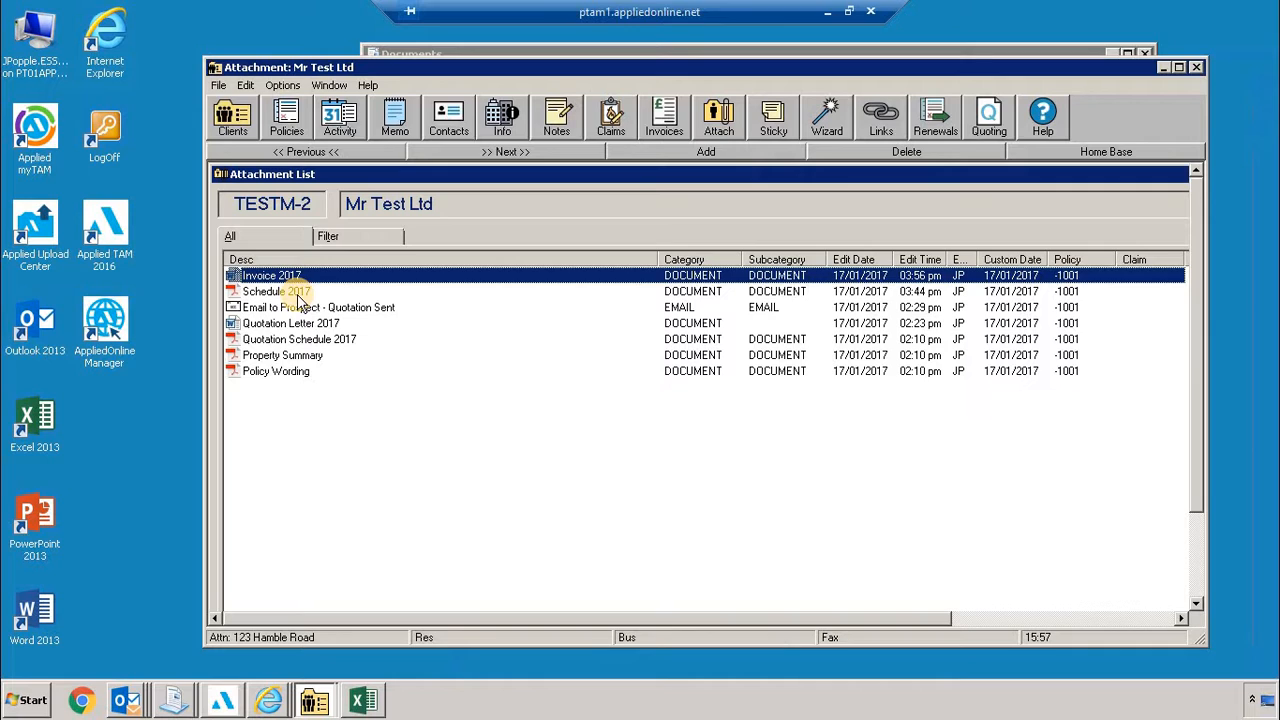
pyautogui.click(293, 276)
pyautogui.click(30, 700)
pyautogui.click(534, 506)
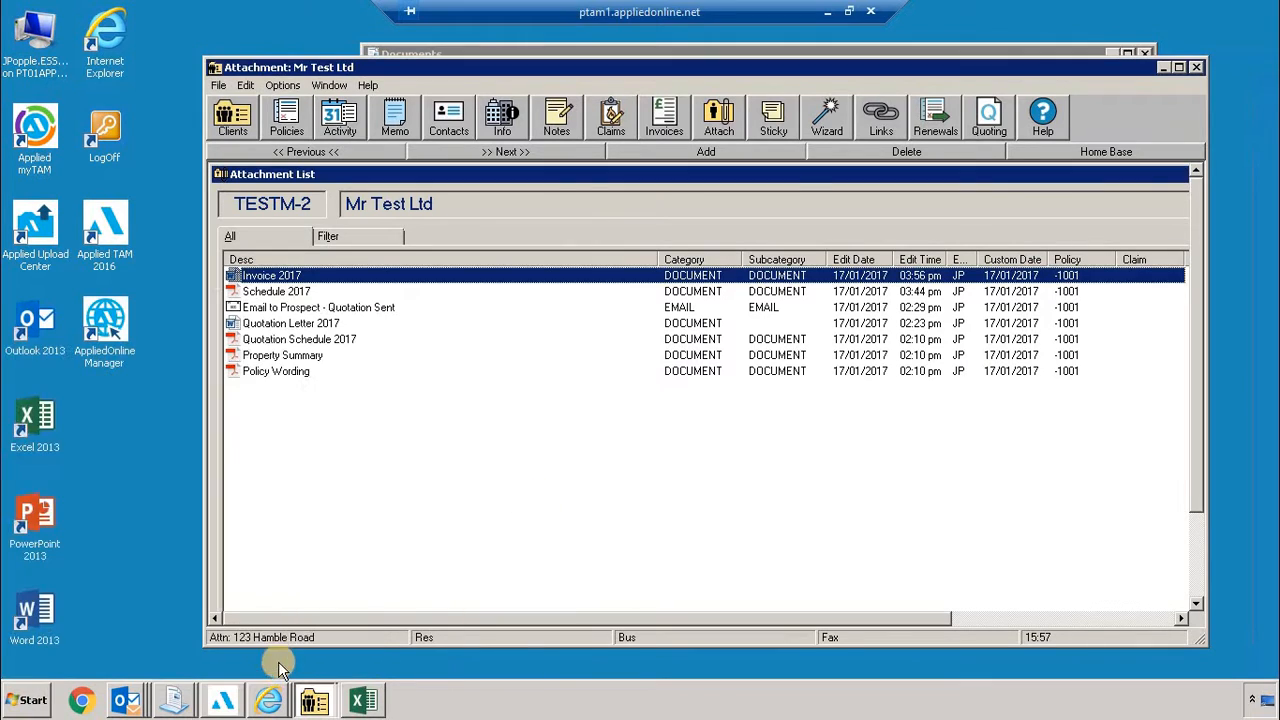
# - Switch to Outlook, start a new email and address it to the suggested Essential Risk Solutions contact
pyautogui.click(125, 700)
pyautogui.click(150, 645)
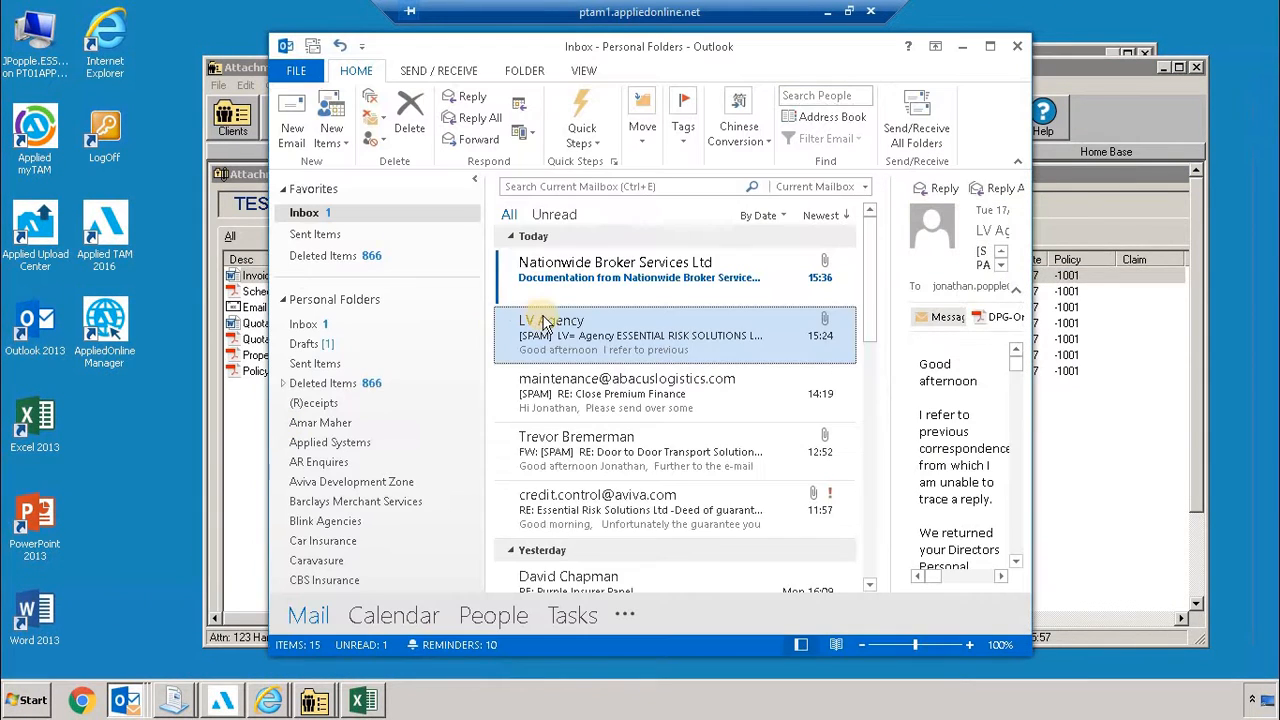
pyautogui.click(595, 281)
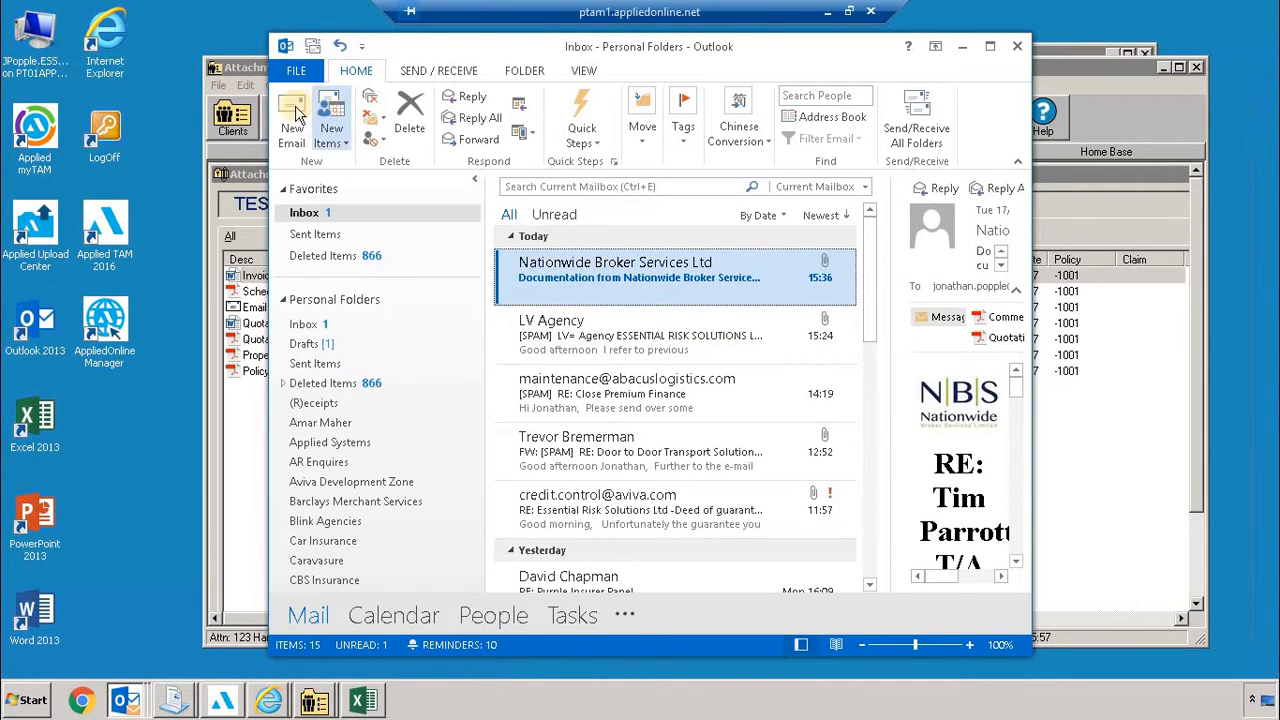
pyautogui.click(291, 130)
pyautogui.write('jona')
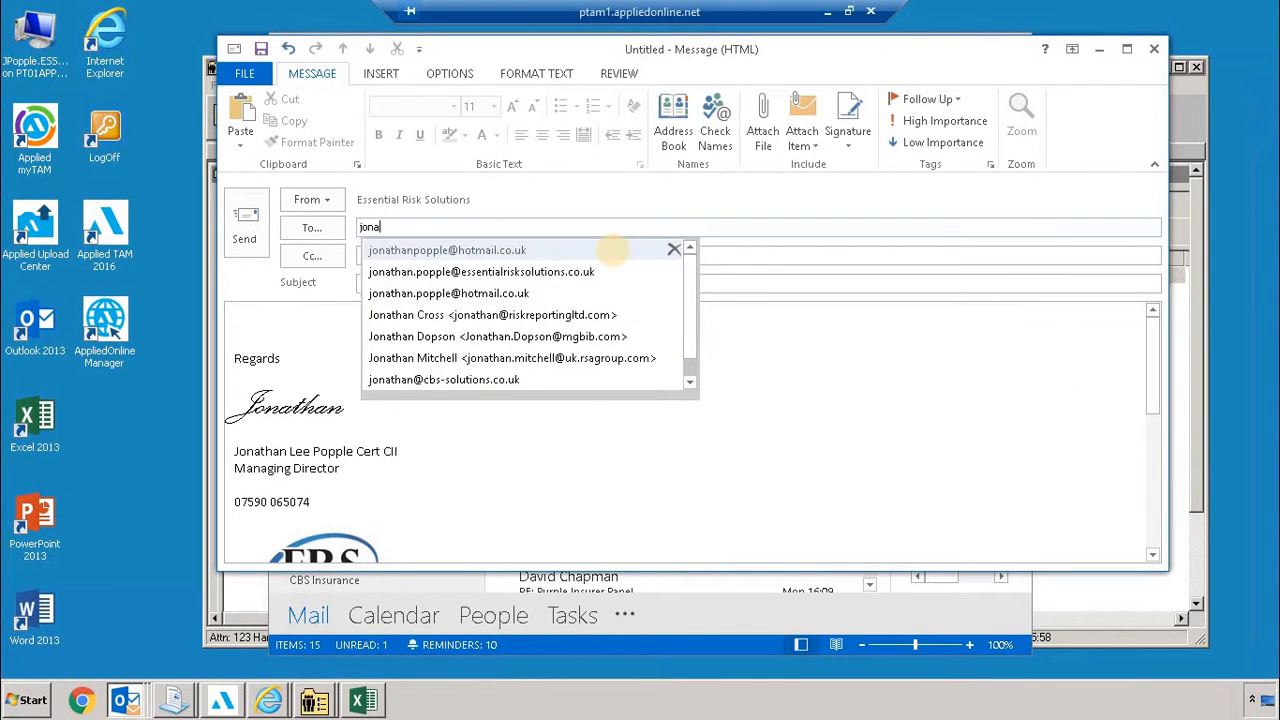
pyautogui.press('Return')
pyautogui.press('BackSpace')
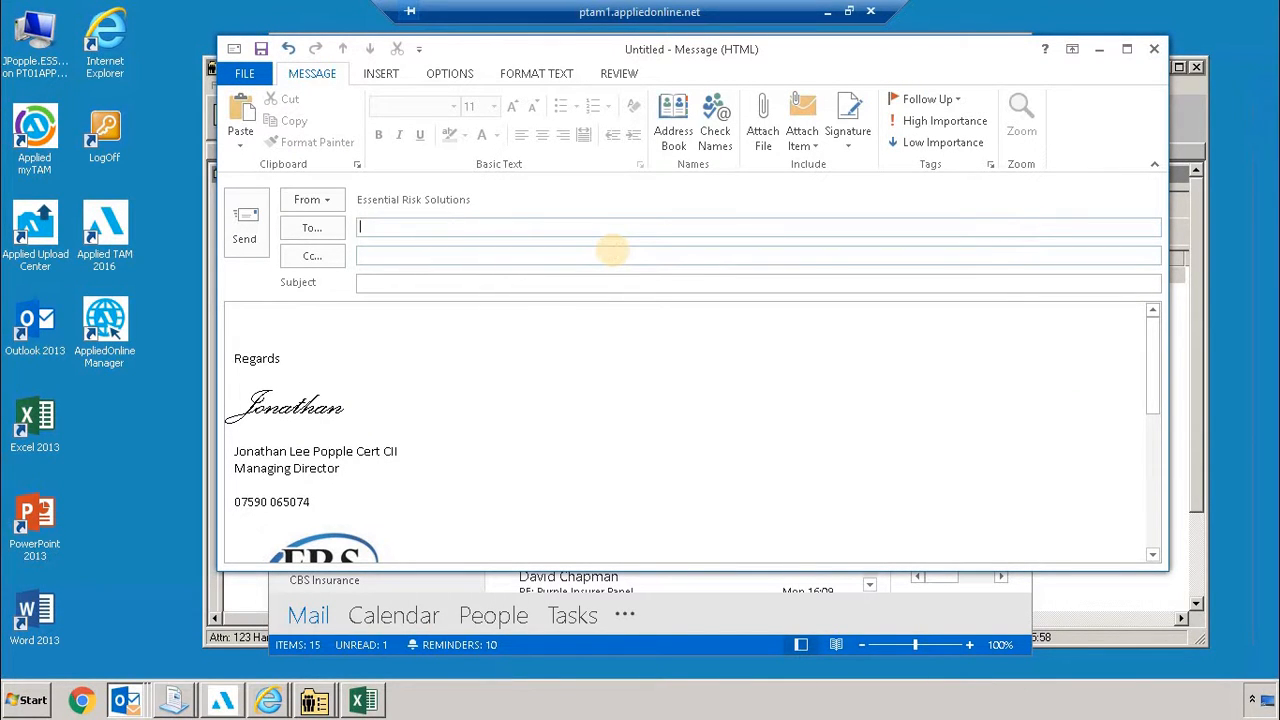
pyautogui.write('jona')
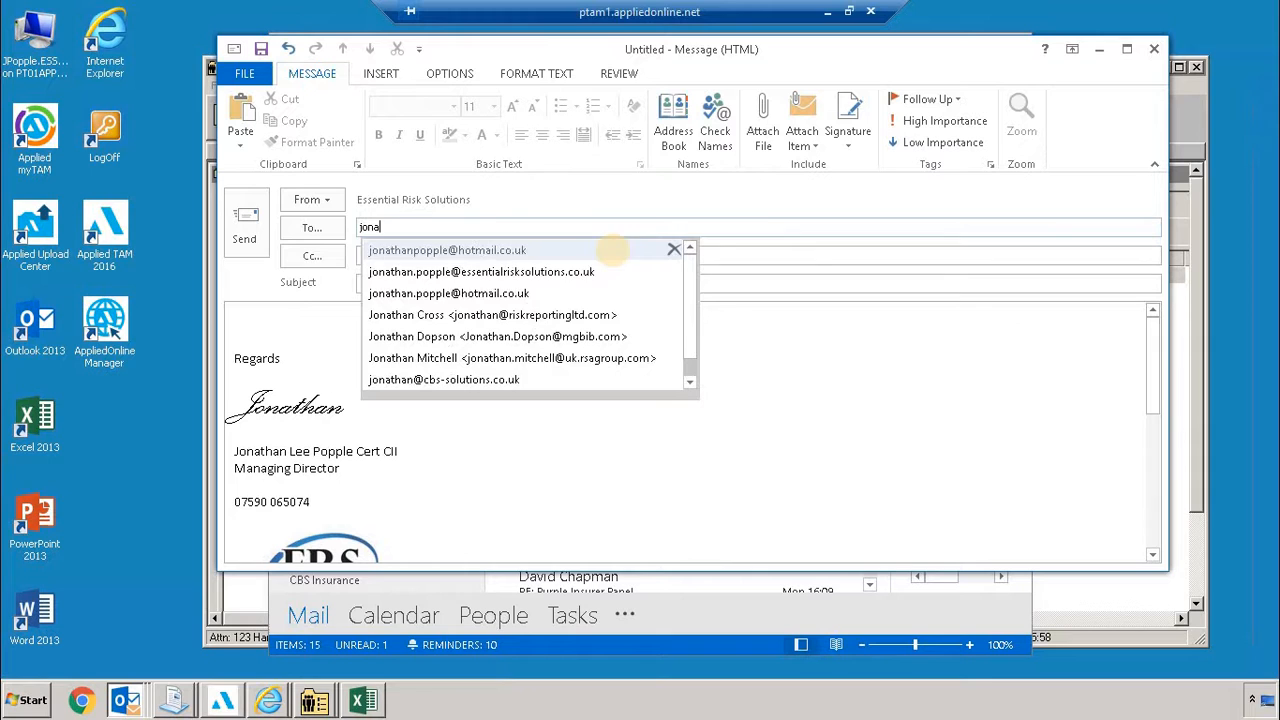
pyautogui.click(490, 271)
pyautogui.click(451, 280)
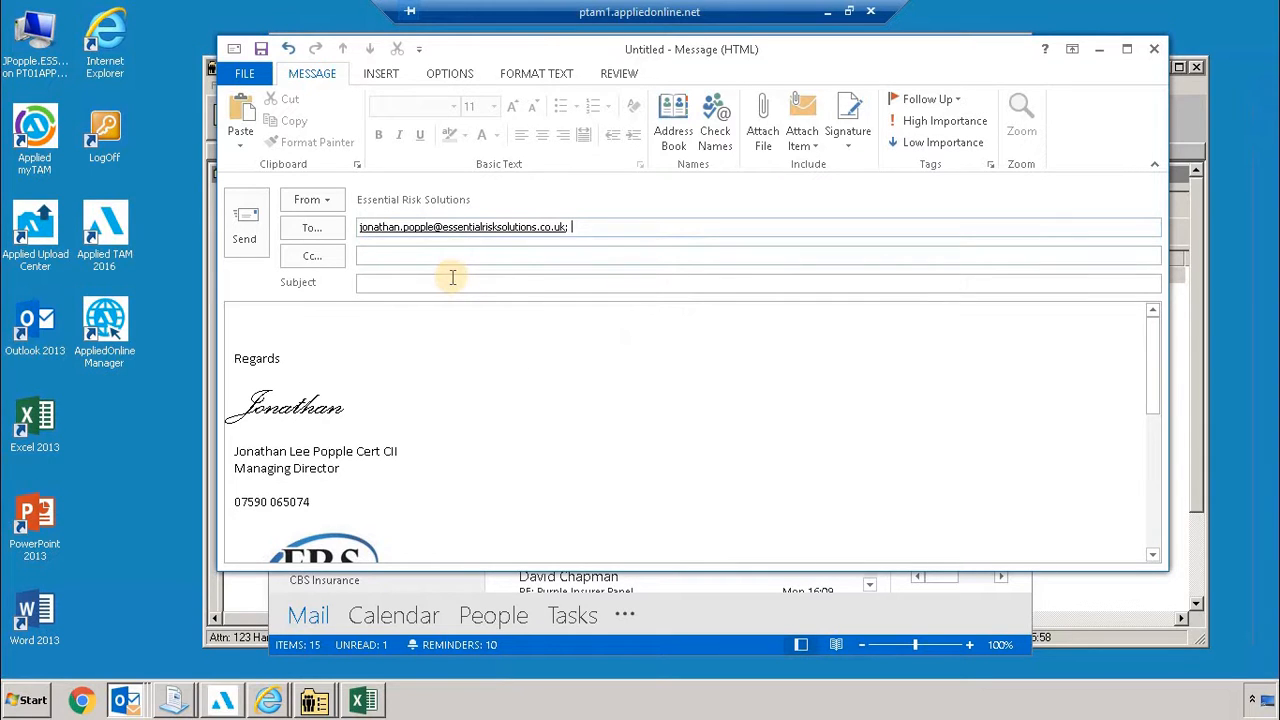
# - Insert the ERS - Send Policy Documentation signature text and set the subject to "Property Owners - Policy"
pyautogui.click(848, 140)
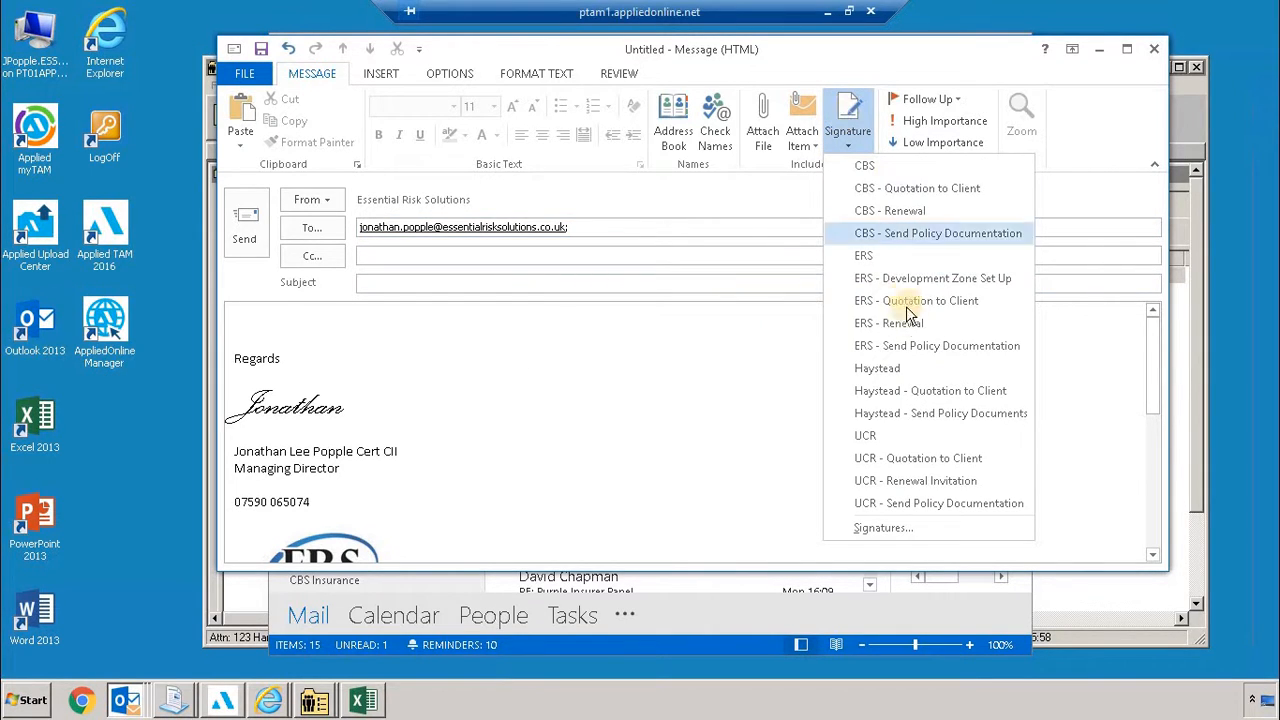
pyautogui.click(880, 346)
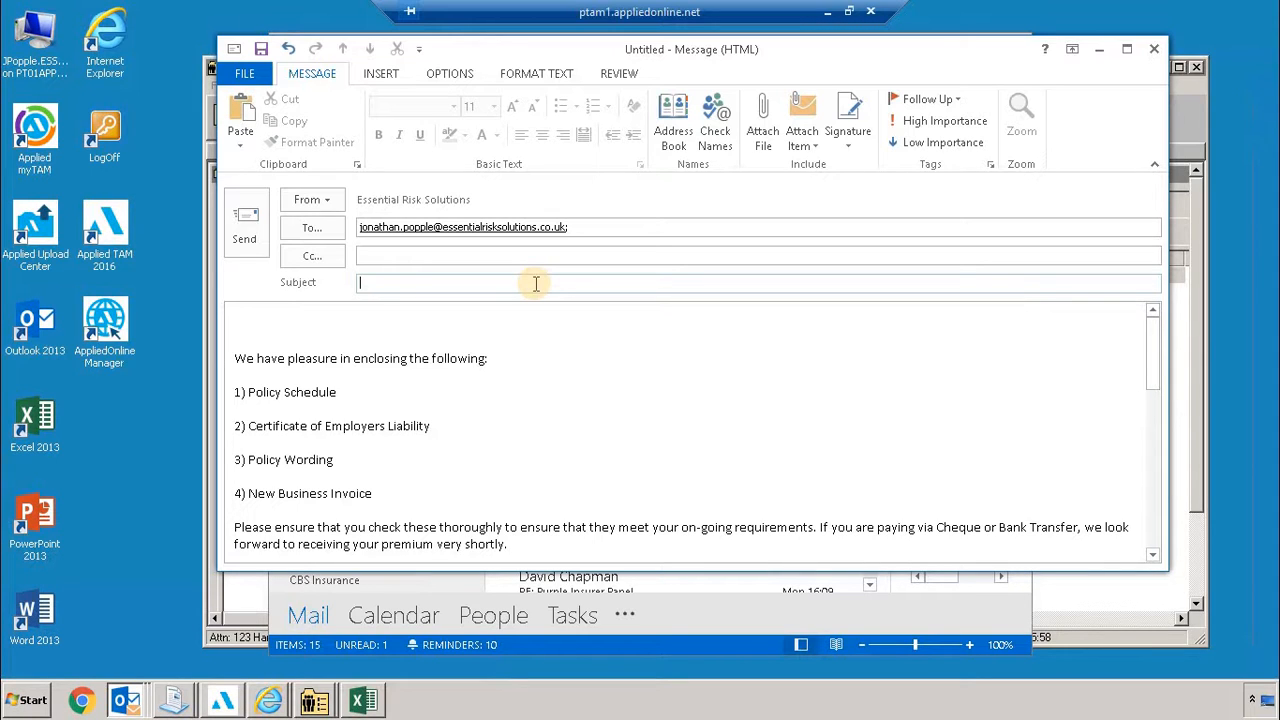
pyautogui.write('Property Owners - Policy')
# - Begin the message body with the client's name as the greeting
pyautogui.click(283, 322)
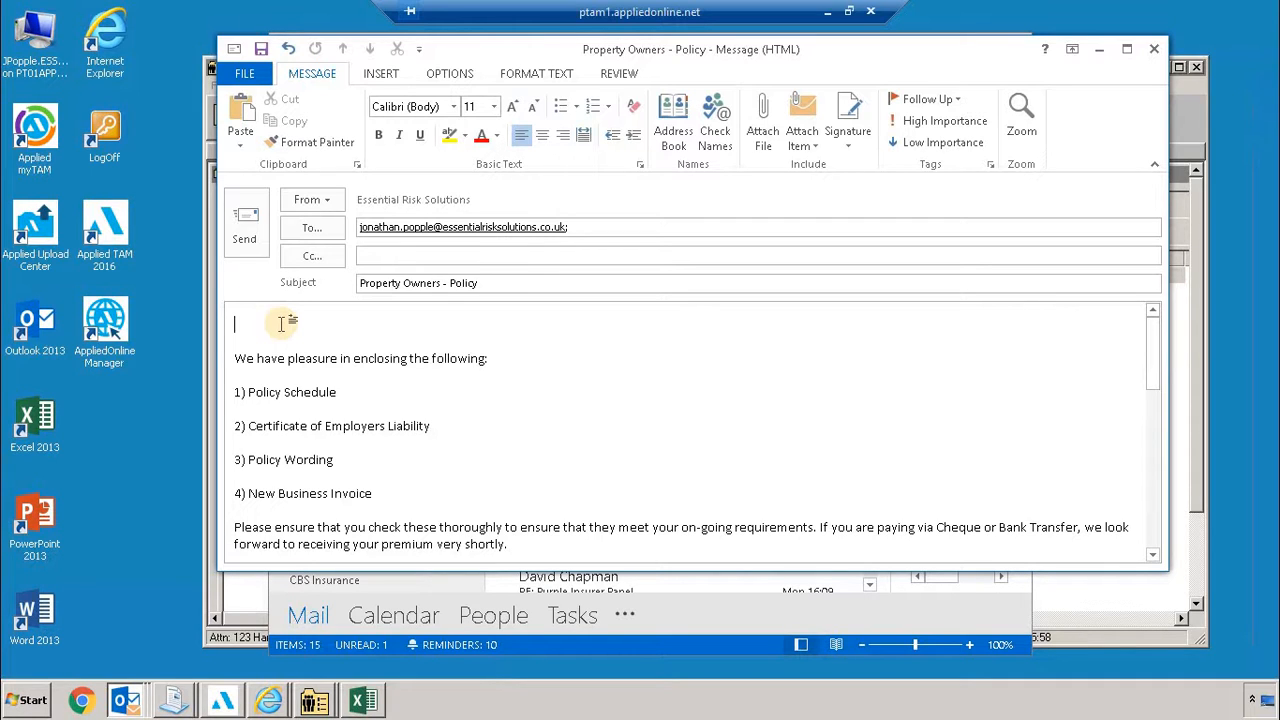
pyautogui.click(281, 322)
pyautogui.write('Mr Test')
# - Attach the MrTestINVOICE2017 and MrTestSchedule2017 PDFs from My Documents to the email
pyautogui.click(760, 122)
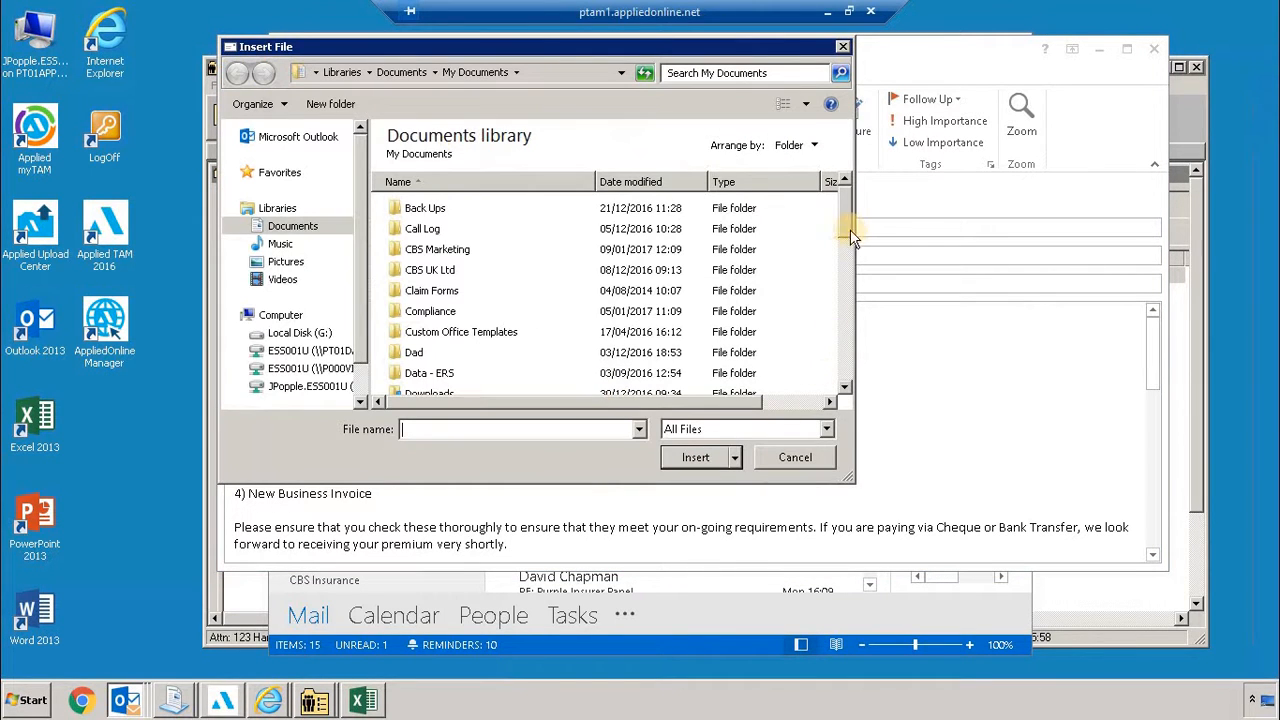
pyautogui.moveTo(851, 237); pyautogui.dragTo(849, 371)
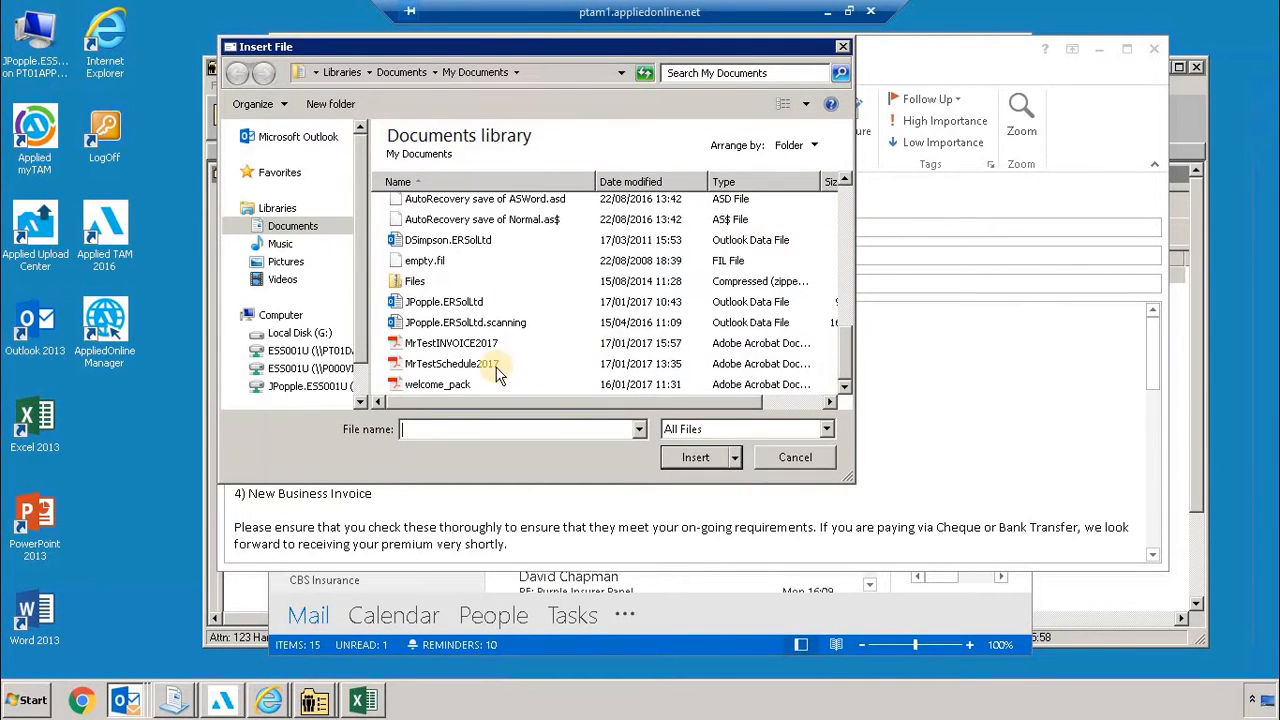
pyautogui.click(475, 363)
pyautogui.keyDown('ctrl'); pyautogui.click(472, 343); pyautogui.keyUp('ctrl')
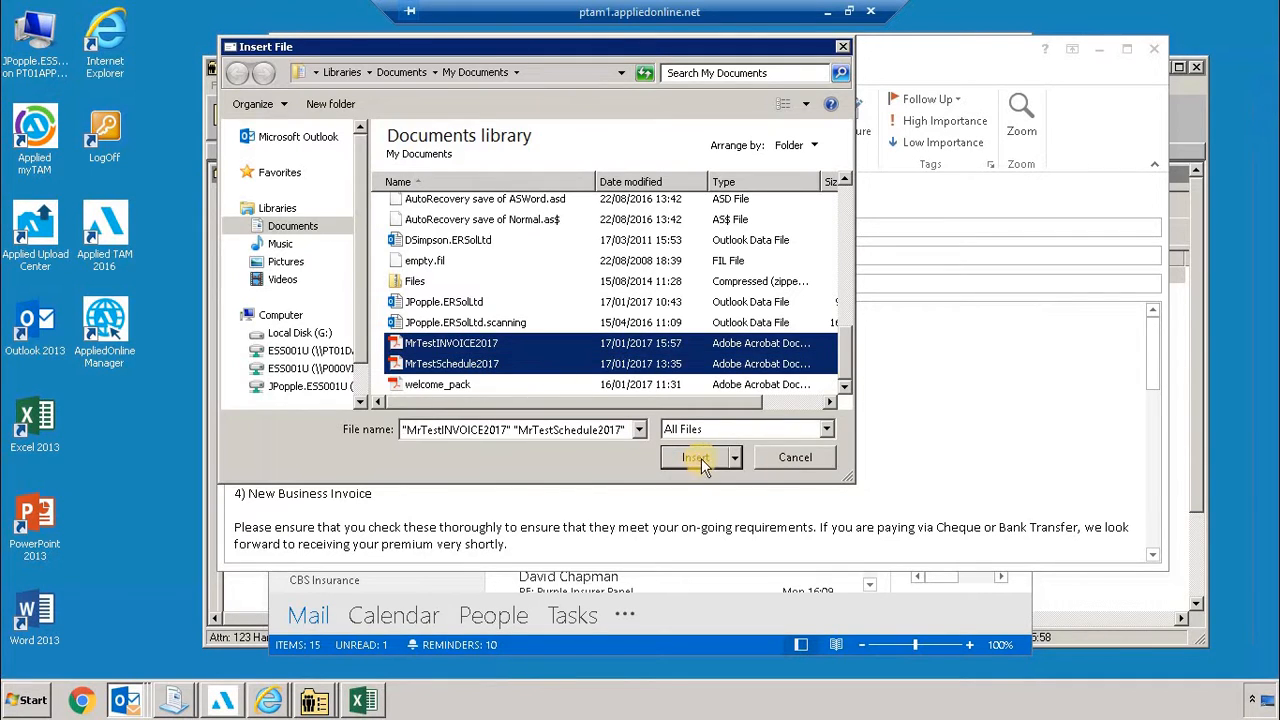
pyautogui.click(698, 458)
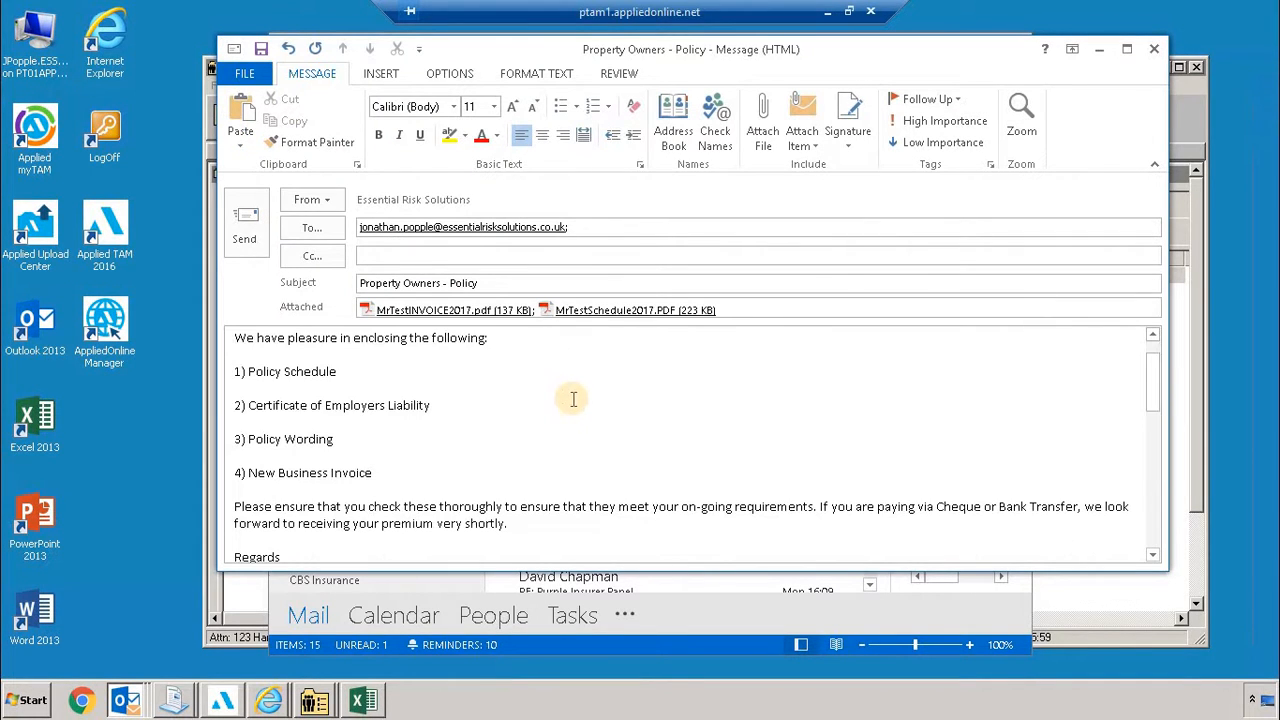
# - Delete the Certificate of Employers Liability and Policy Wording items from the enclosure list and renumber New Business Invoice as 2
pyautogui.moveTo(391, 443); pyautogui.dragTo(228, 402)
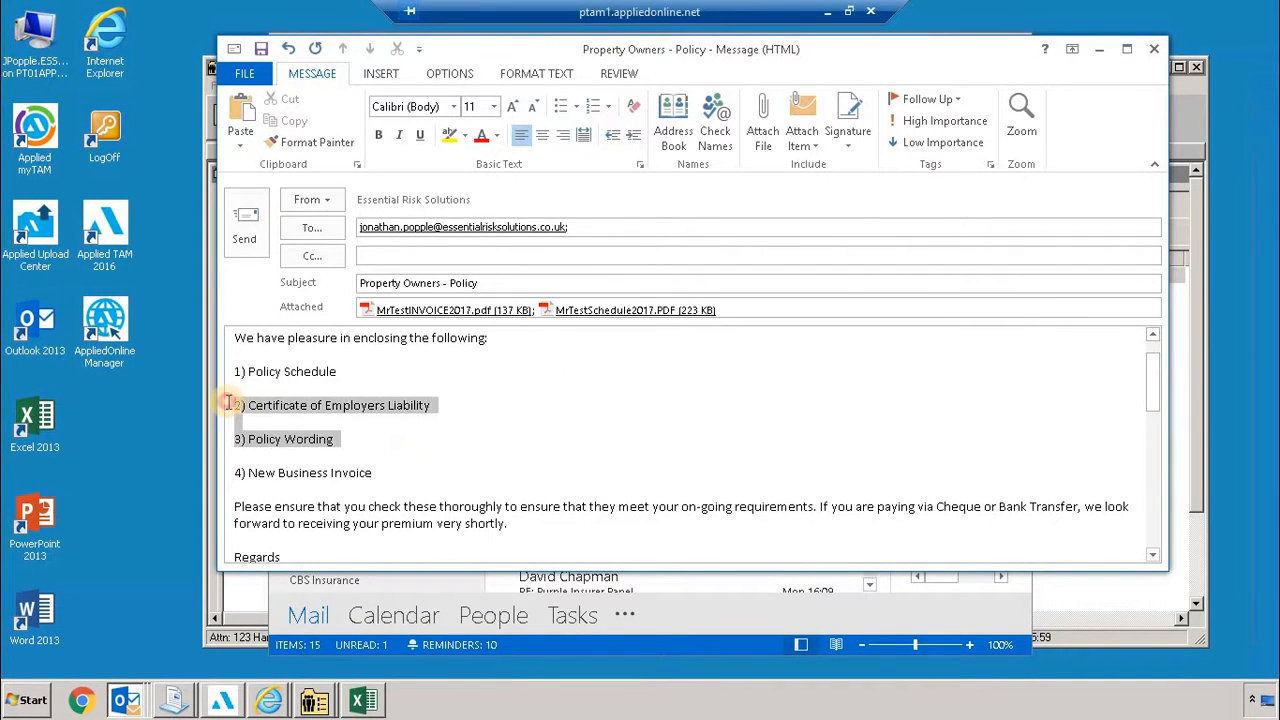
pyautogui.press('Delete')
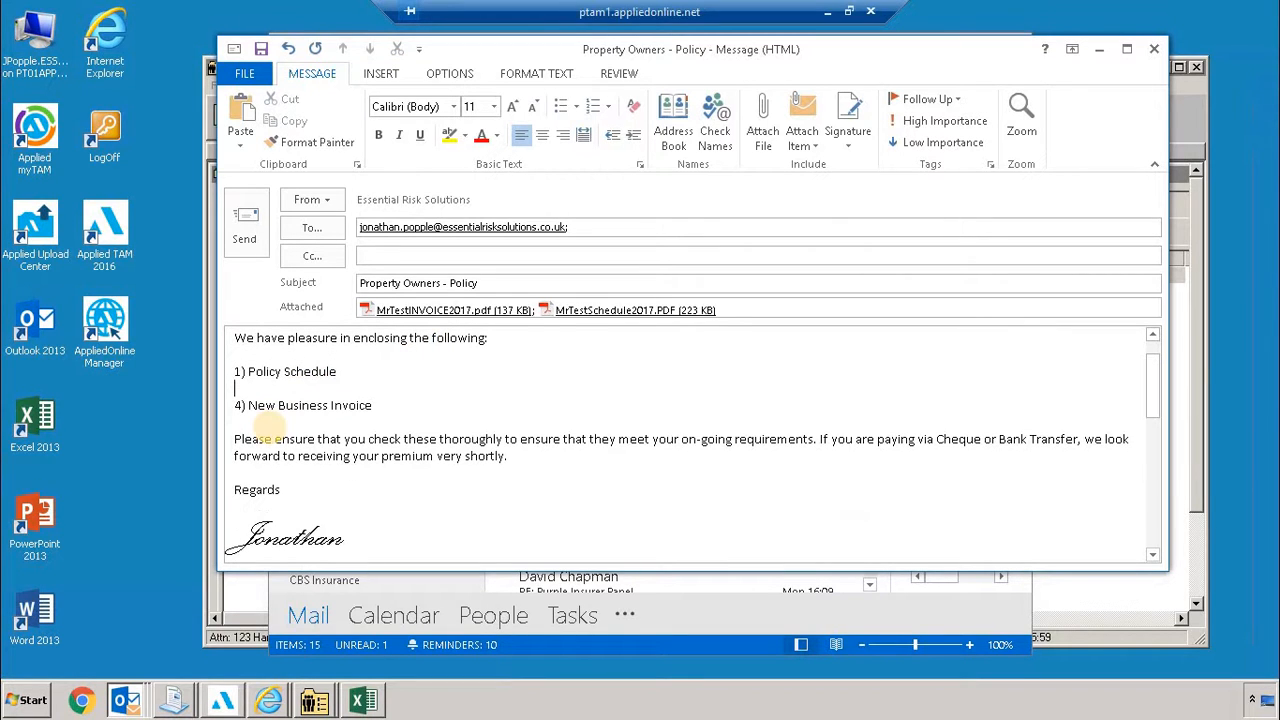
pyautogui.click(243, 405)
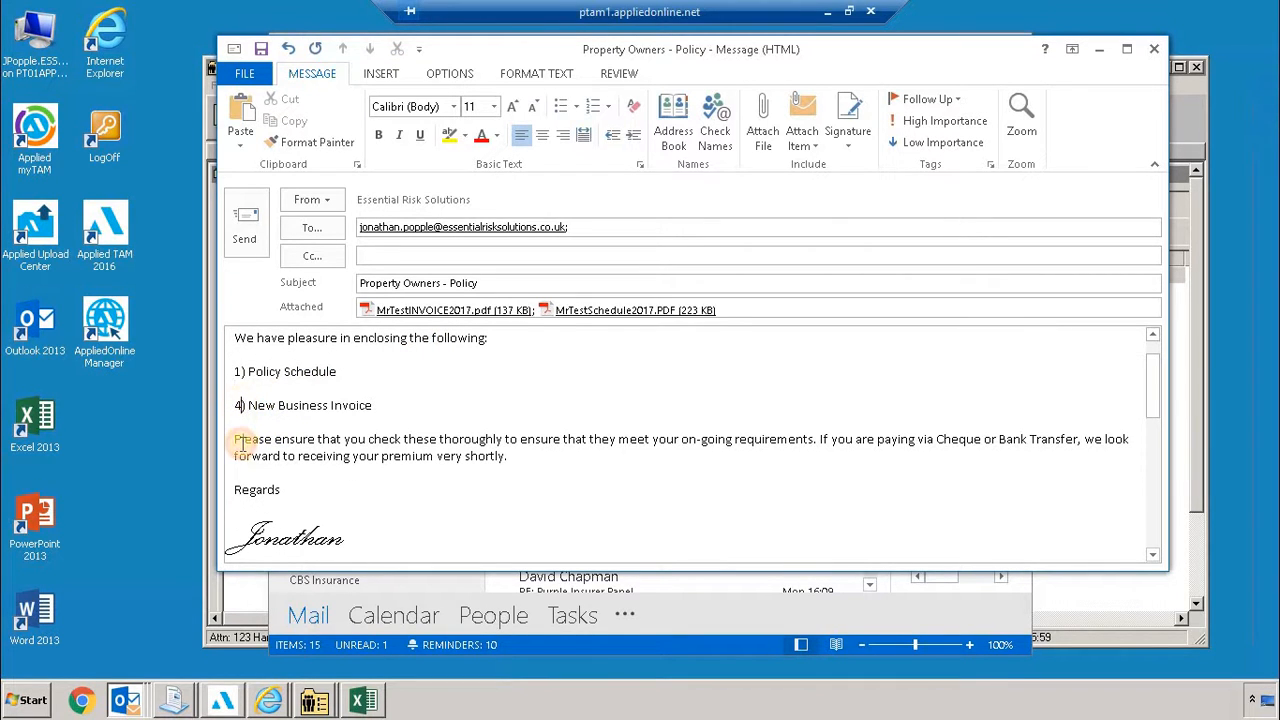
pyautogui.press('BackSpace')
pyautogui.write('2')
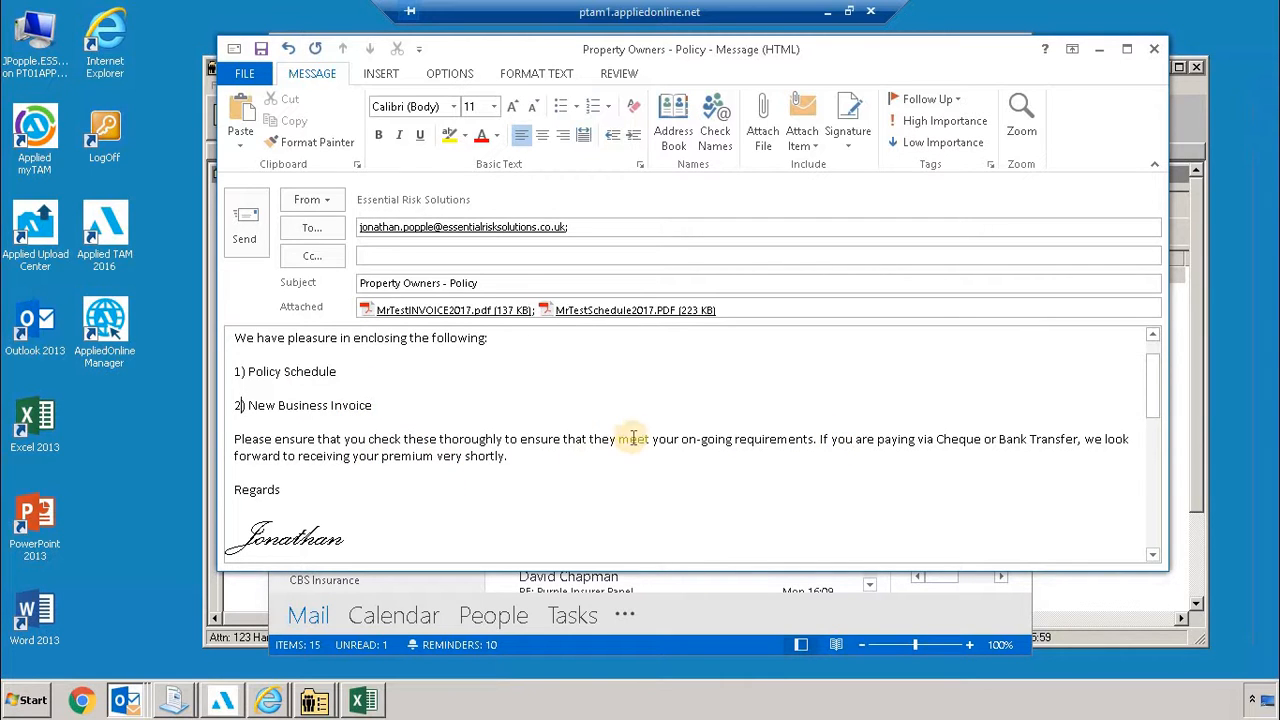
# - Send the policy email with high importance and with delivery and read receipts requested
pyautogui.scroll(-1, 633, 437)
pyautogui.scroll(2, 615, 449)
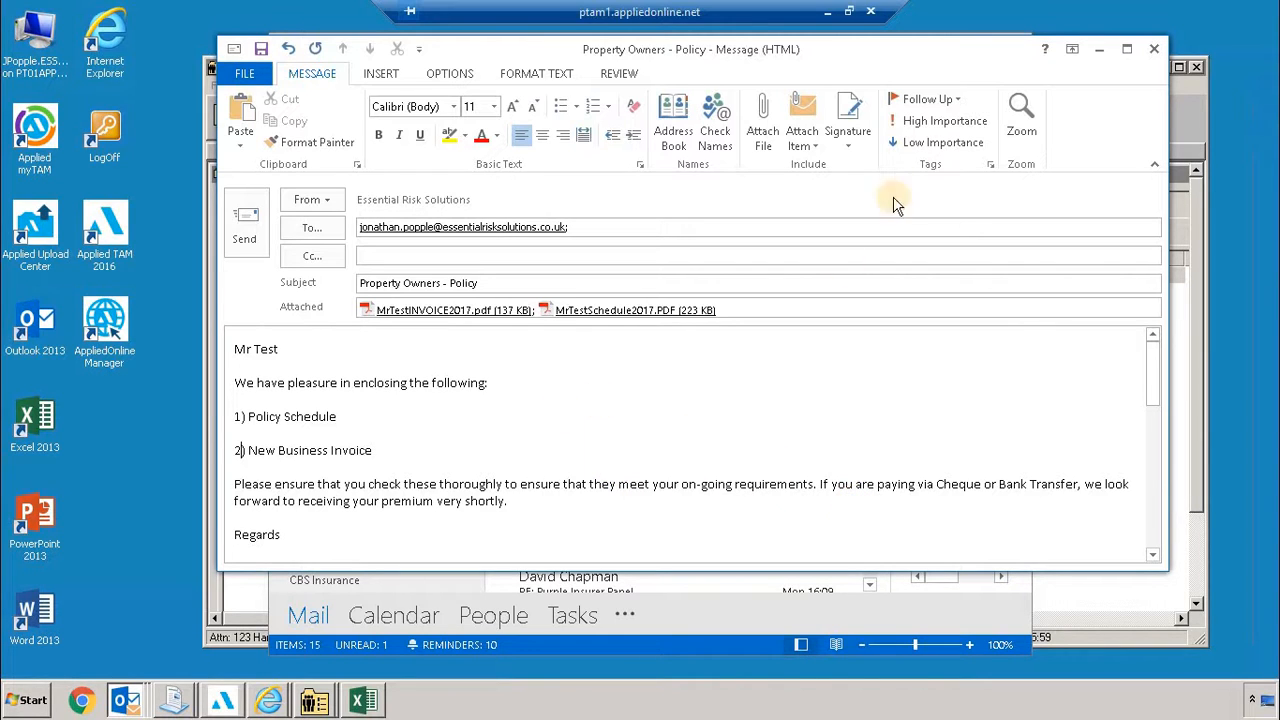
pyautogui.click(930, 124)
pyautogui.click(990, 164)
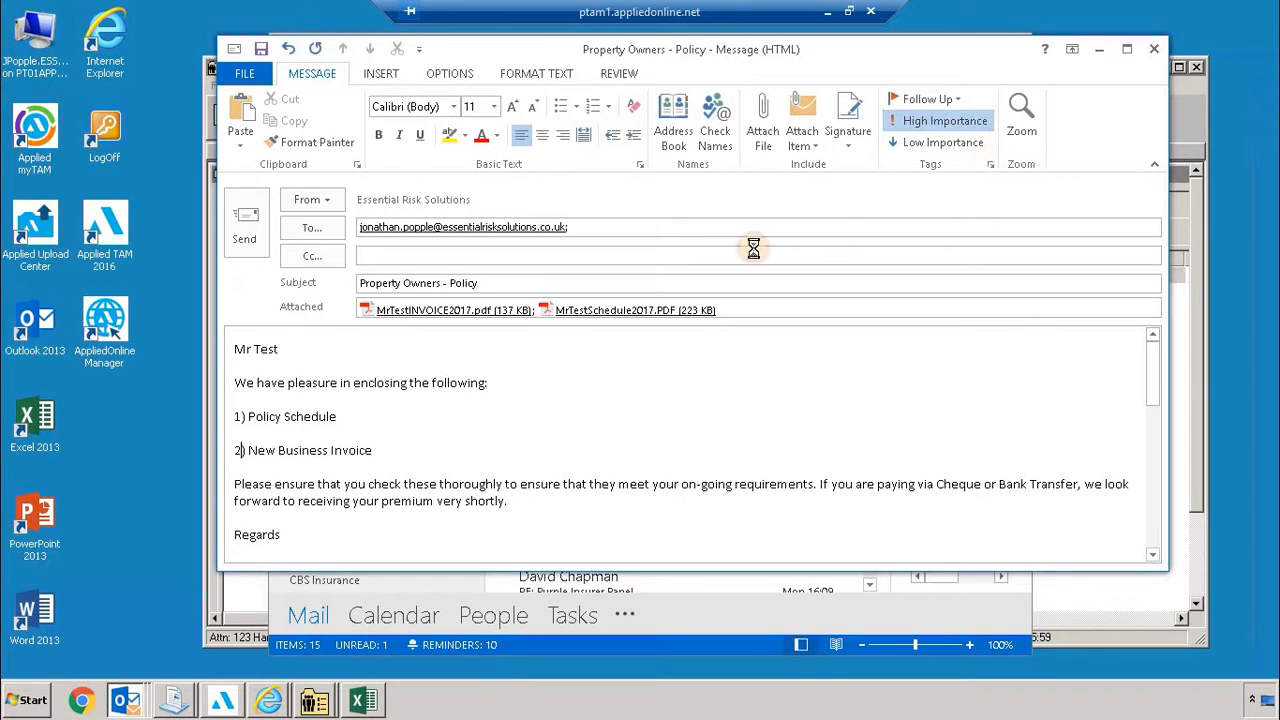
pyautogui.click(575, 285)
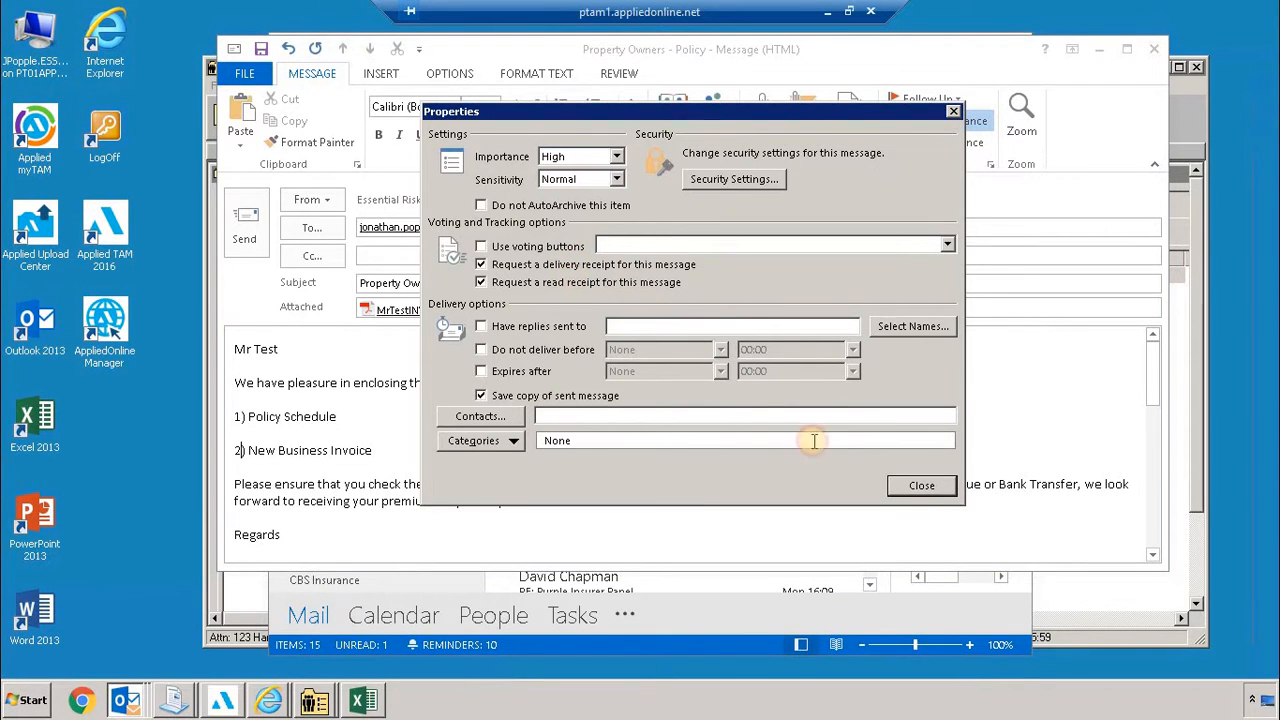
pyautogui.click(918, 486)
pyautogui.click(246, 222)
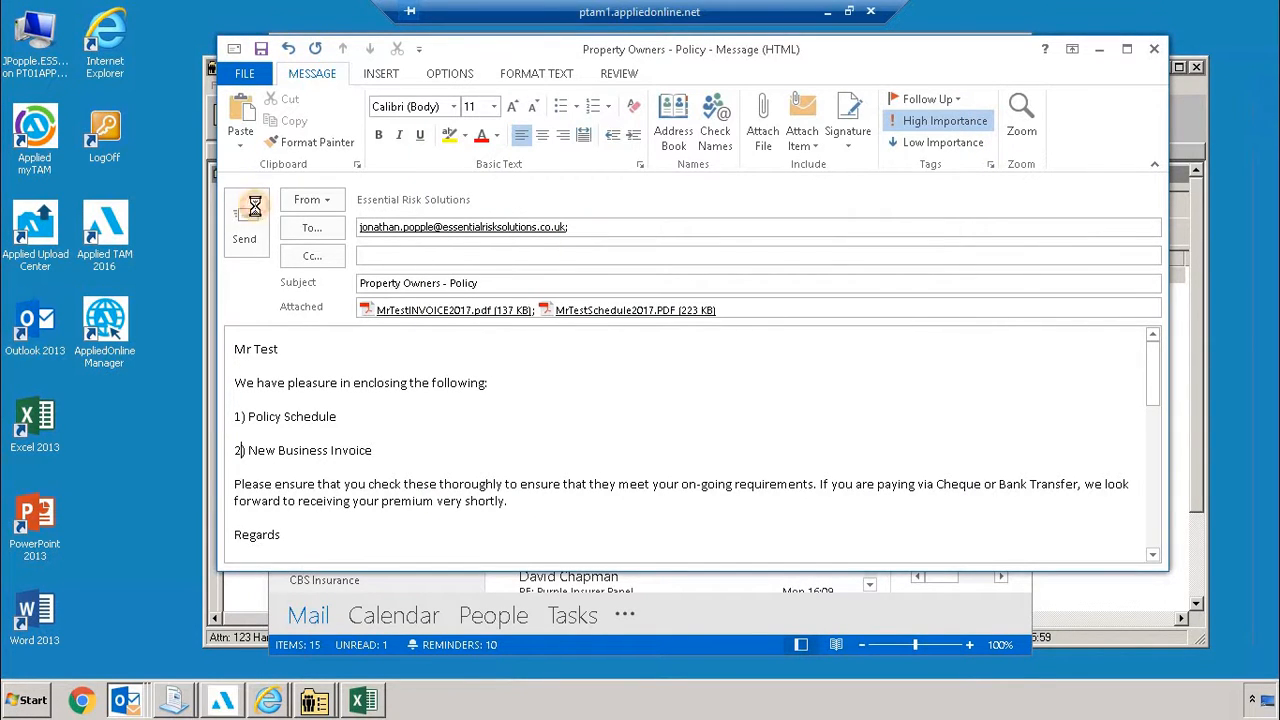
pyautogui.click(246, 452)
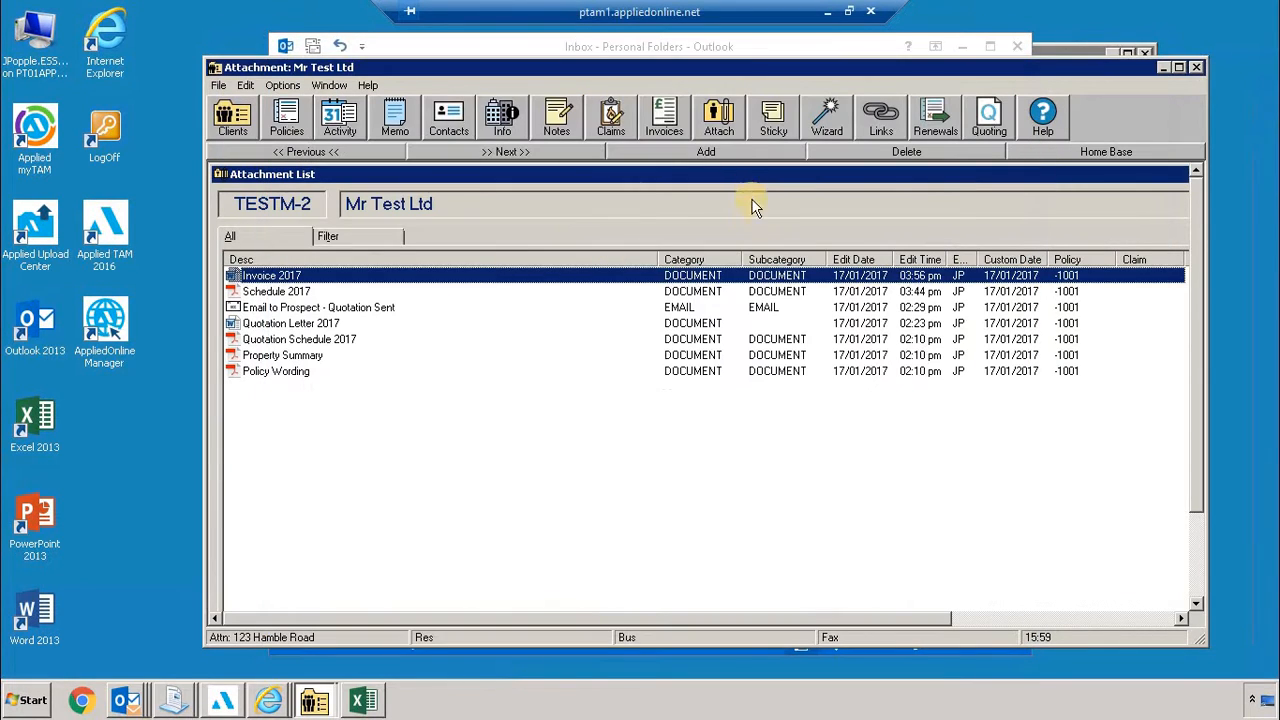
# - In Applied TAM, add an email attachment for Mr Test Ltd using the "Property Owners - Policy" message from Sent Items
pyautogui.click(755, 152)
pyautogui.click(805, 182)
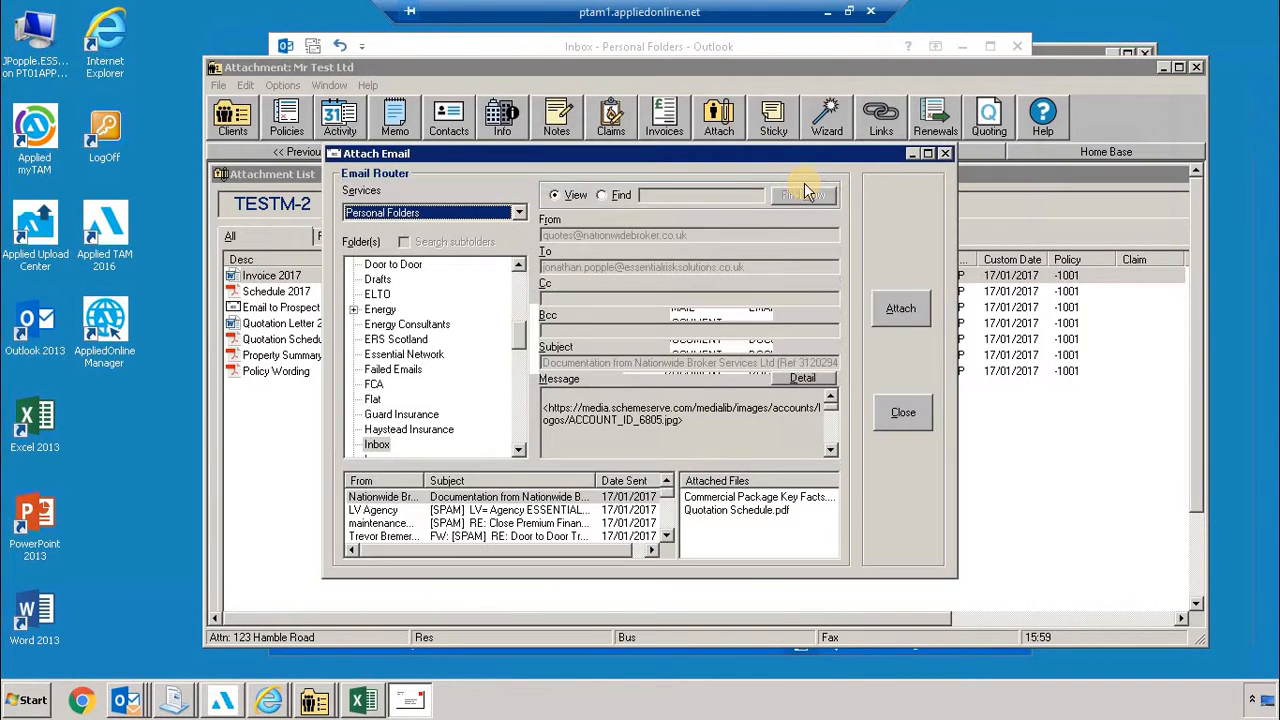
pyautogui.moveTo(522, 332); pyautogui.dragTo(518, 420)
pyautogui.click(388, 279)
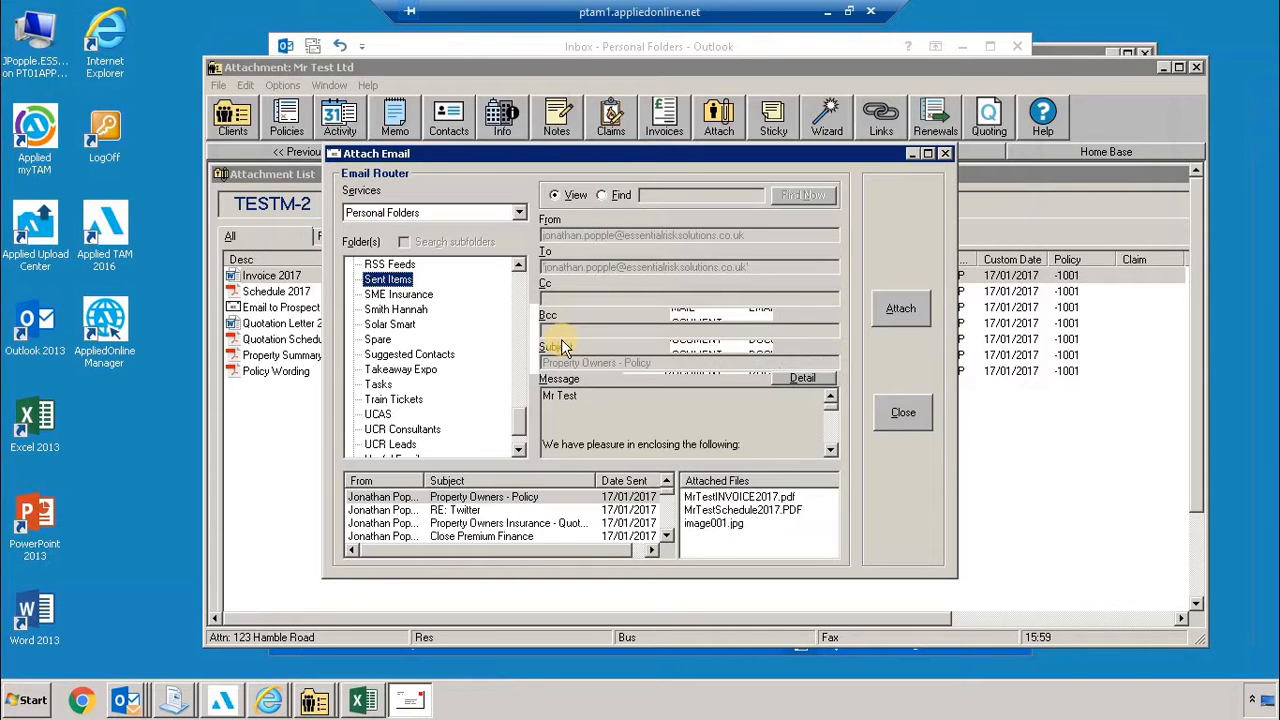
pyautogui.click(498, 500)
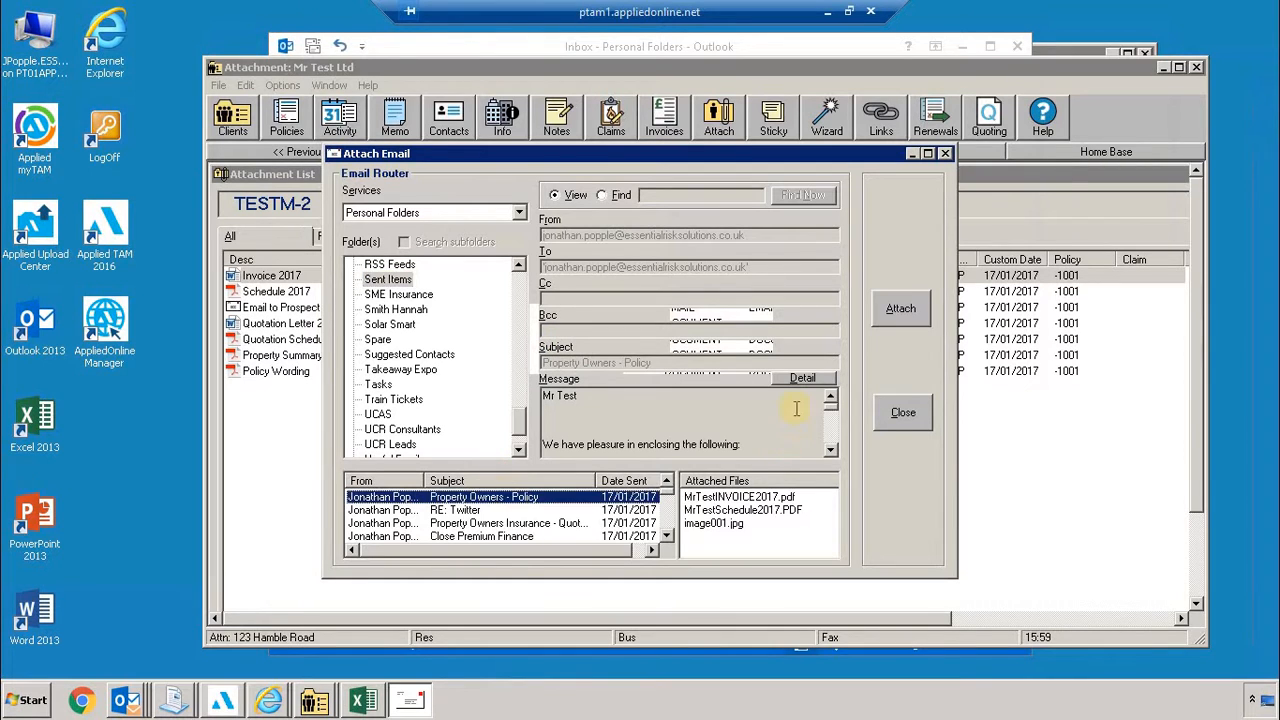
pyautogui.click(900, 310)
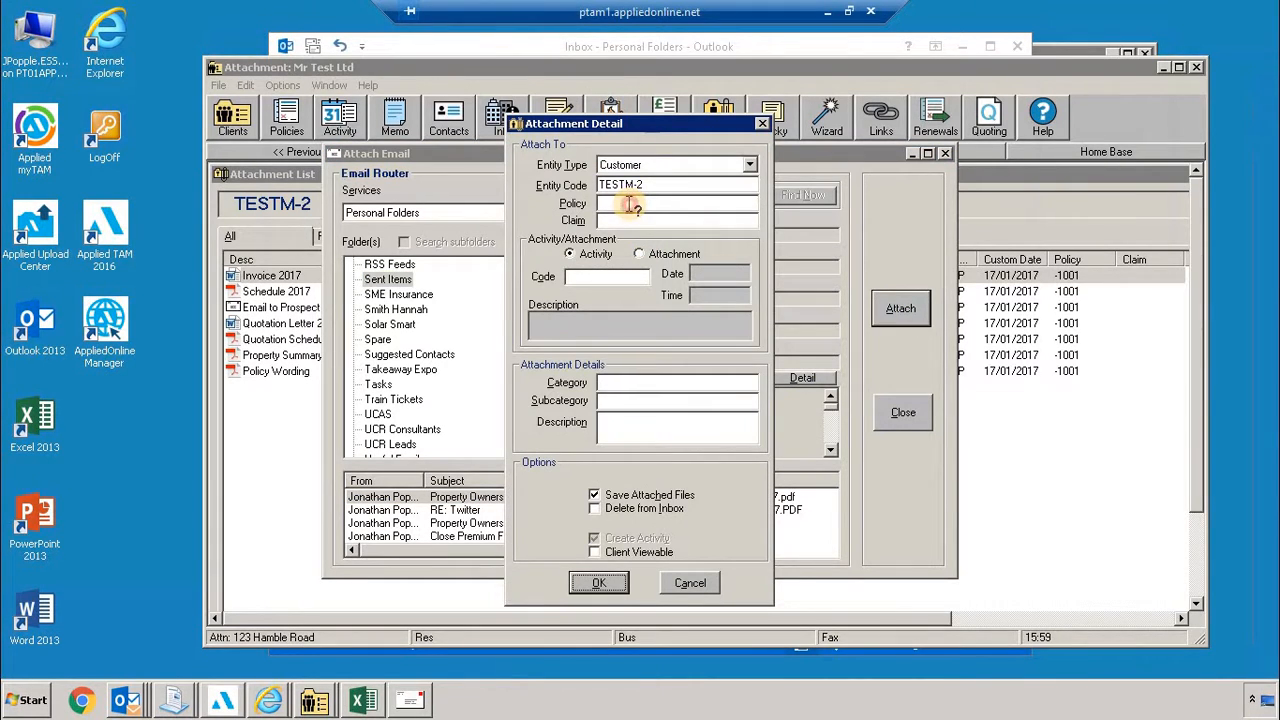
# - File the email against the client's property owners policy with category and subcategory EMAIL and description "Email to Client - Send policy documentation"
pyautogui.doubleClick(630, 205)
pyautogui.click(617, 474)
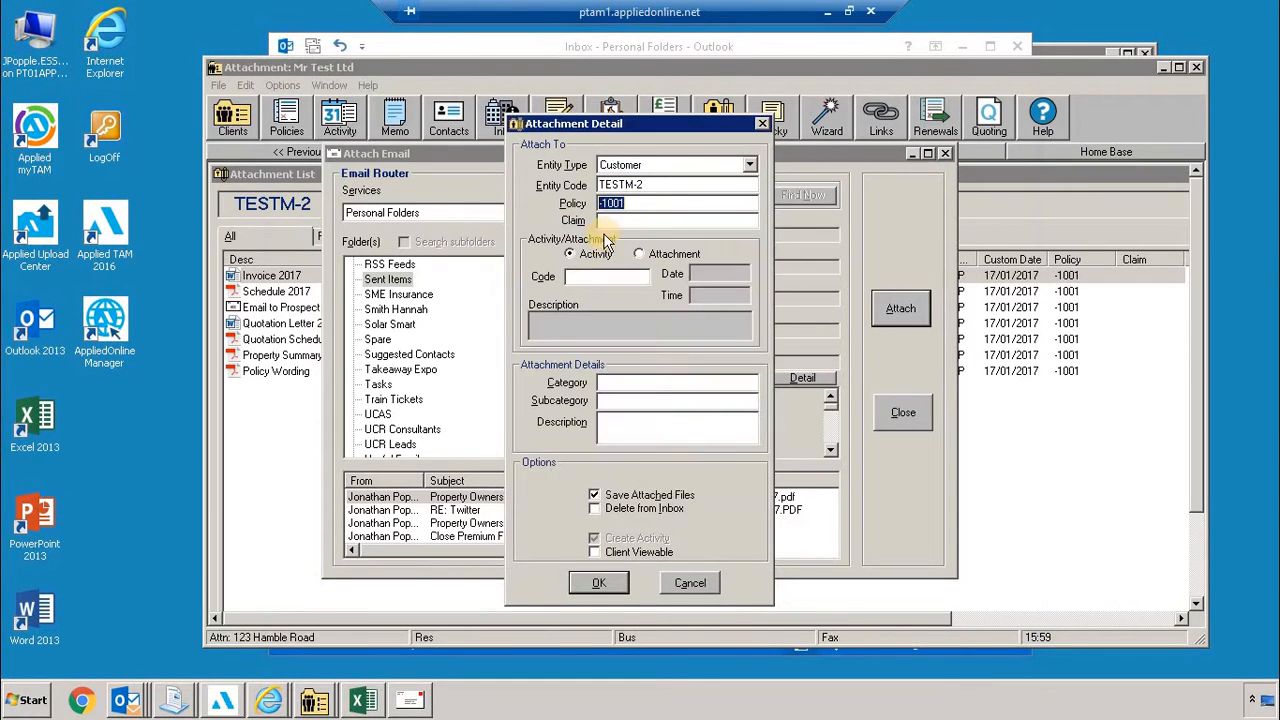
pyautogui.click(648, 388)
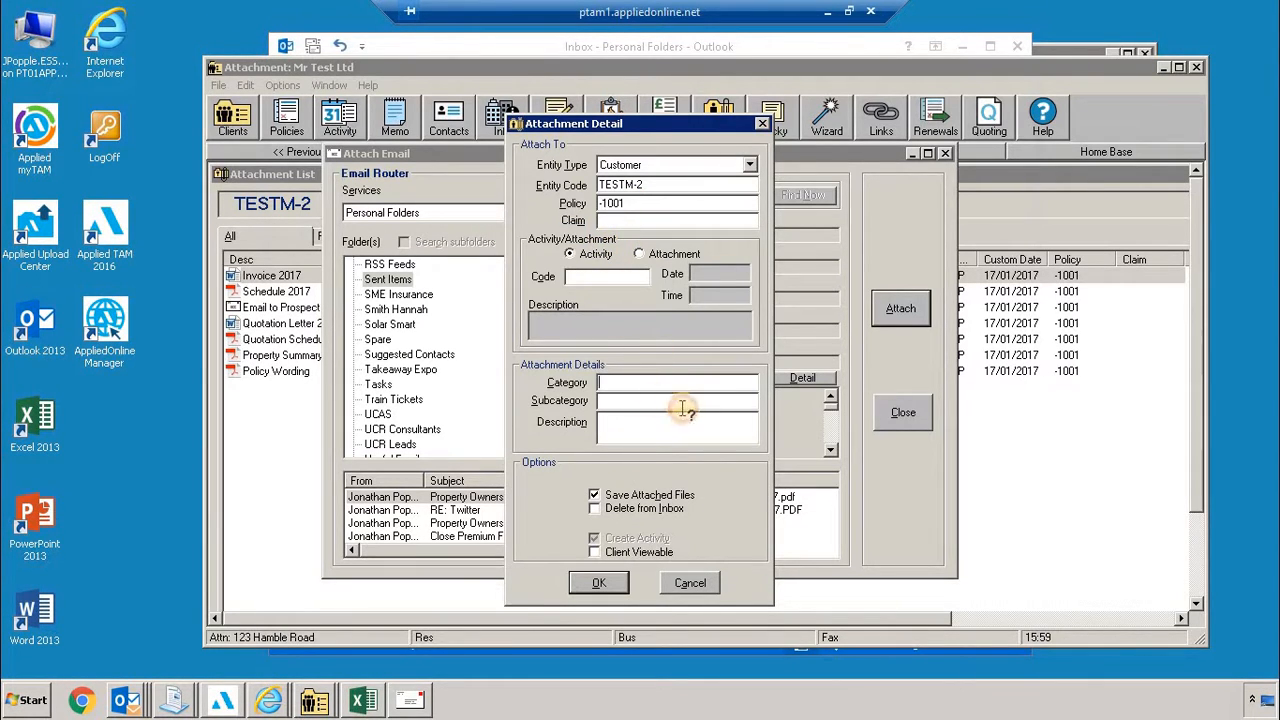
pyautogui.write('EMAIL')
pyautogui.press('Tab')
pyautogui.write('EMAIL')
pyautogui.press('Tab')
pyautogui.write('Em')
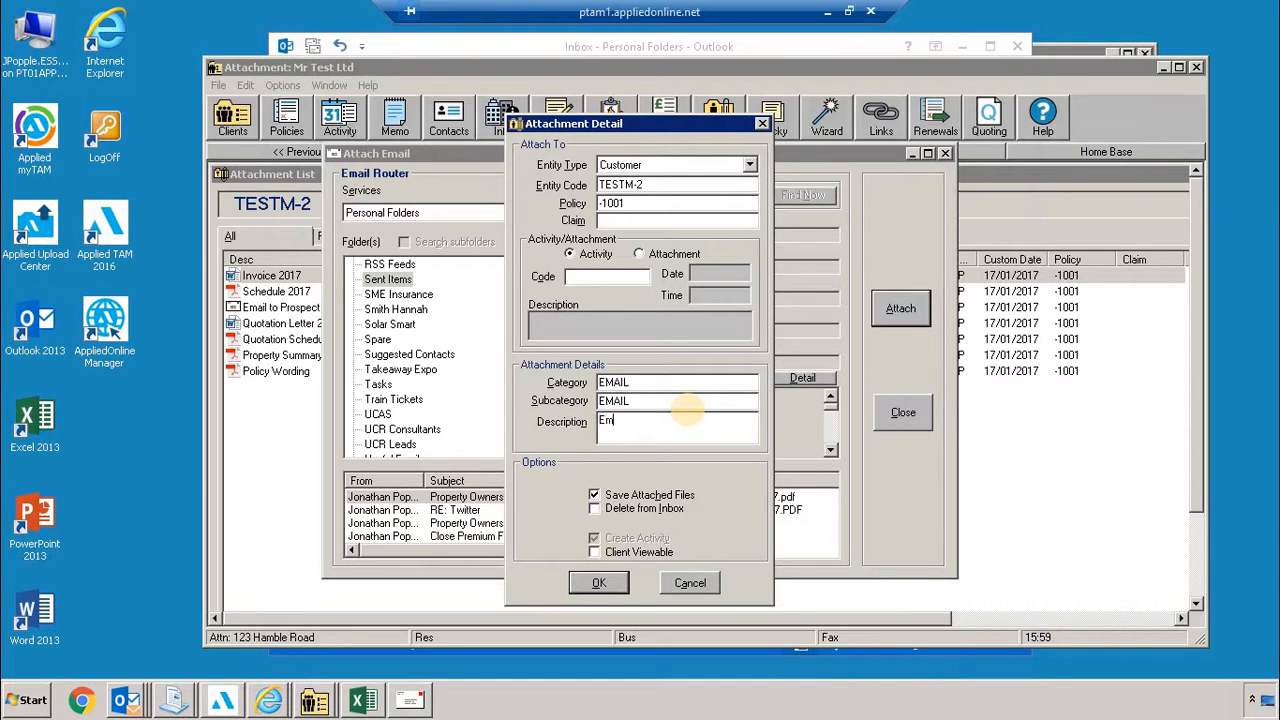
pyautogui.write('ail to Client - Send policy documetna')
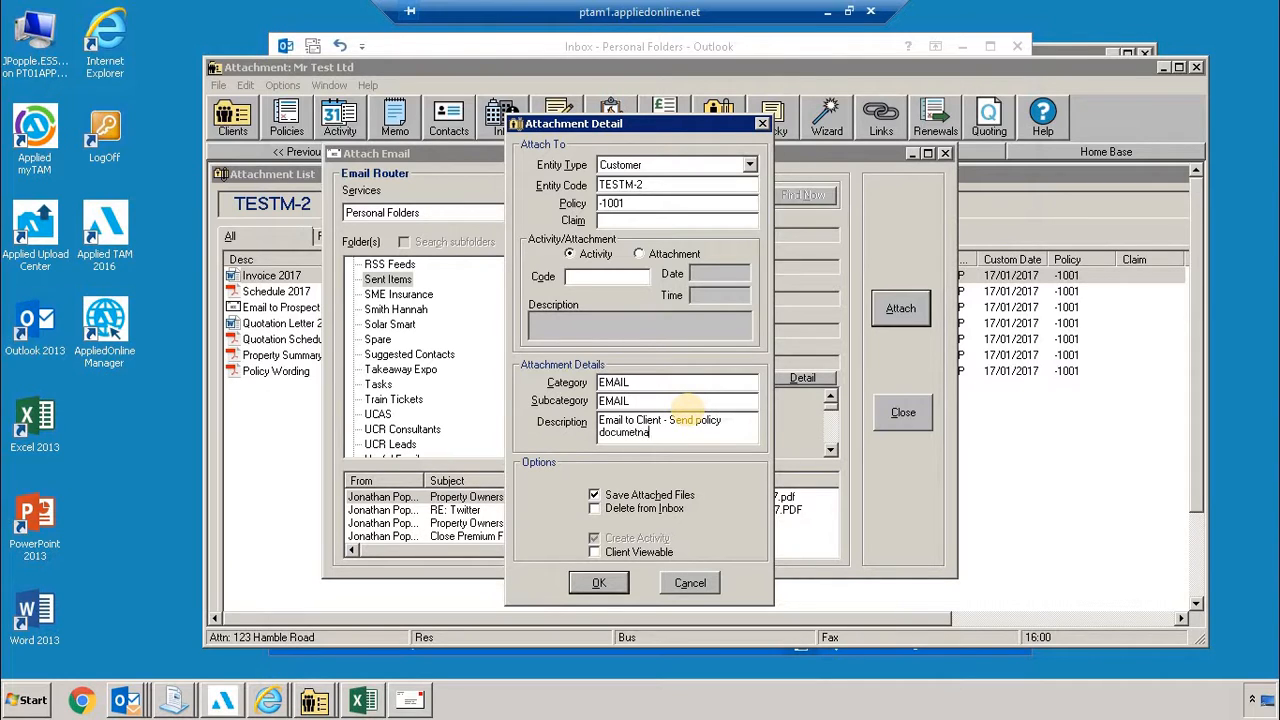
pyautogui.press('BackSpace')
pyautogui.press('BackSpace')
pyautogui.write('ntation')
pyautogui.press('Return')
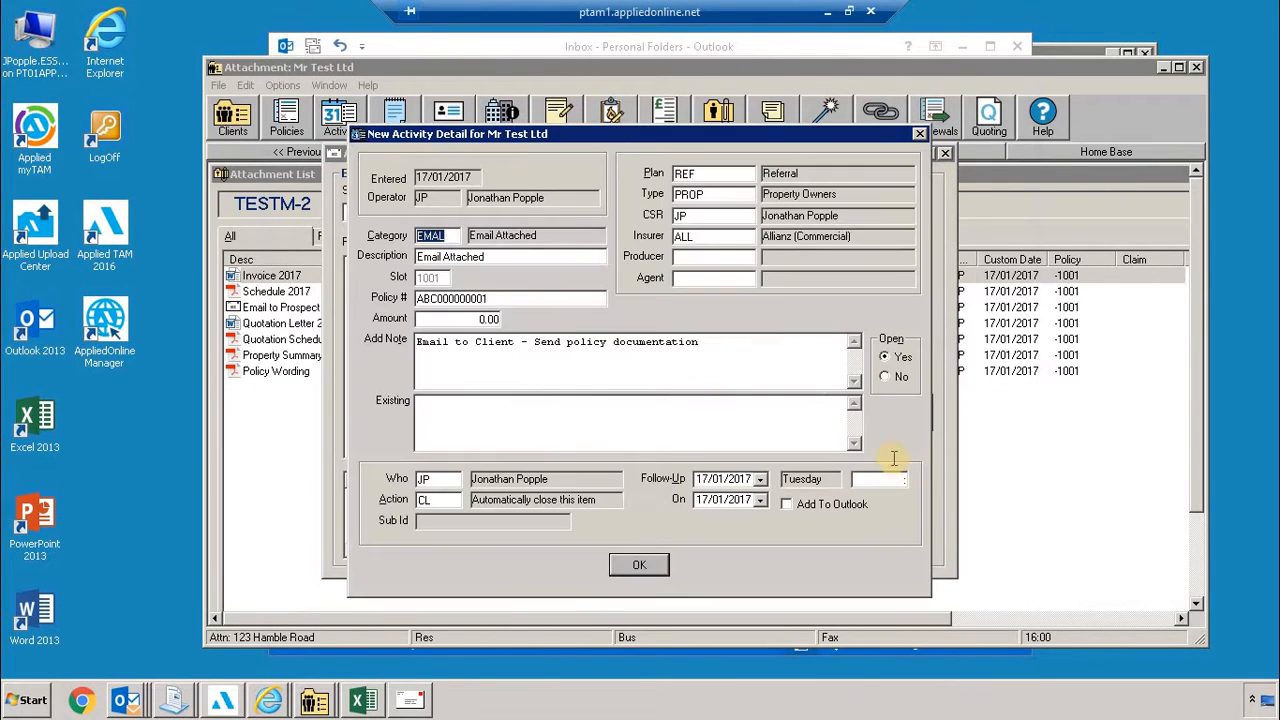
# - Save the new email activity as not open, finish attaching the email, and return to the client's policy list
pyautogui.click(885, 376)
pyautogui.click(639, 540)
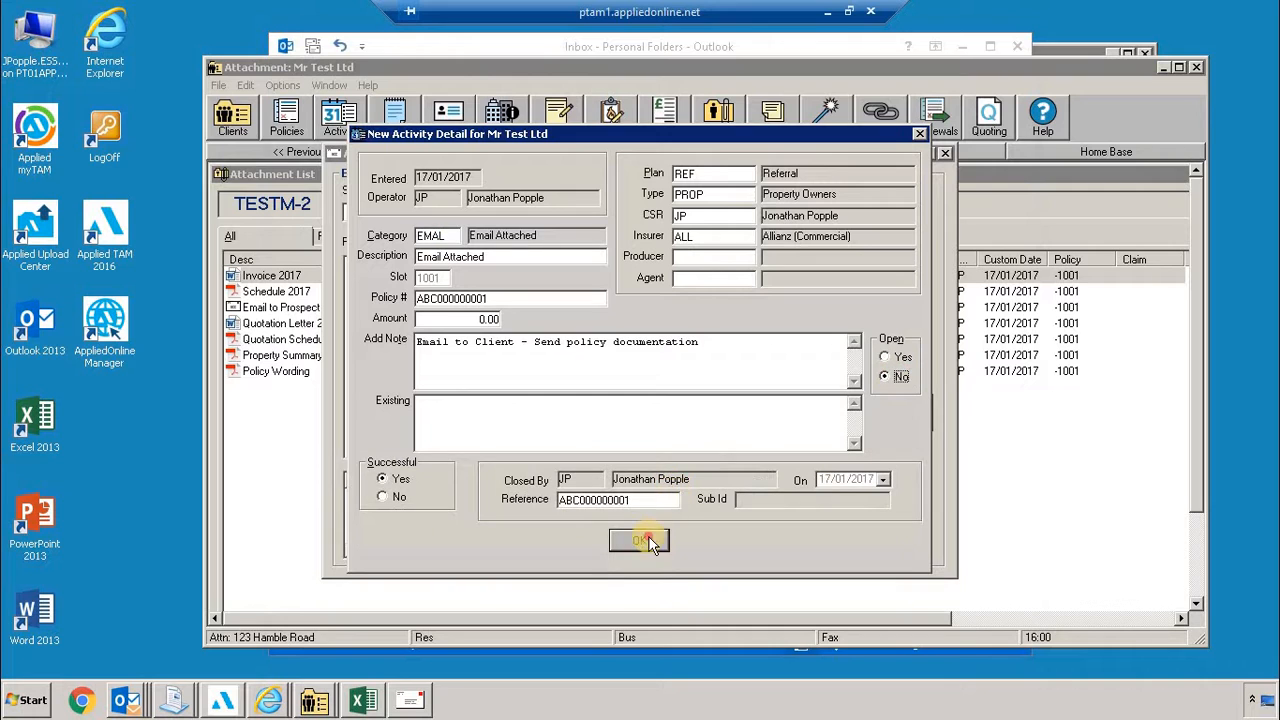
pyautogui.click(630, 402)
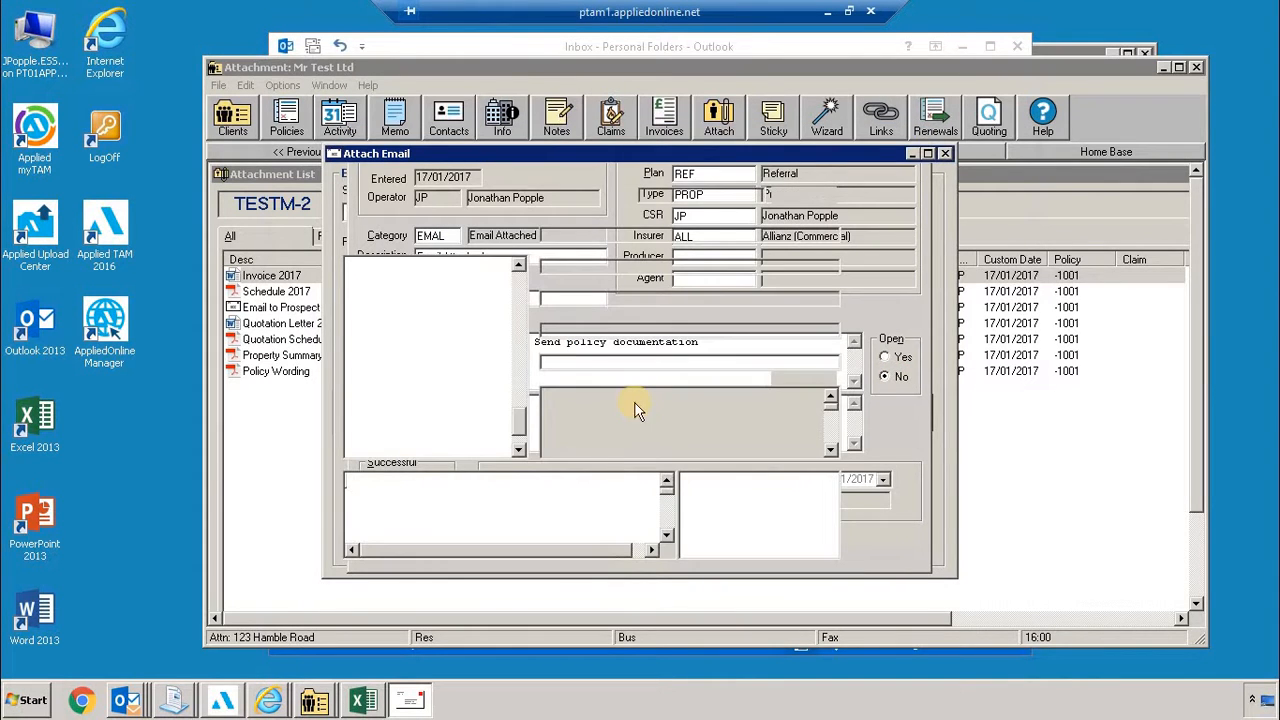
pyautogui.click(732, 398)
pyautogui.click(946, 155)
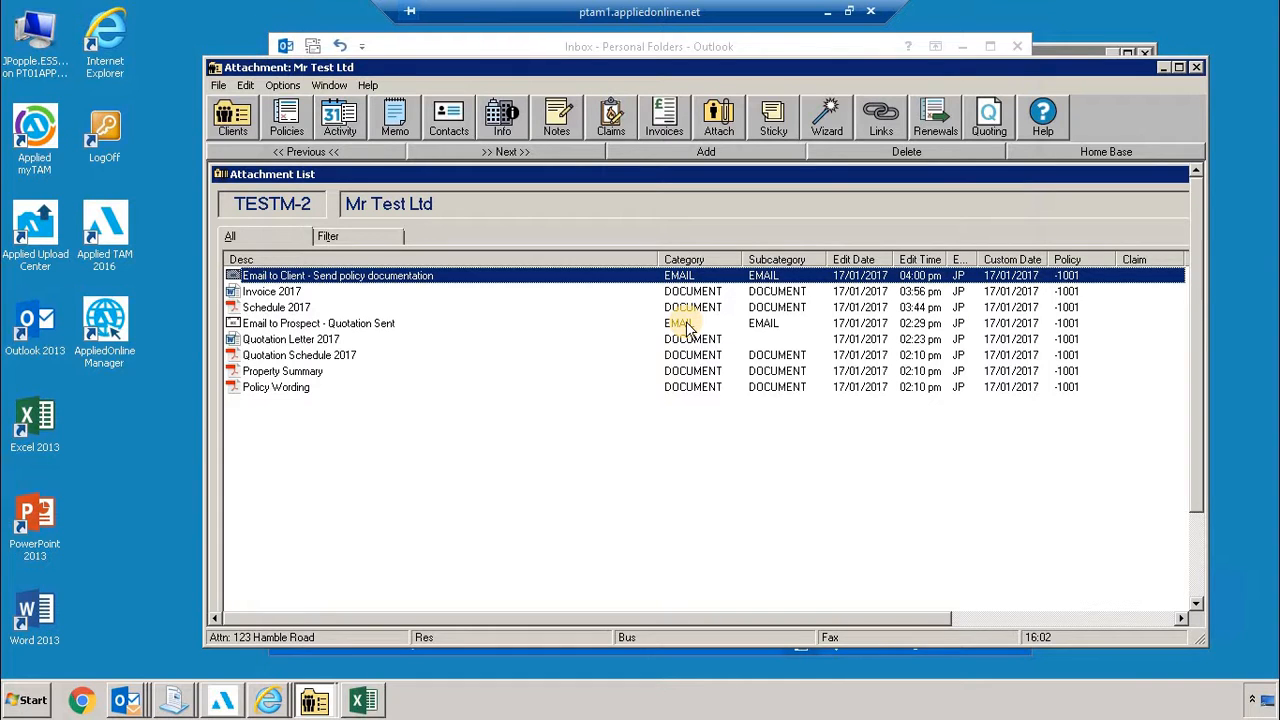
pyautogui.press('Escape')
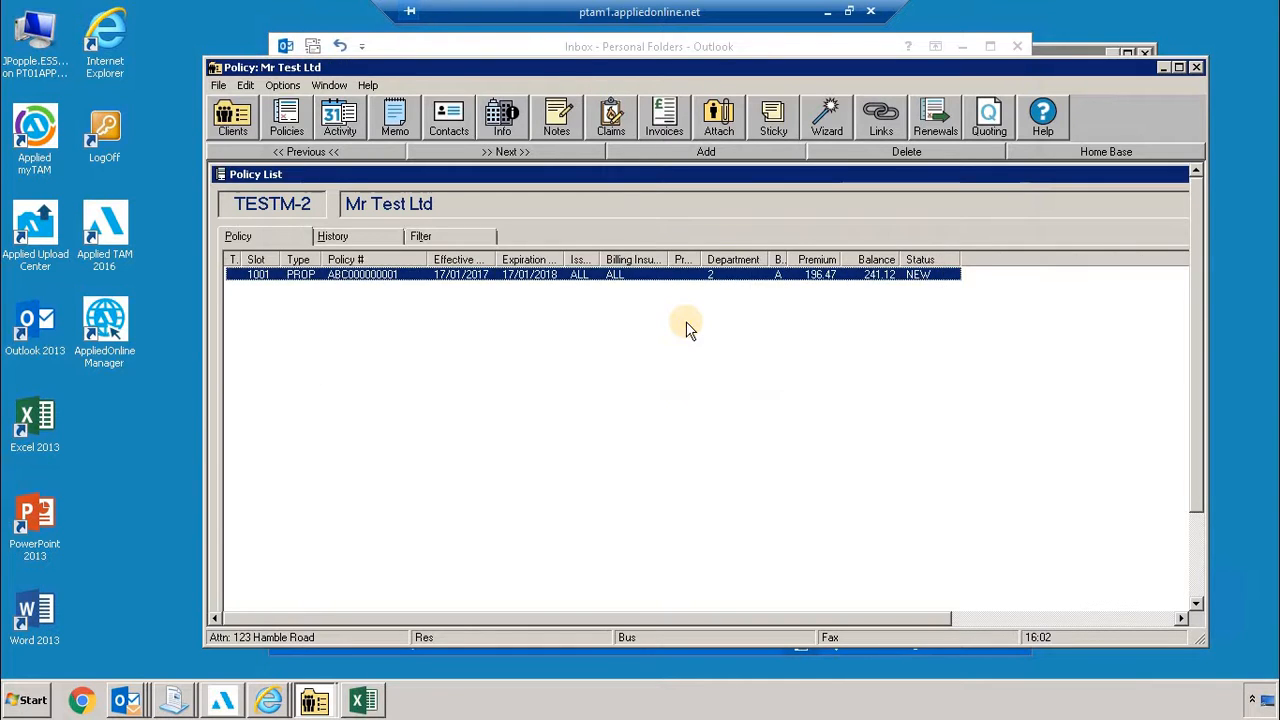